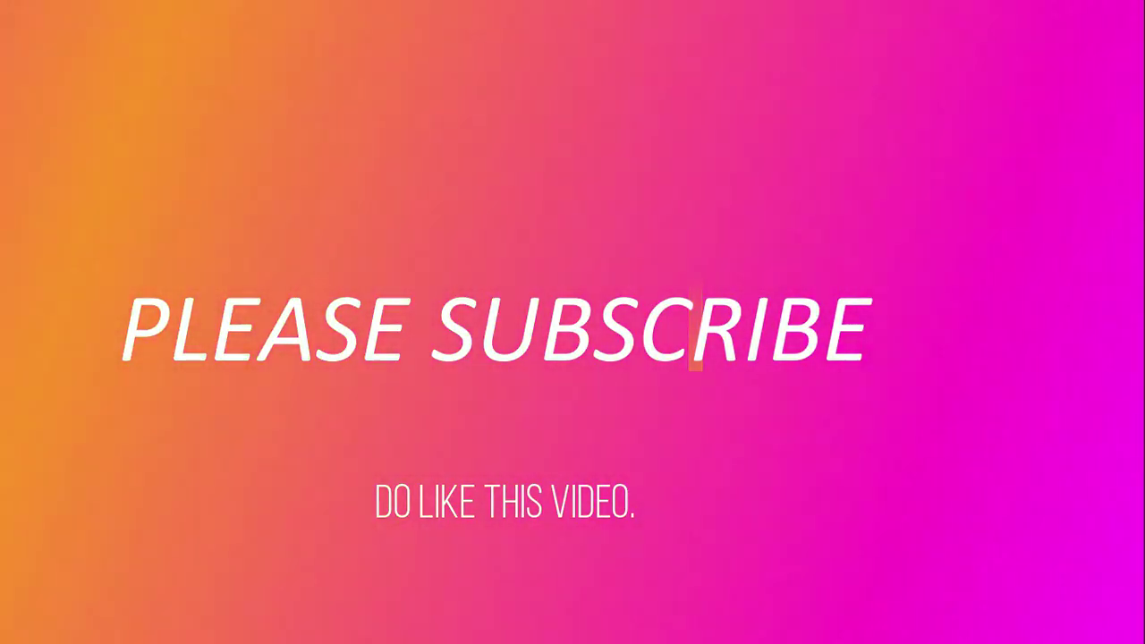
- Start a new drawing, Drawing2, from the Given.dwt template
left_click(204, 390)
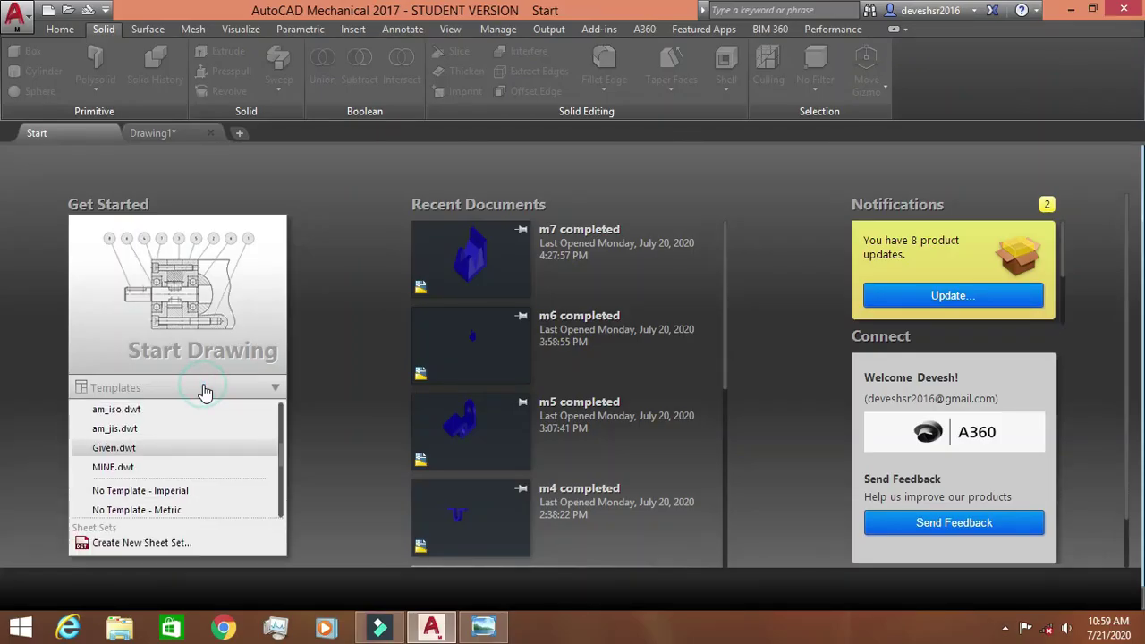
left_click(158, 452)
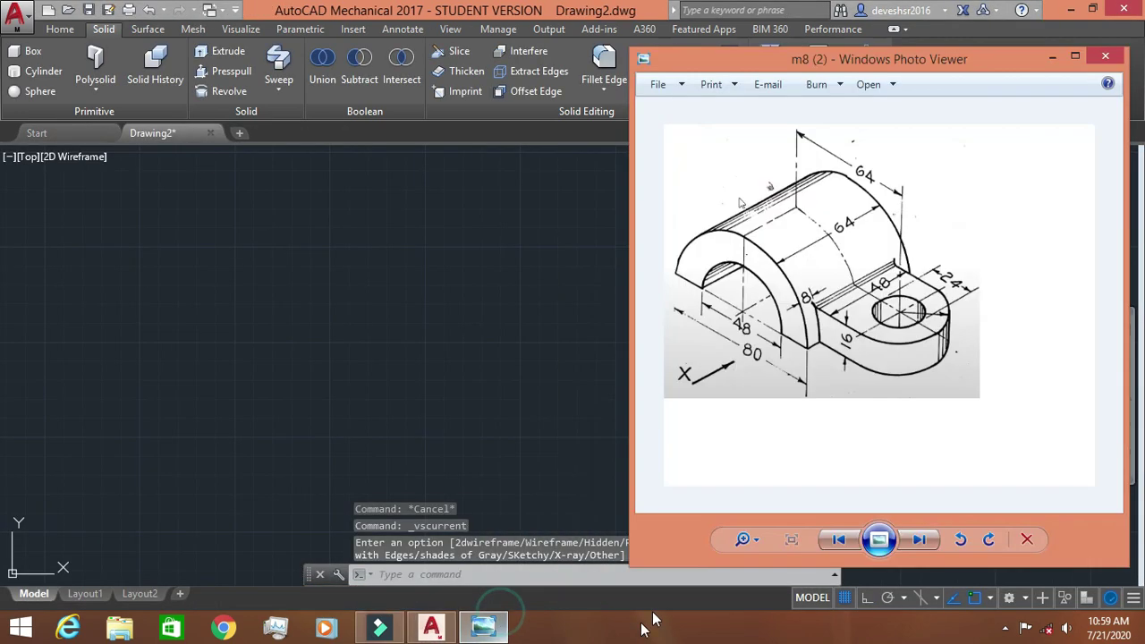
scroll(763, 331, "up", 1)
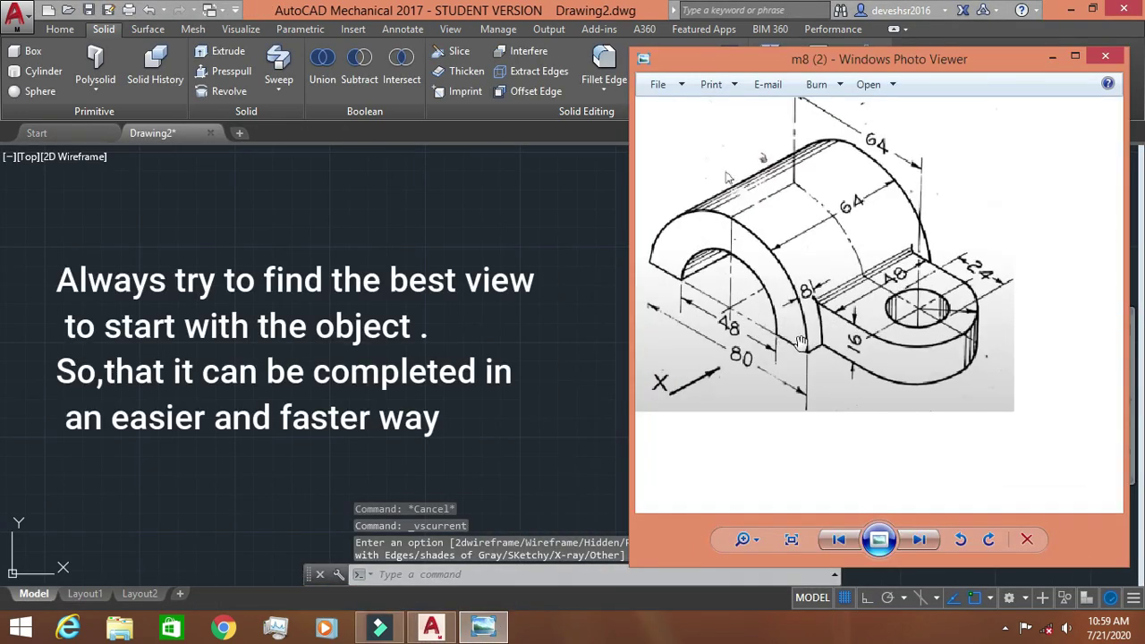
scroll(794, 341, "down", 1)
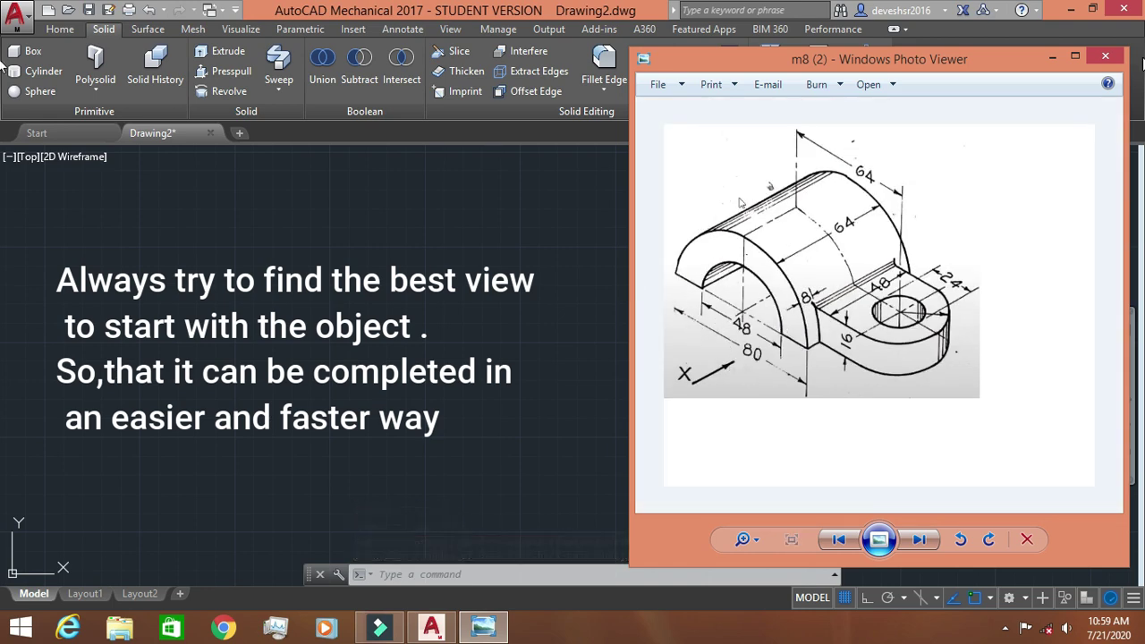
- Hide the reference picture and switch to the Front view with the Home tools shown
left_click(1054, 56)
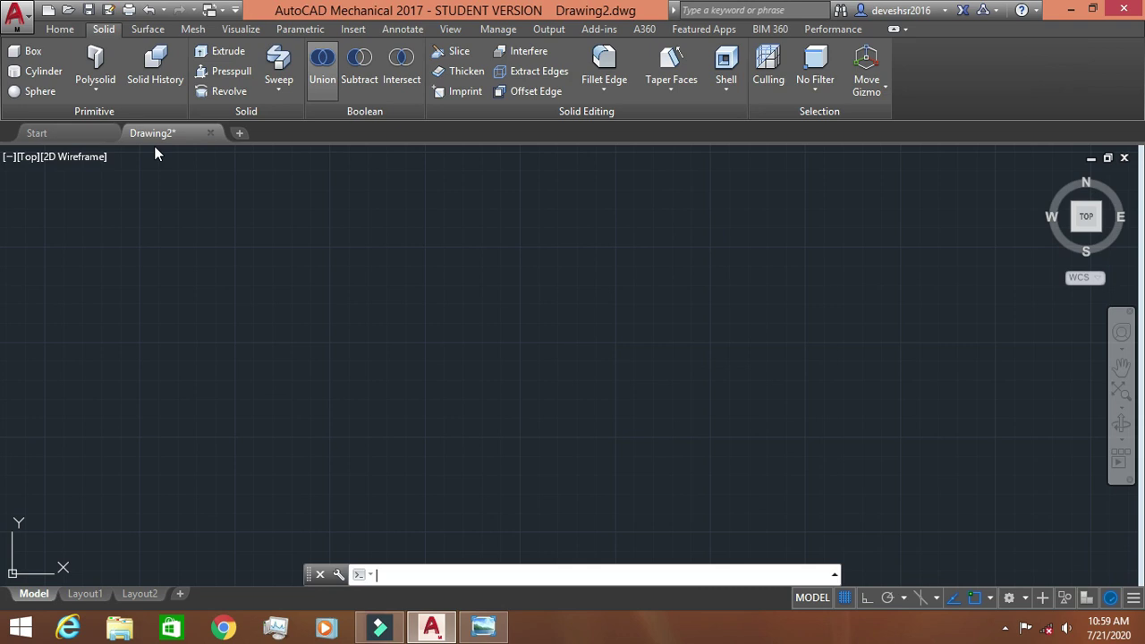
left_click(27, 157)
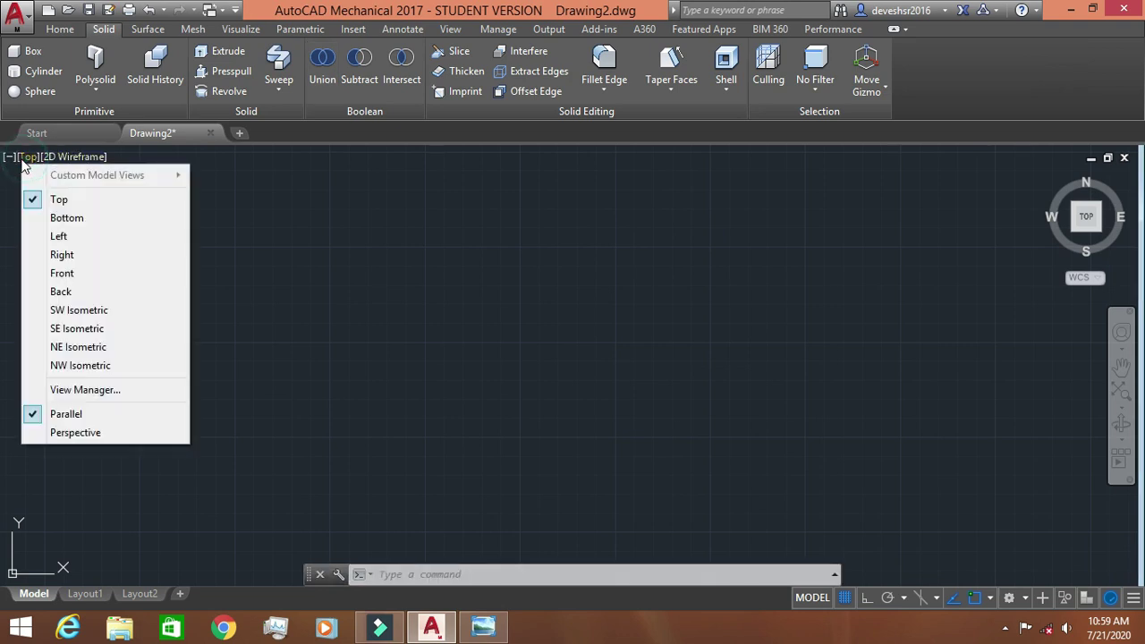
left_click(63, 273)
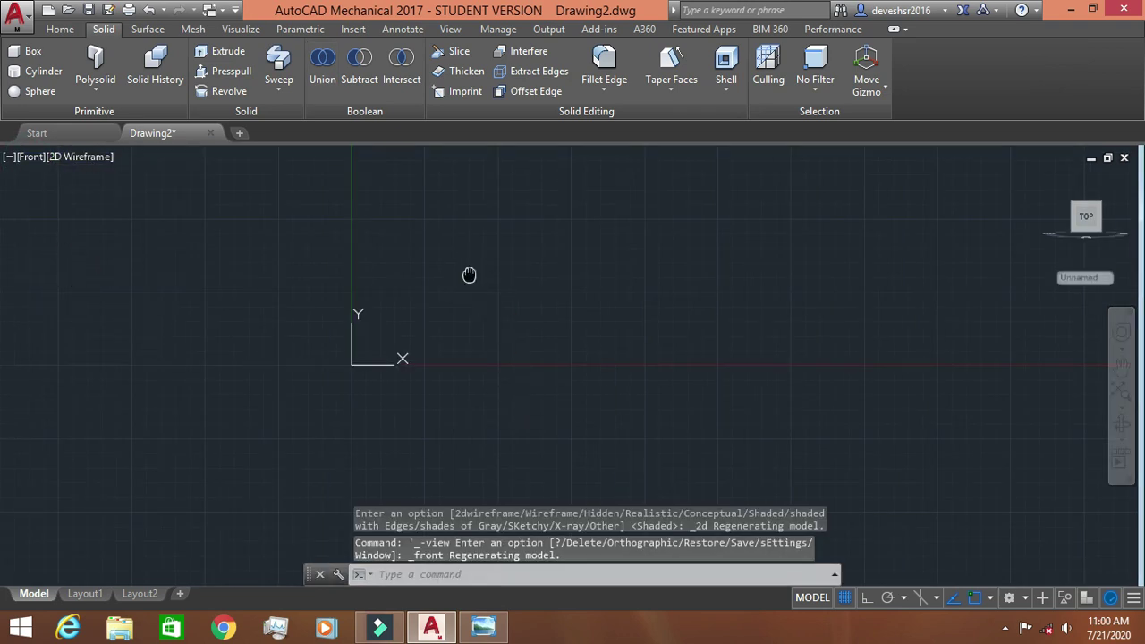
middle_click_drag(469, 274, 422, 377)
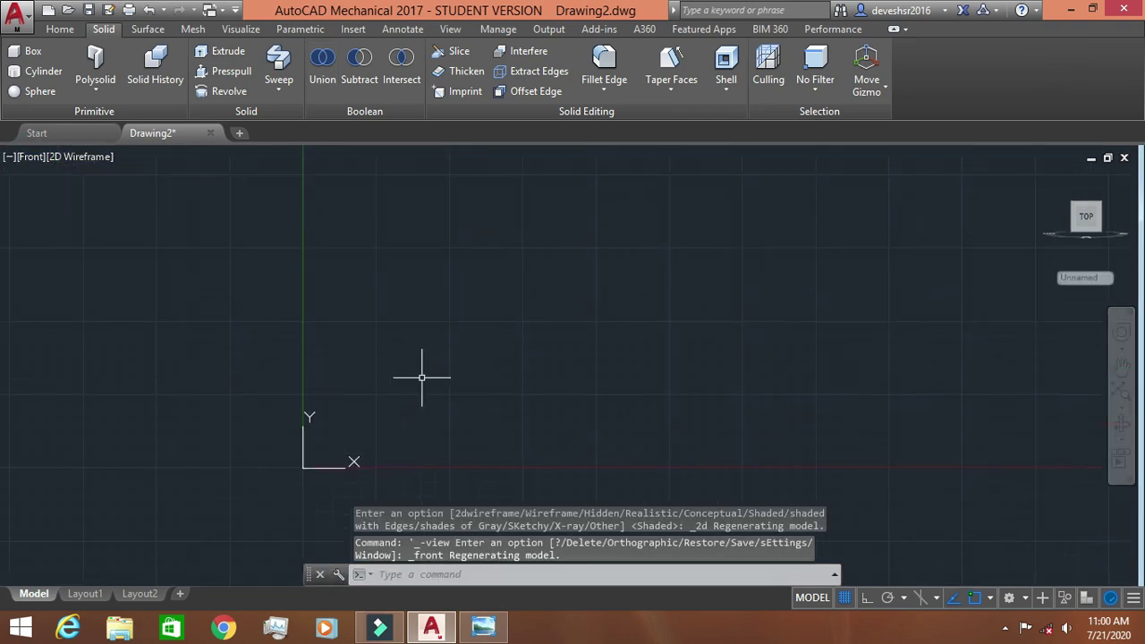
left_click(59, 29)
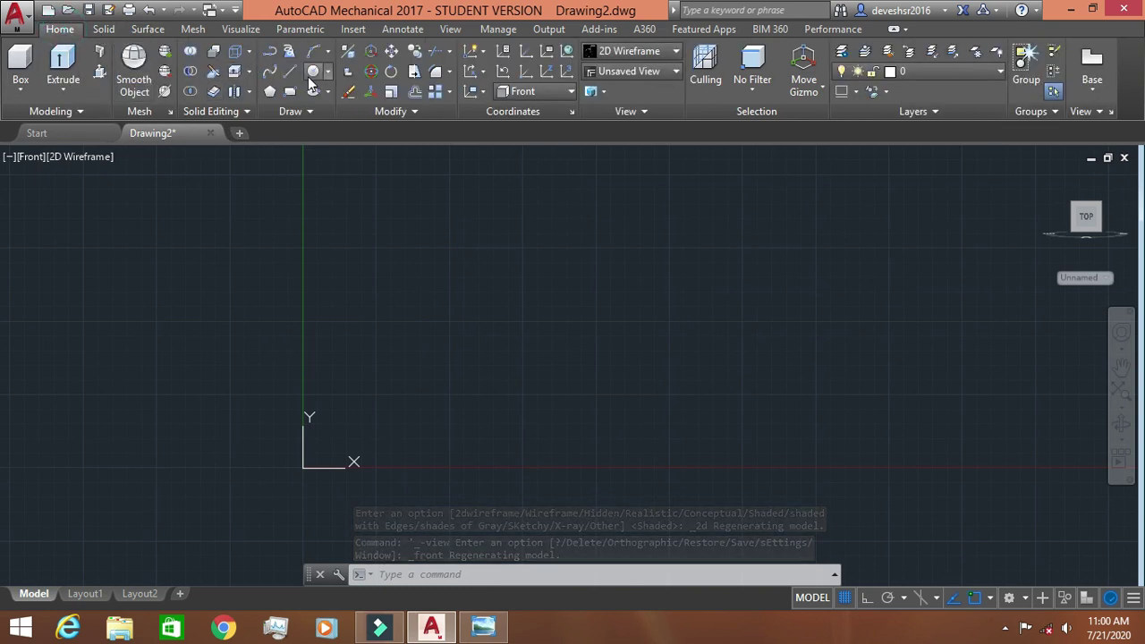
- Draw a circle of radius 24 above-right of the origin
left_click(312, 73)
left_click(550, 300)
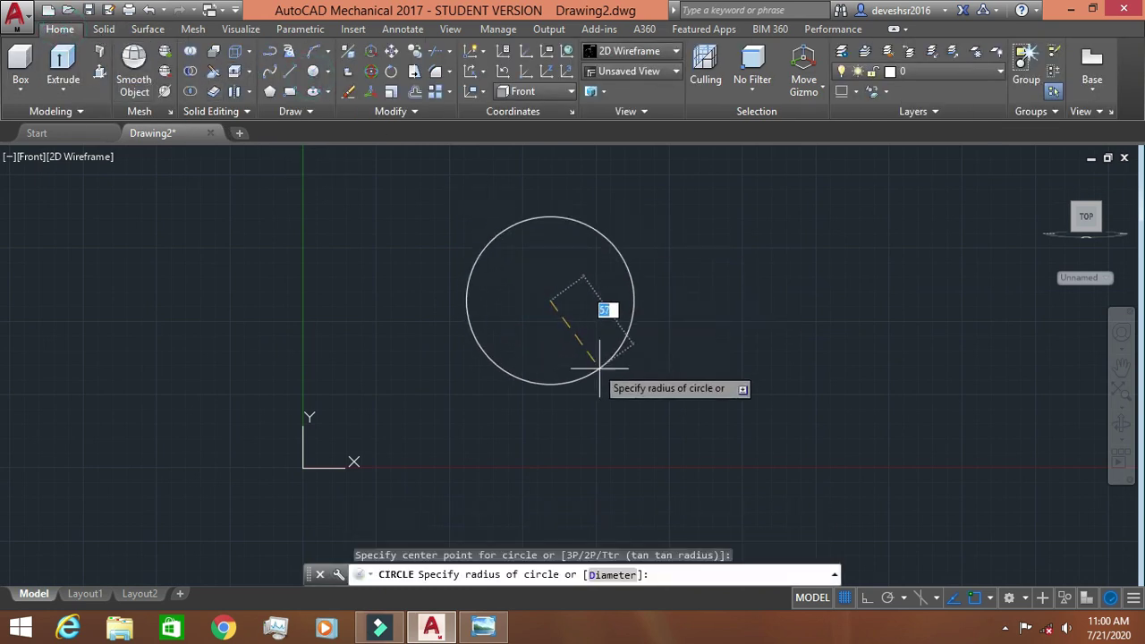
type("4")
key("Return")
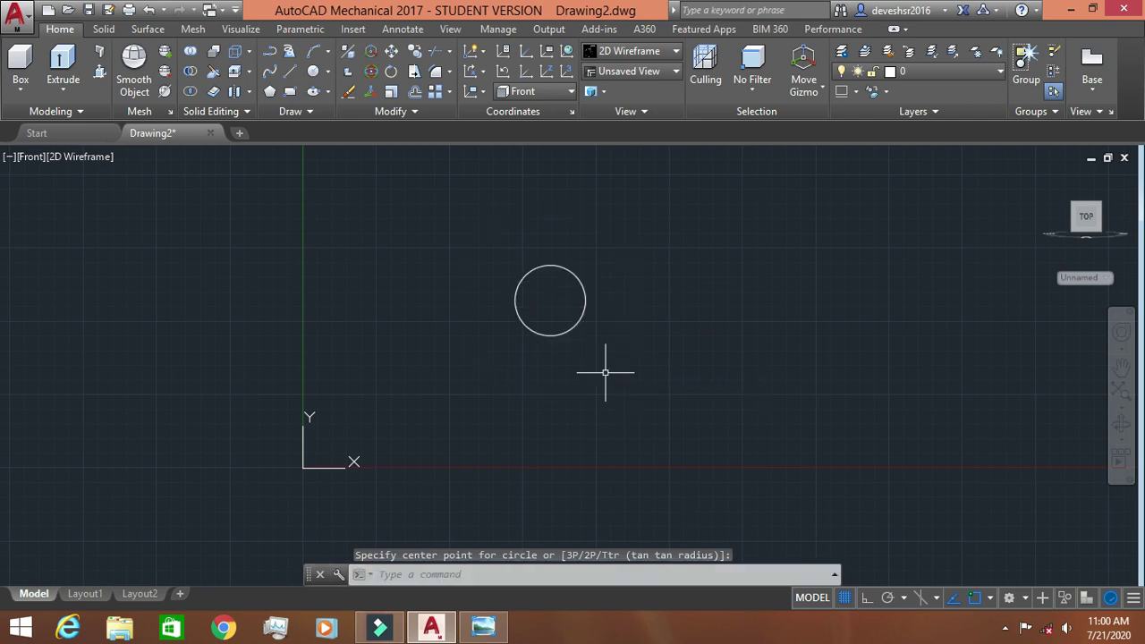
scroll(606, 373, "up", 2)
middle_click_drag(634, 379, 686, 516)
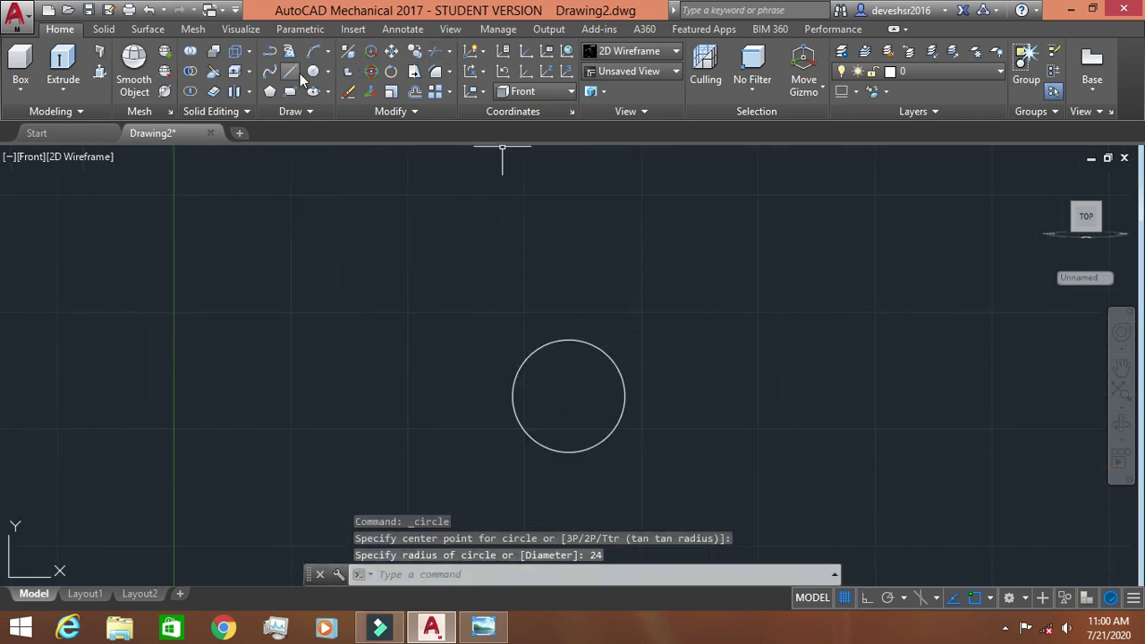
- Draw a concentric circle of radius 40 on the same centre
left_click(315, 73)
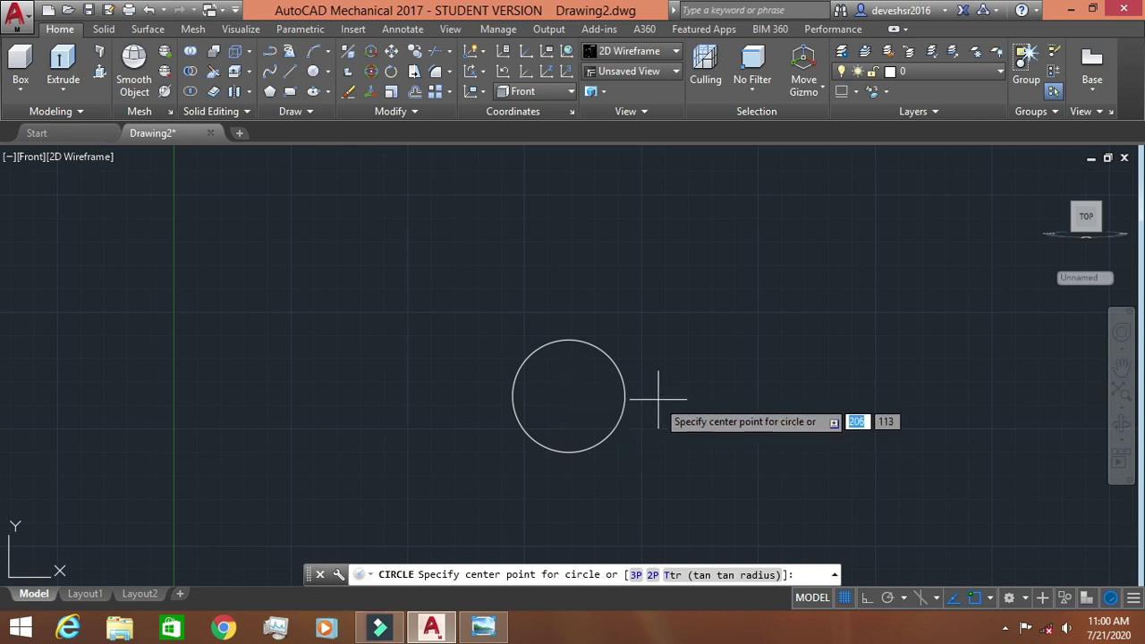
left_click(568, 397)
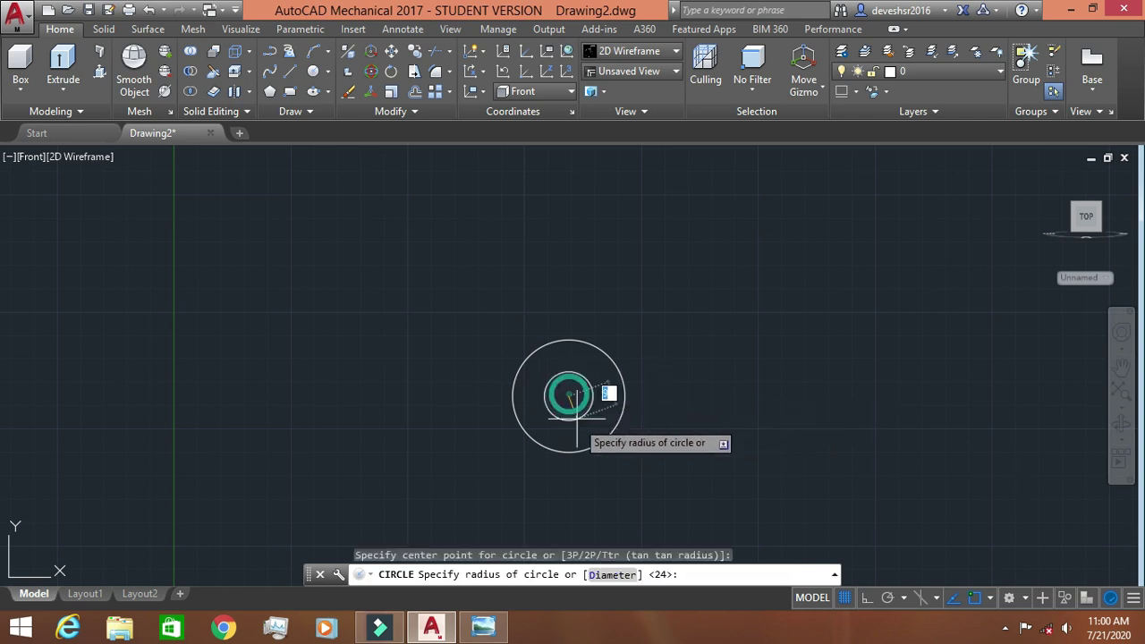
type("0")
key("Return")
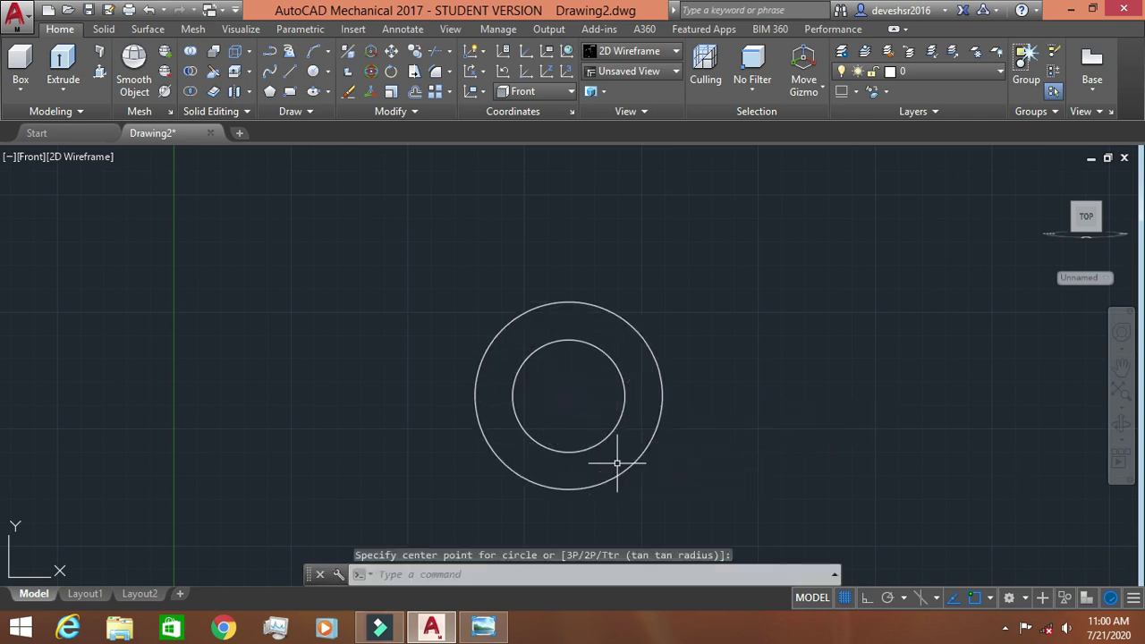
middle_click_drag(724, 406, 694, 399)
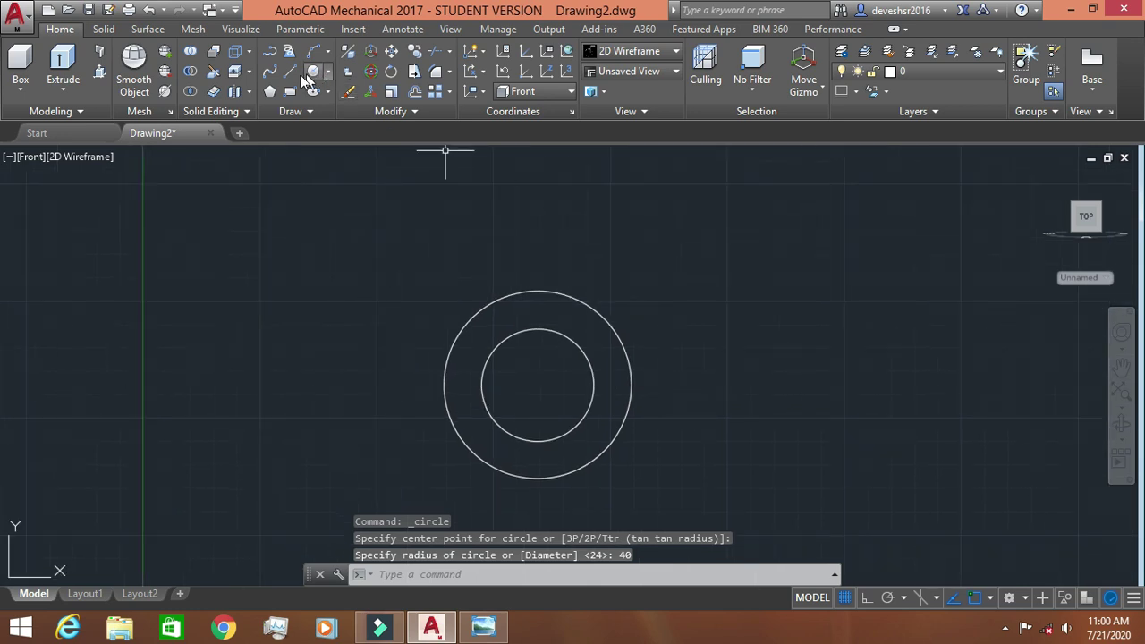
- Draw a line from the circles' centre out left, then across to the outer circle's right edge
left_click(288, 74)
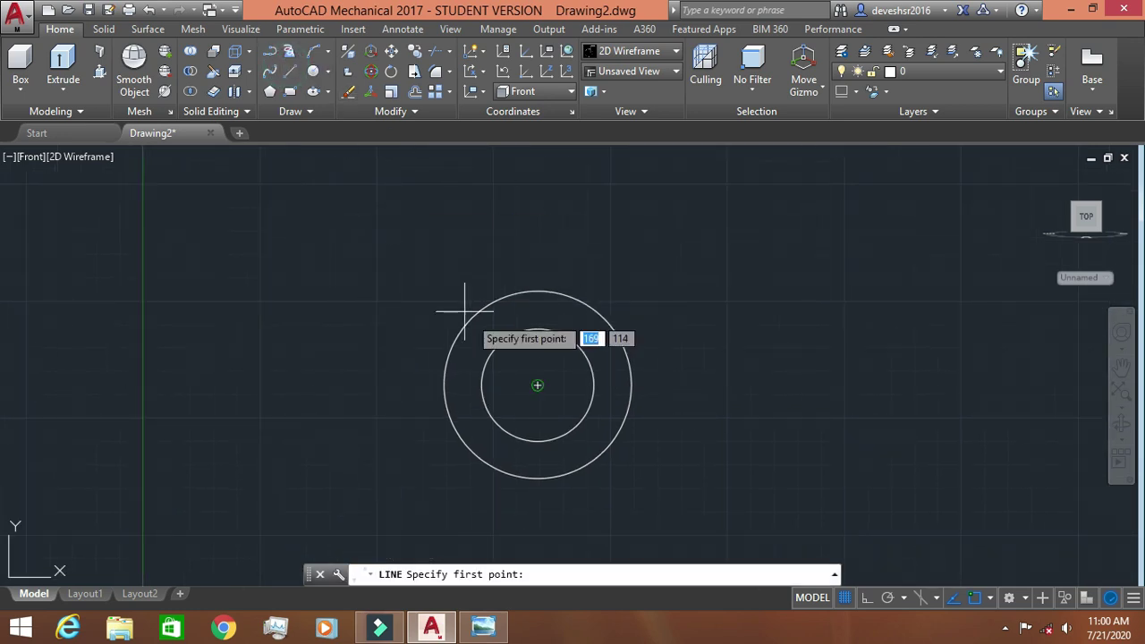
left_click(537, 385)
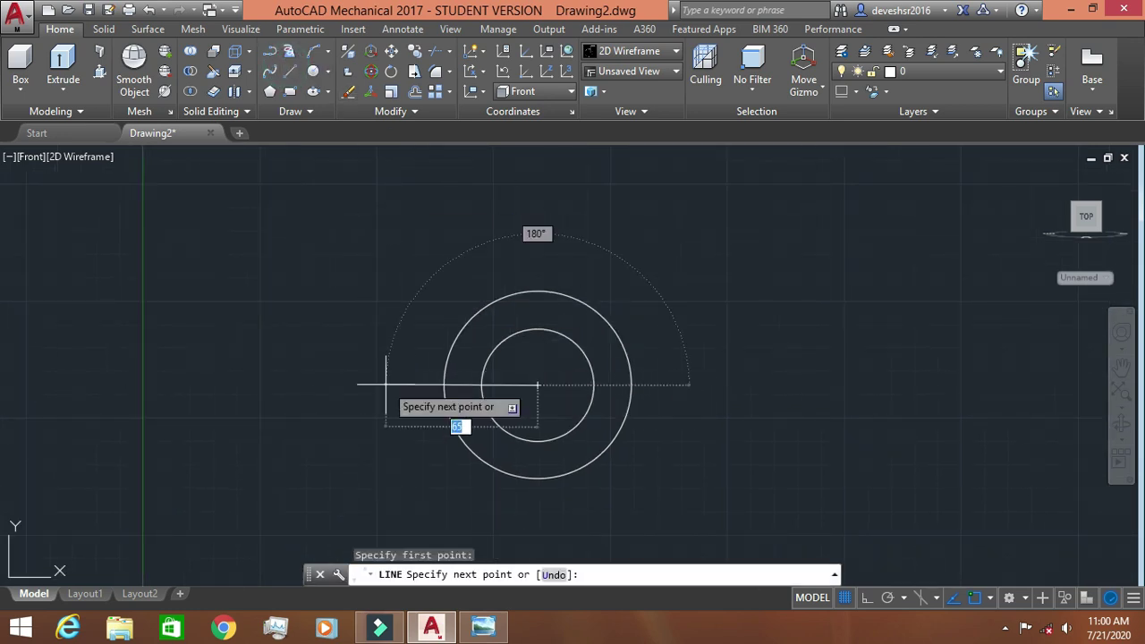
left_click(385, 386)
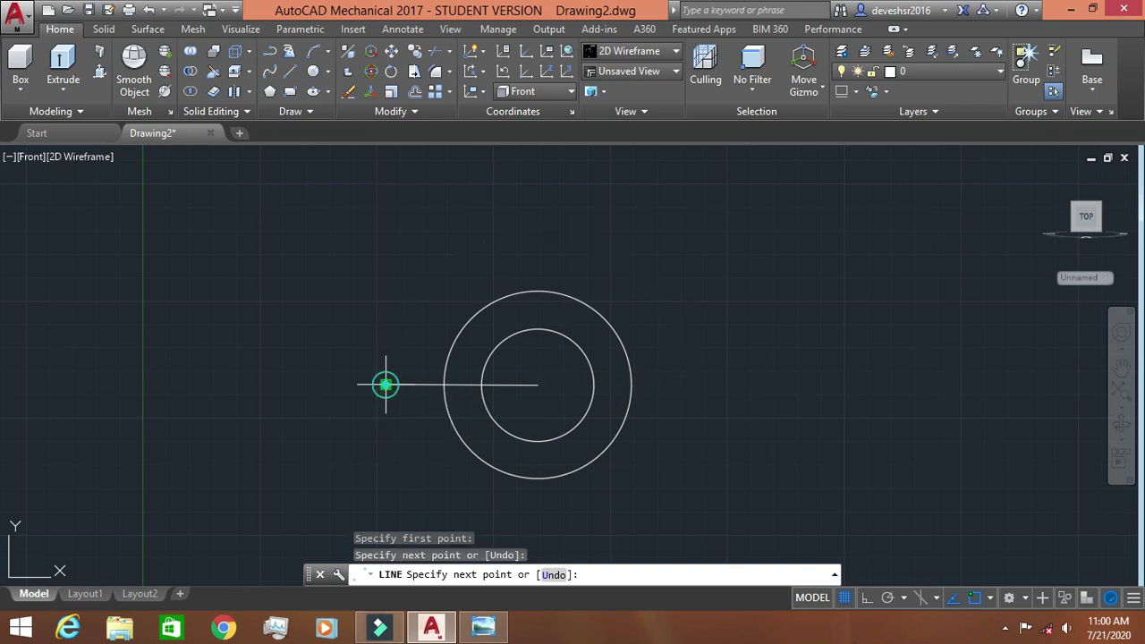
left_click(631, 385)
key("Escape")
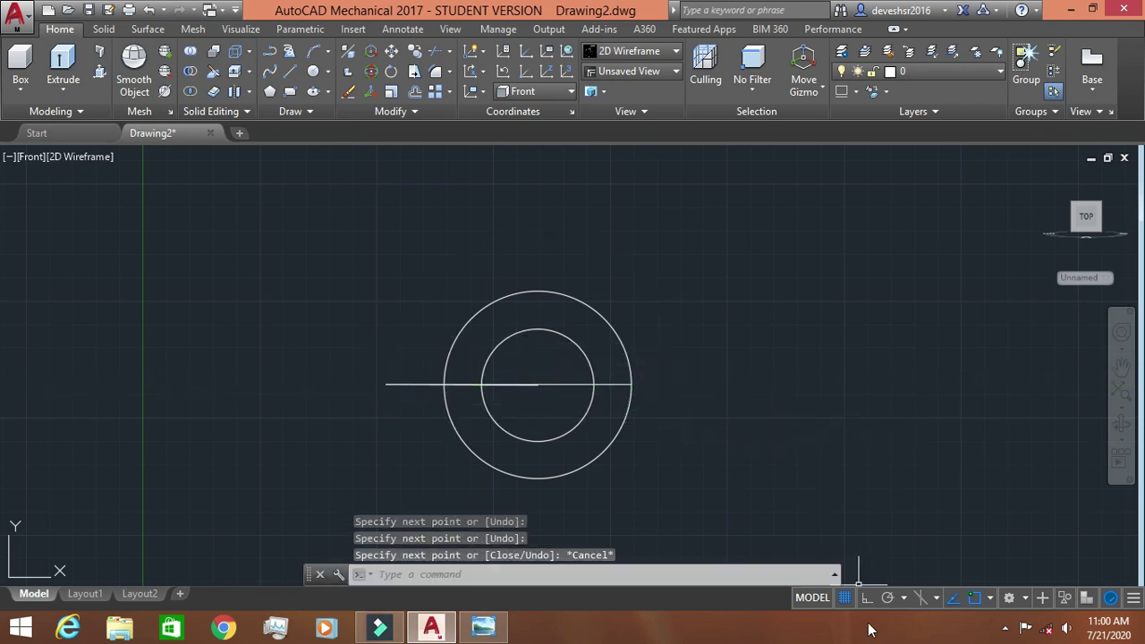
- Turn on Ortho and delete both lines just drawn
left_click(864, 597)
scroll(546, 400, "up", 4)
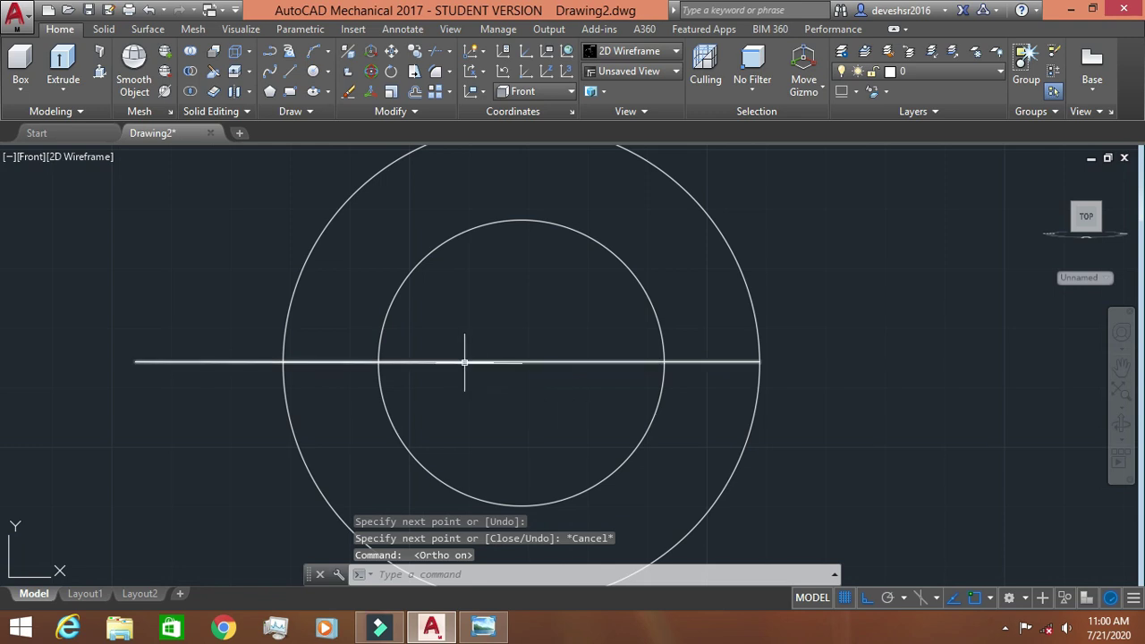
scroll(465, 363, "up", 2)
left_click(501, 358)
key("Delete")
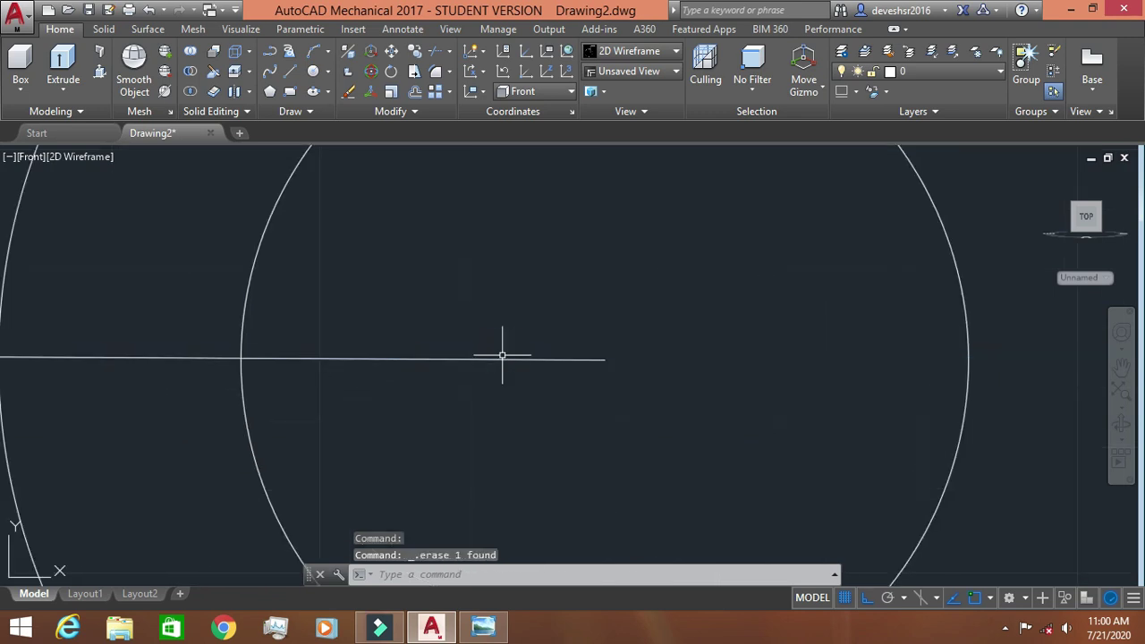
left_click(503, 359)
scroll(502, 359, "down", 2)
scroll(519, 391, "down", 1)
key("Delete")
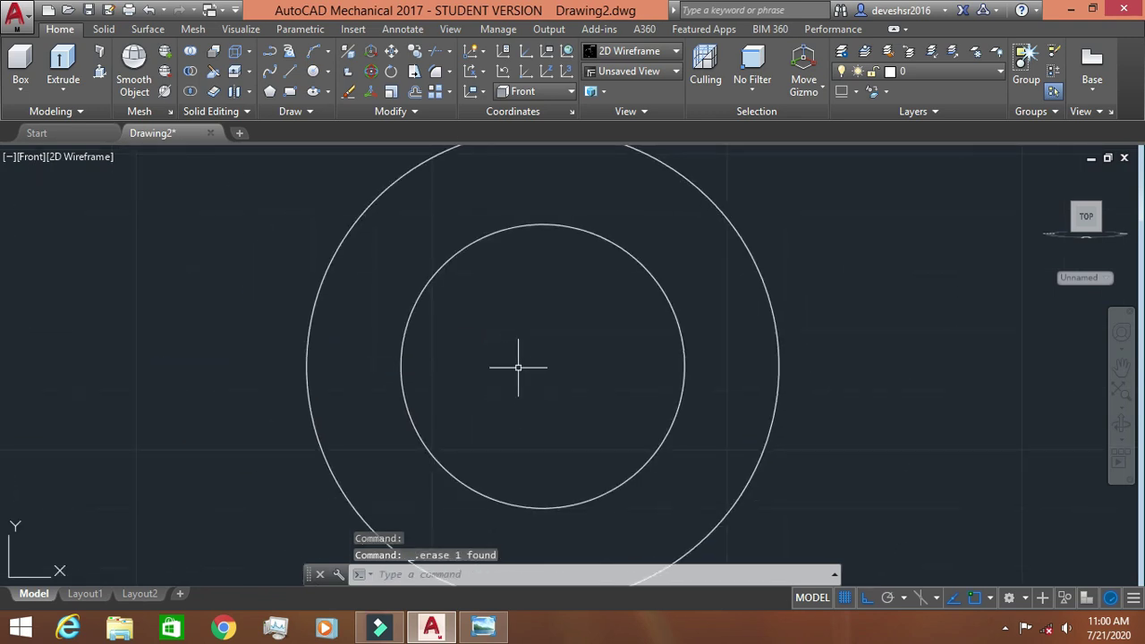
- Redraw a horizontal line from the circles' centre out past the left side
left_click(288, 75)
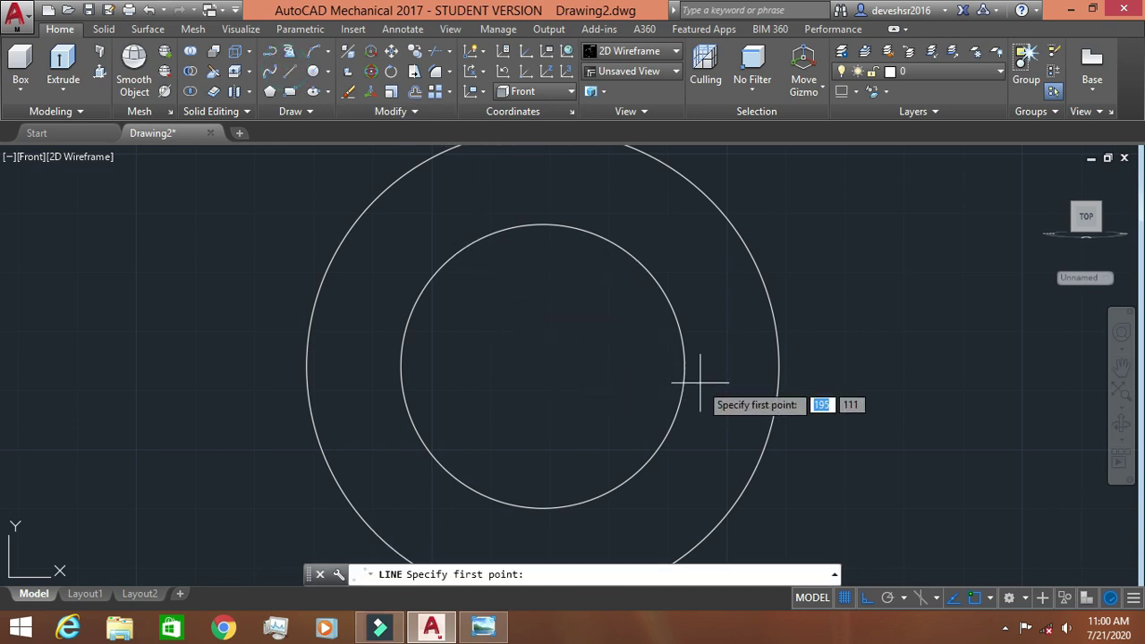
left_click(542, 366)
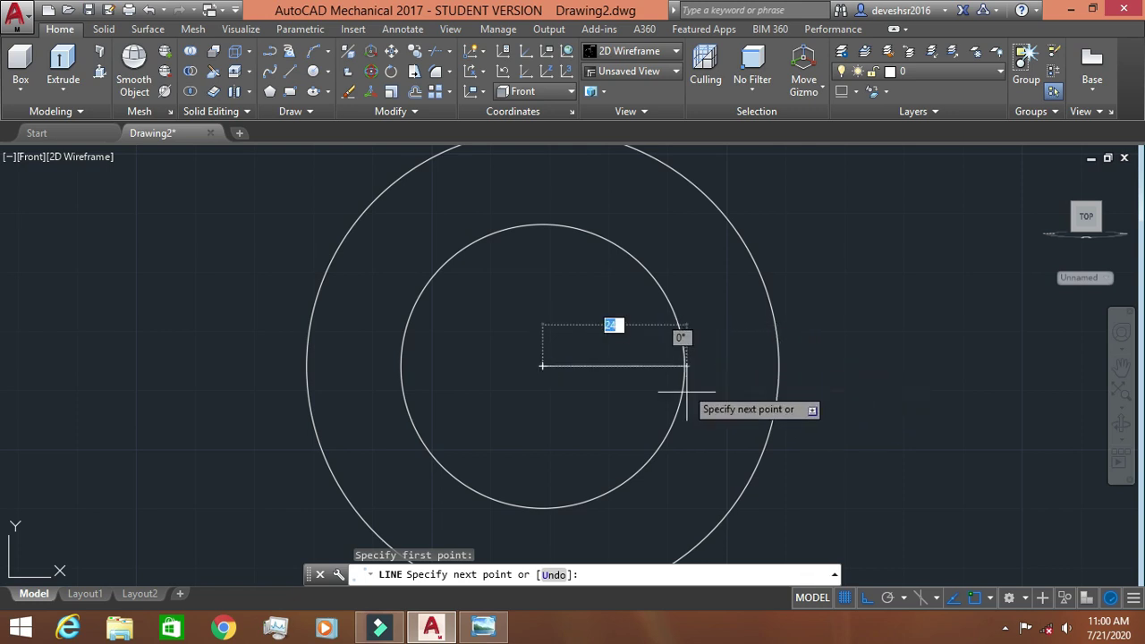
left_click(782, 366)
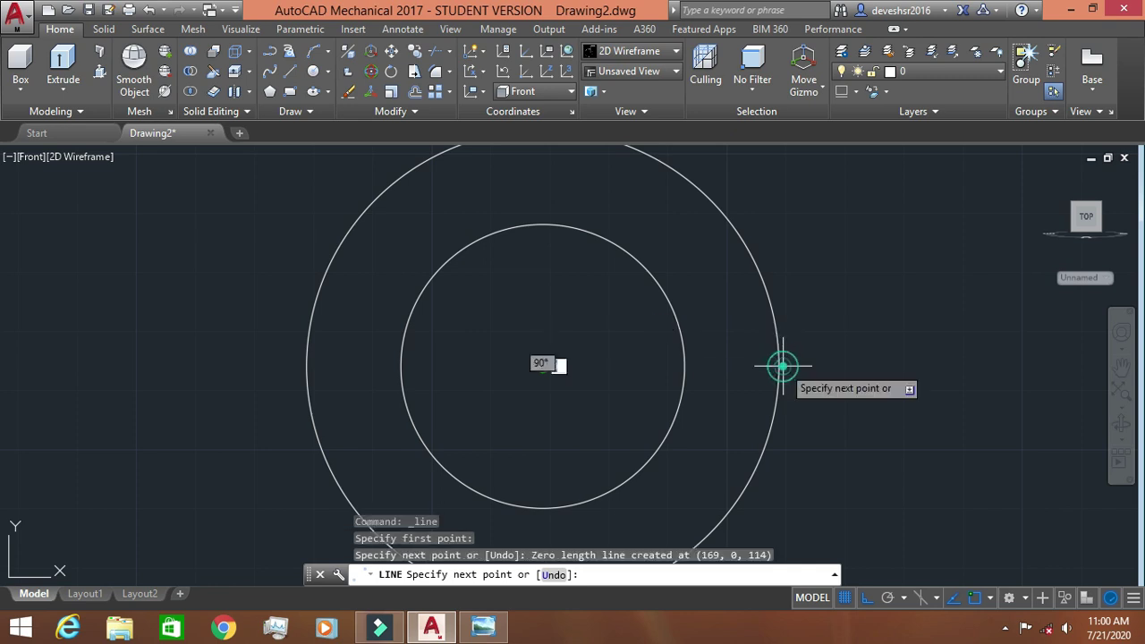
left_click(215, 365)
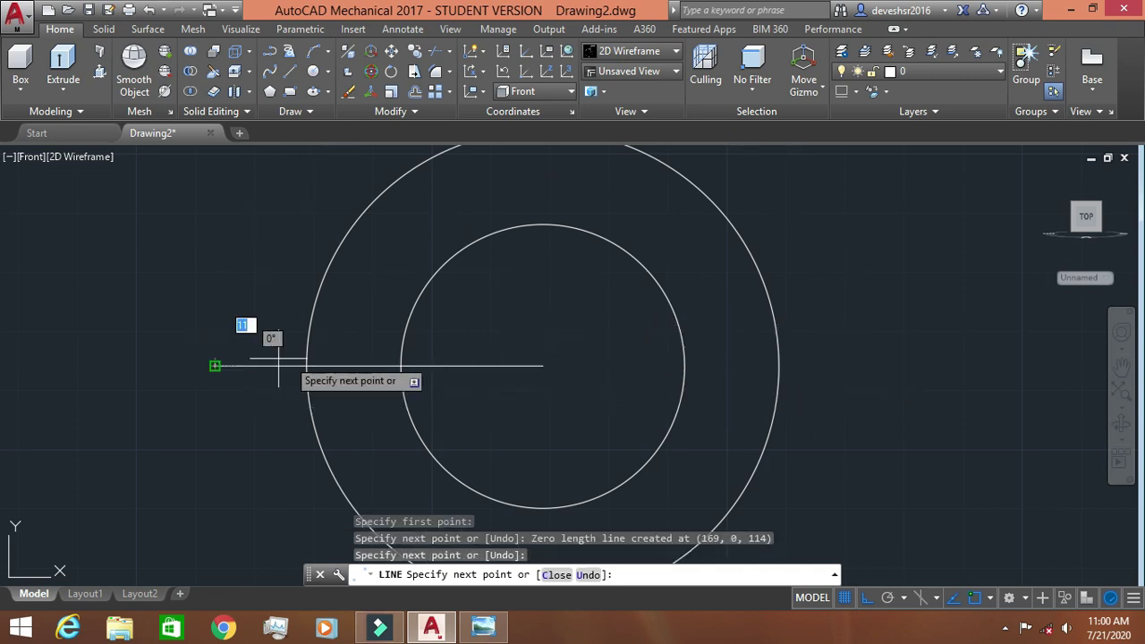
key("Escape")
- Stretch the line's right end past the outer circle so it spans 90
left_click(464, 365)
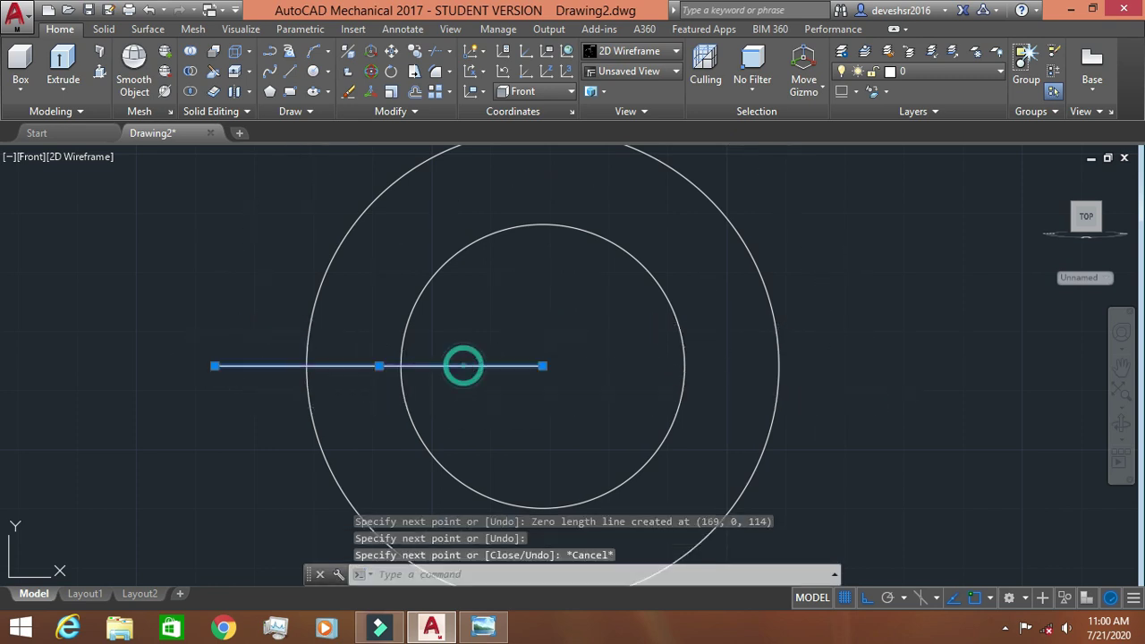
left_click(544, 366)
key("Escape")
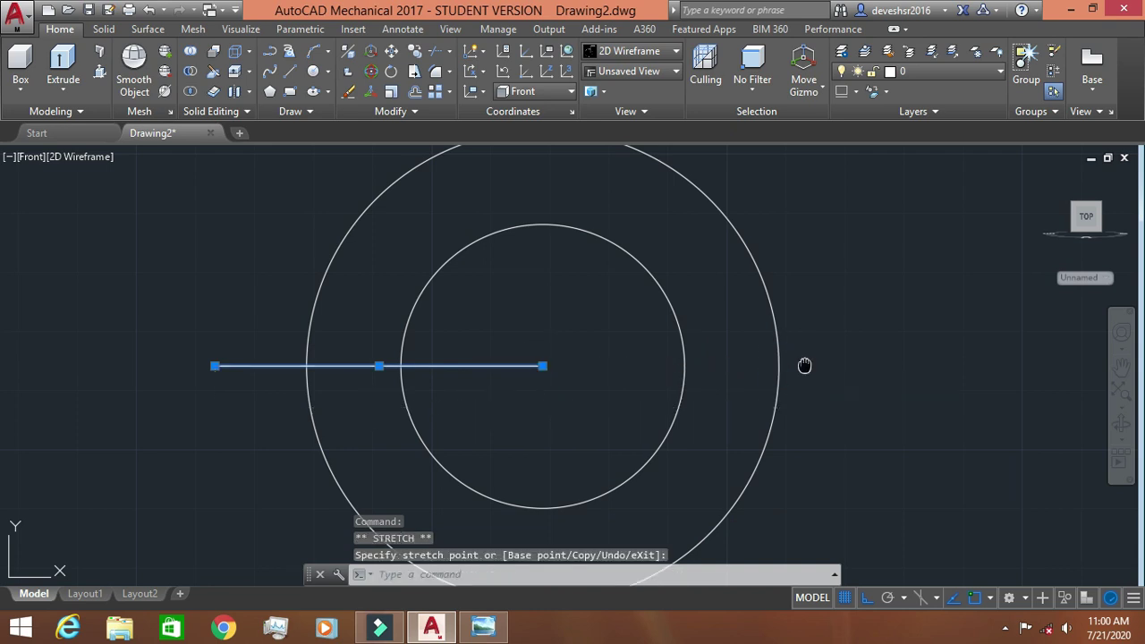
middle_click_drag(601, 357, 530, 369)
left_click(470, 377)
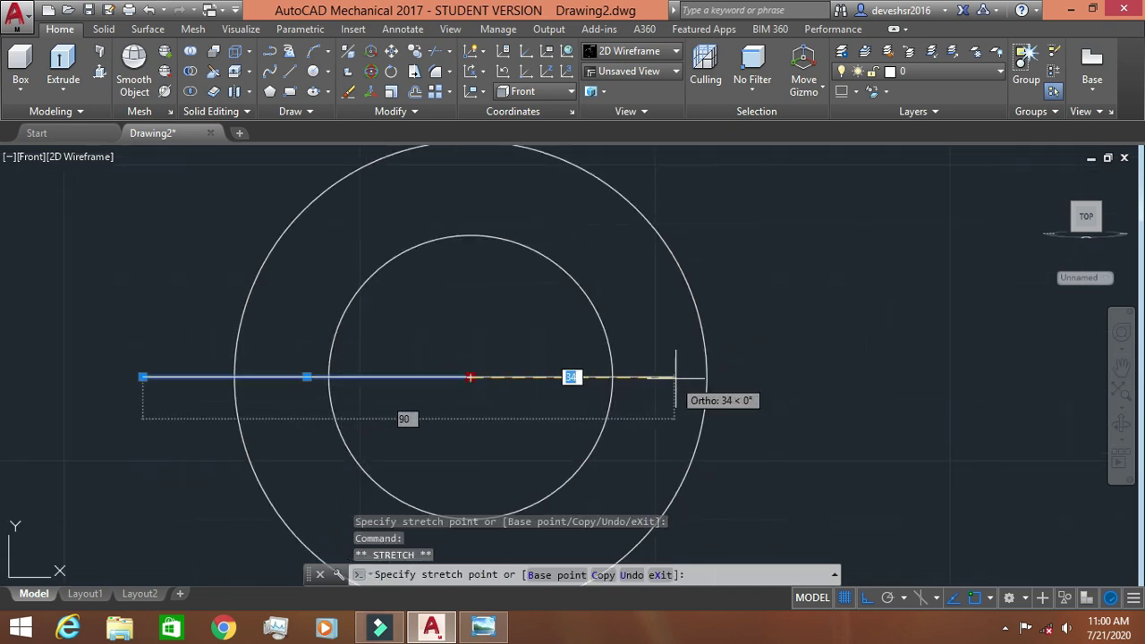
left_click(718, 377)
scroll(797, 377, "down", 2)
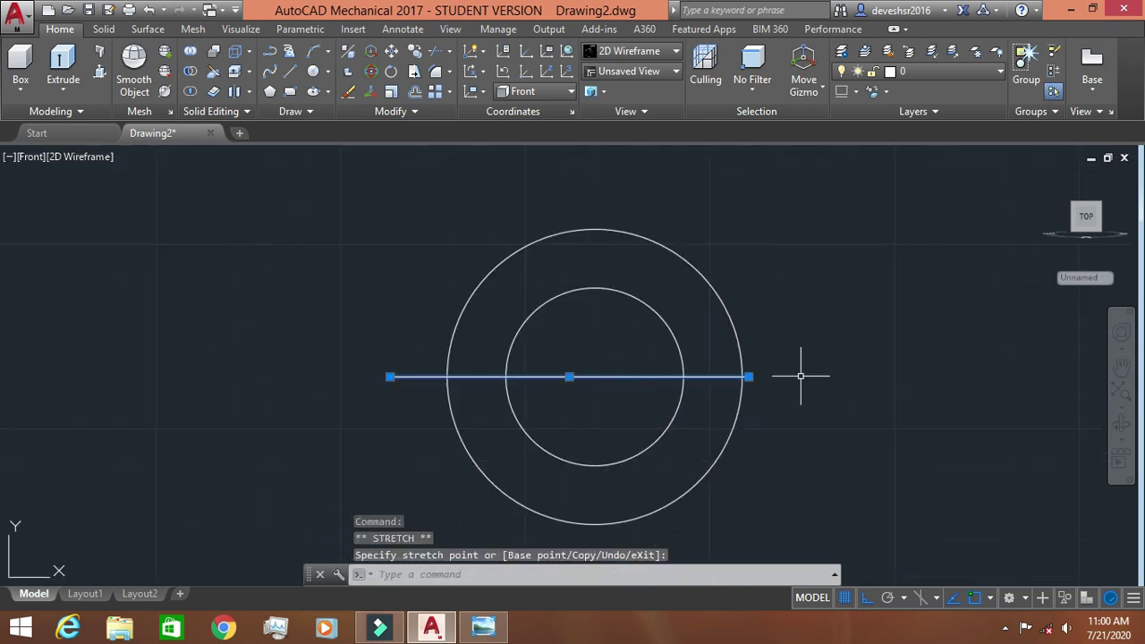
key("Escape")
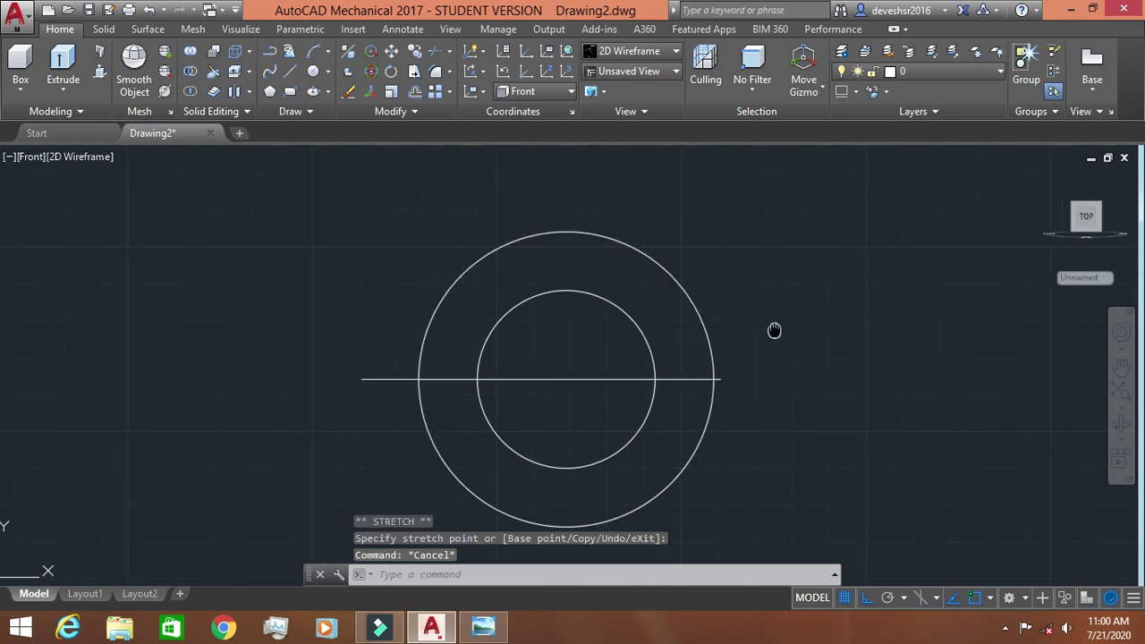
middle_click_drag(805, 327, 612, 350)
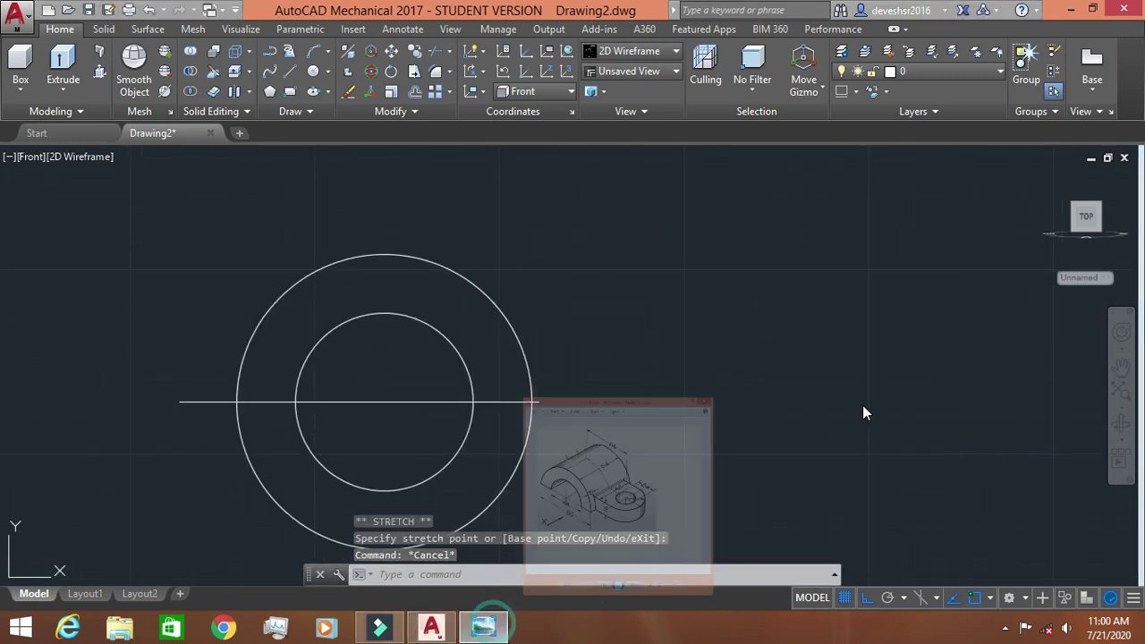
- Check the reference, then trim the lower halves of both circles, leaving semicircular arcs
left_click(483, 628)
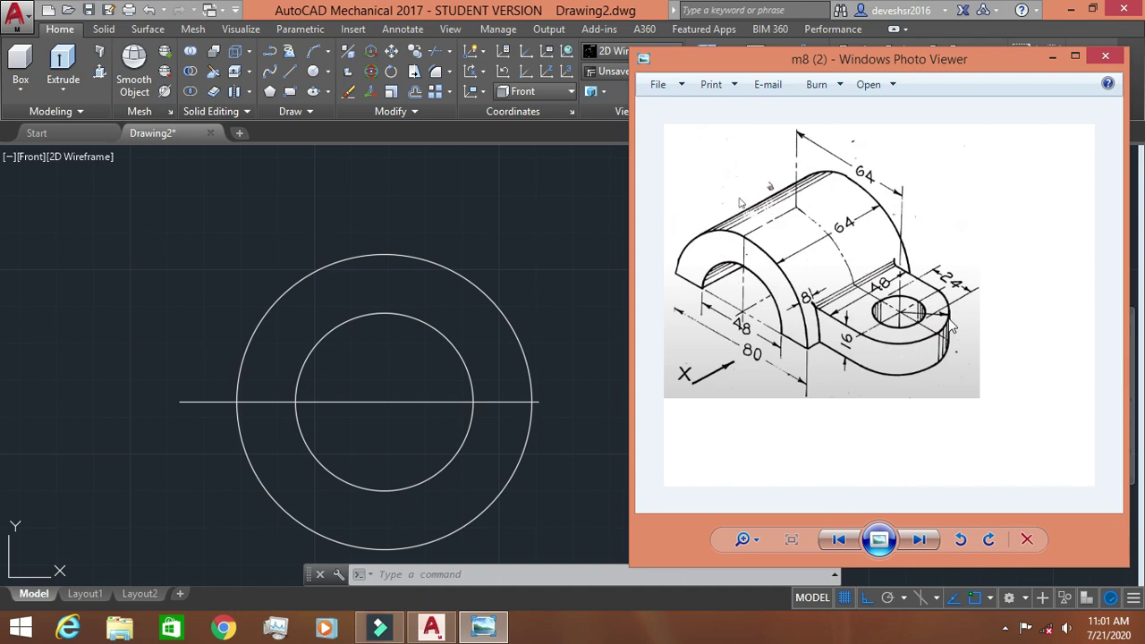
left_click(1052, 58)
type("r")
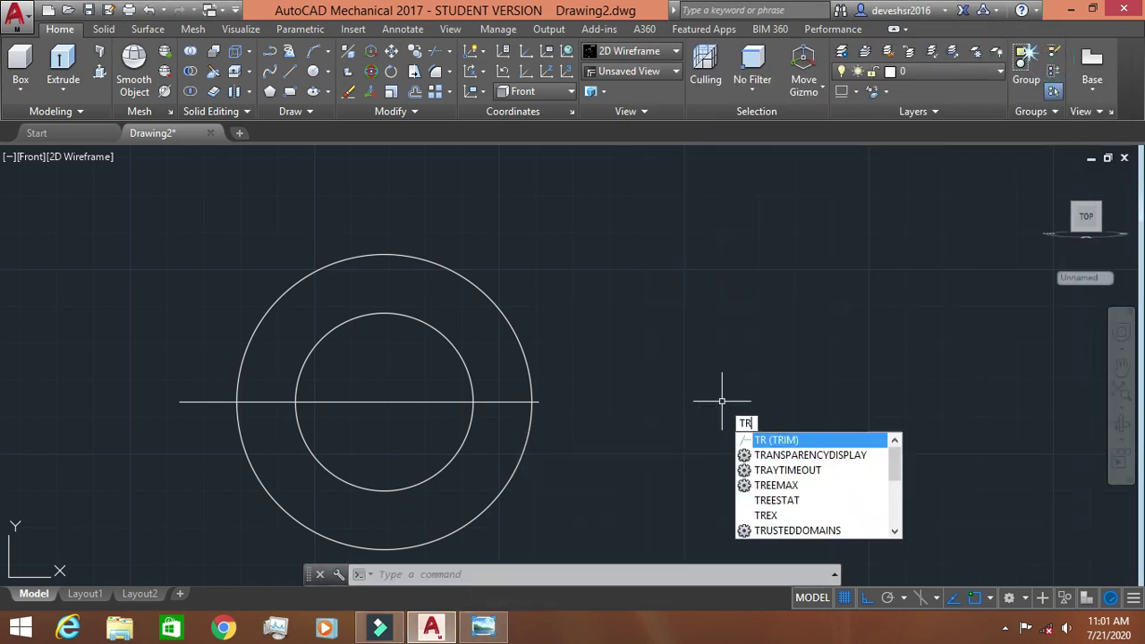
key("Return")
key("Return")
left_click(569, 466)
left_click(258, 447)
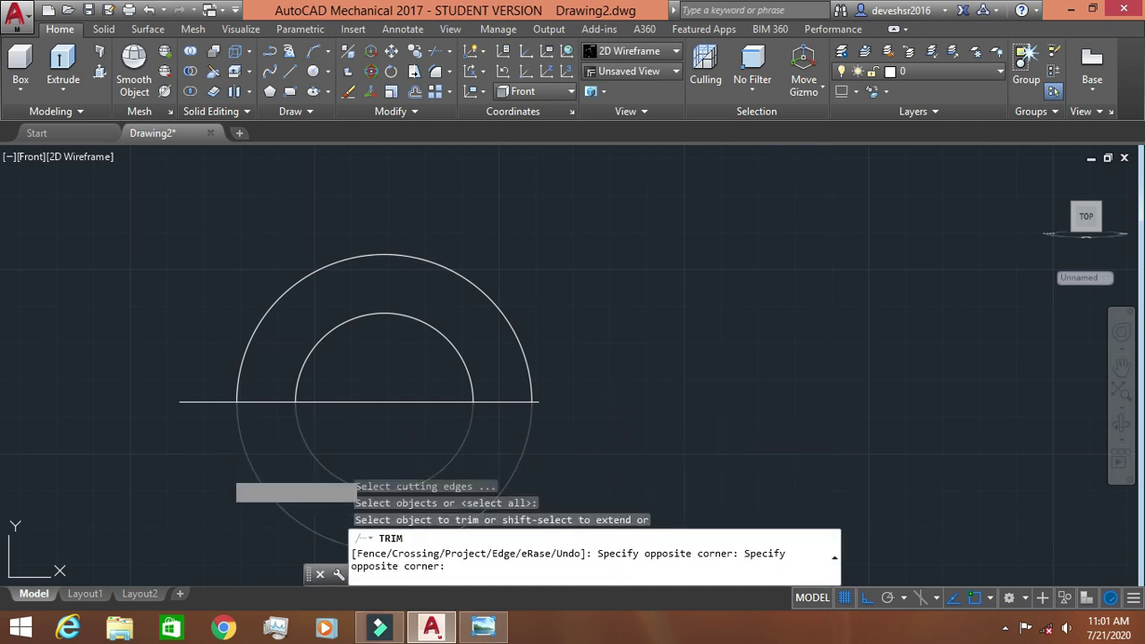
scroll(641, 410, "down", 2)
scroll(596, 403, "down", 1)
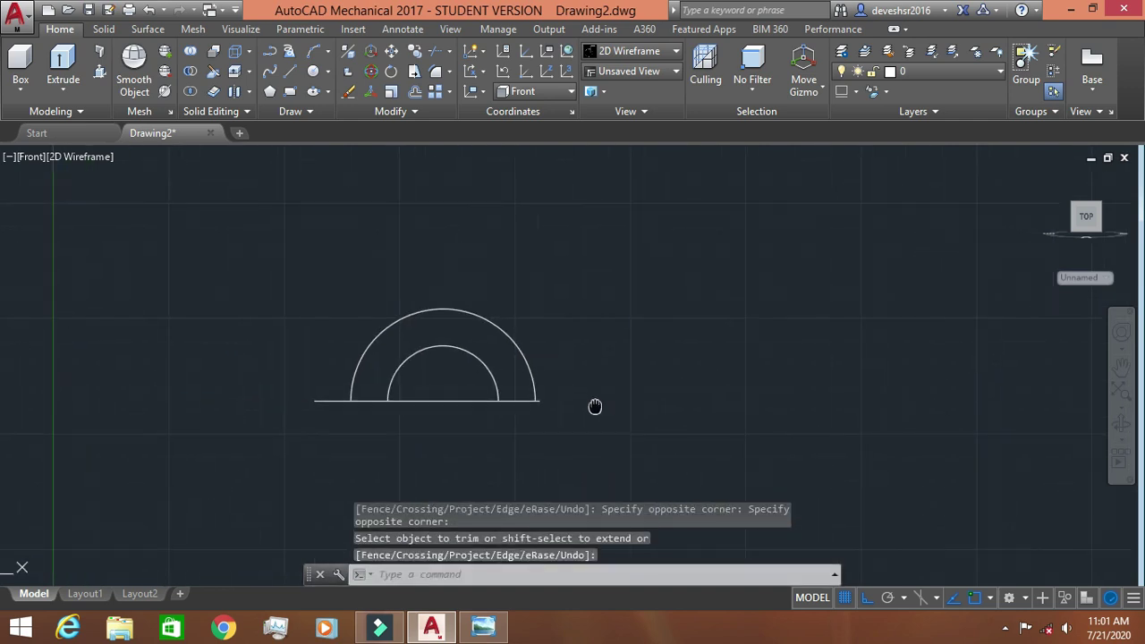
scroll(511, 420, "up", 3)
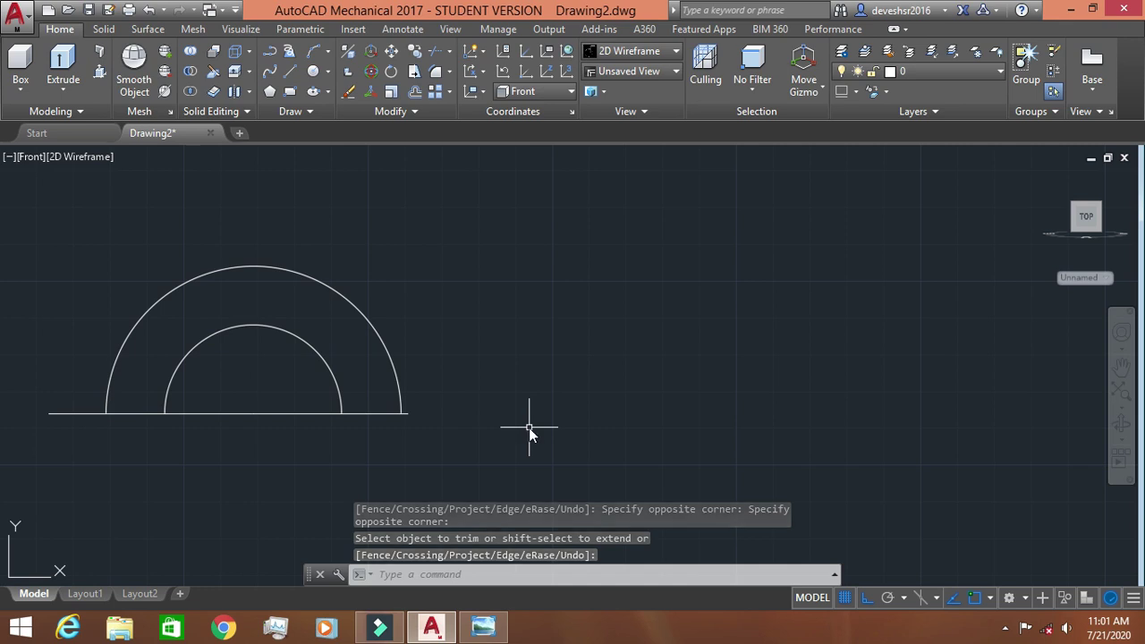
type("rec")
key("Return")
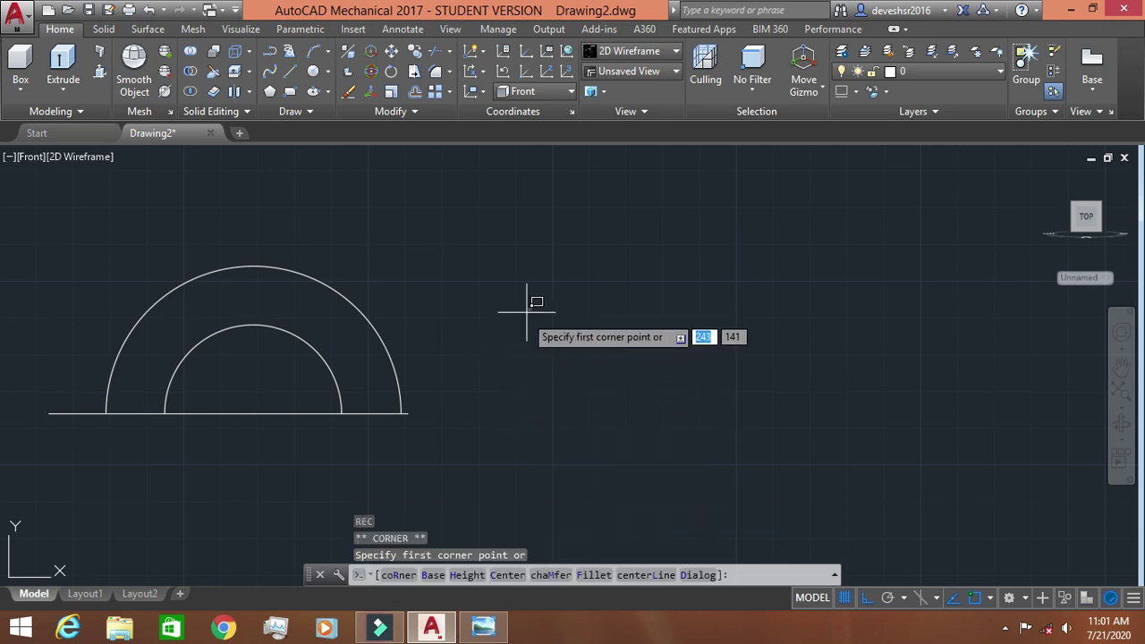
- Restart the rectangle using the Dialog option's height-middle-point method
left_click(529, 310)
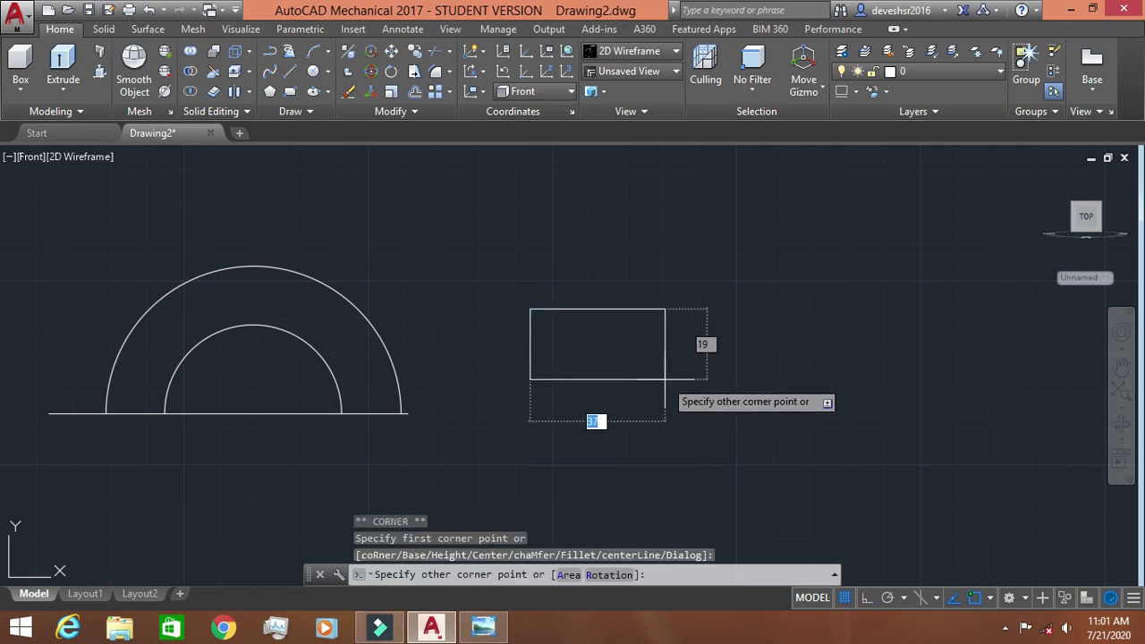
key("Escape")
type("re")
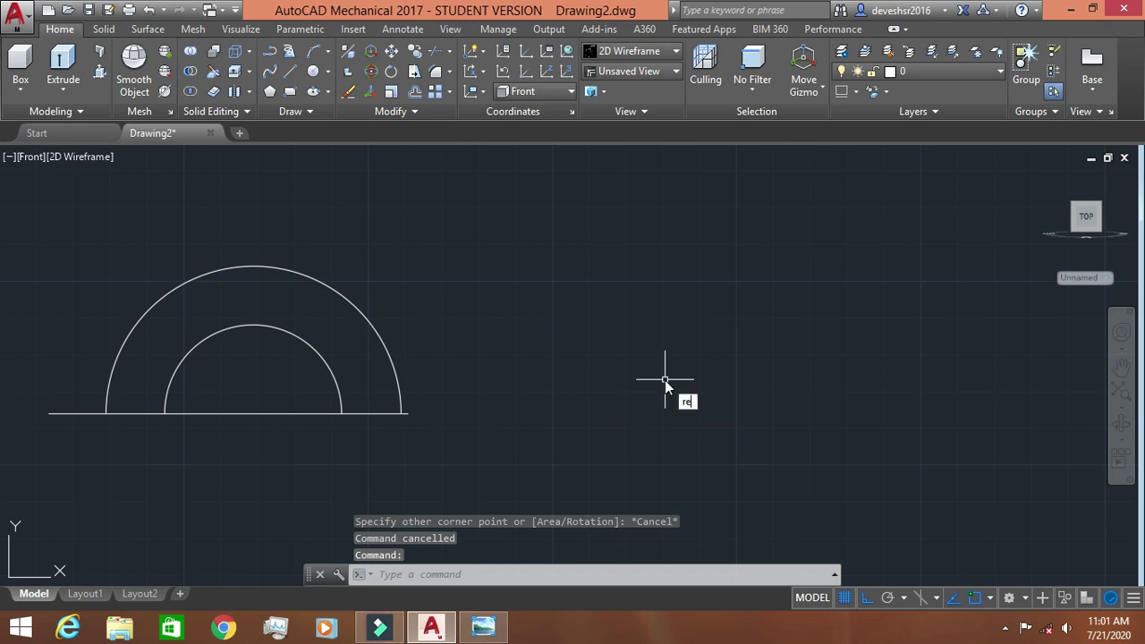
type("c")
key("Return")
type("d")
key("Return")
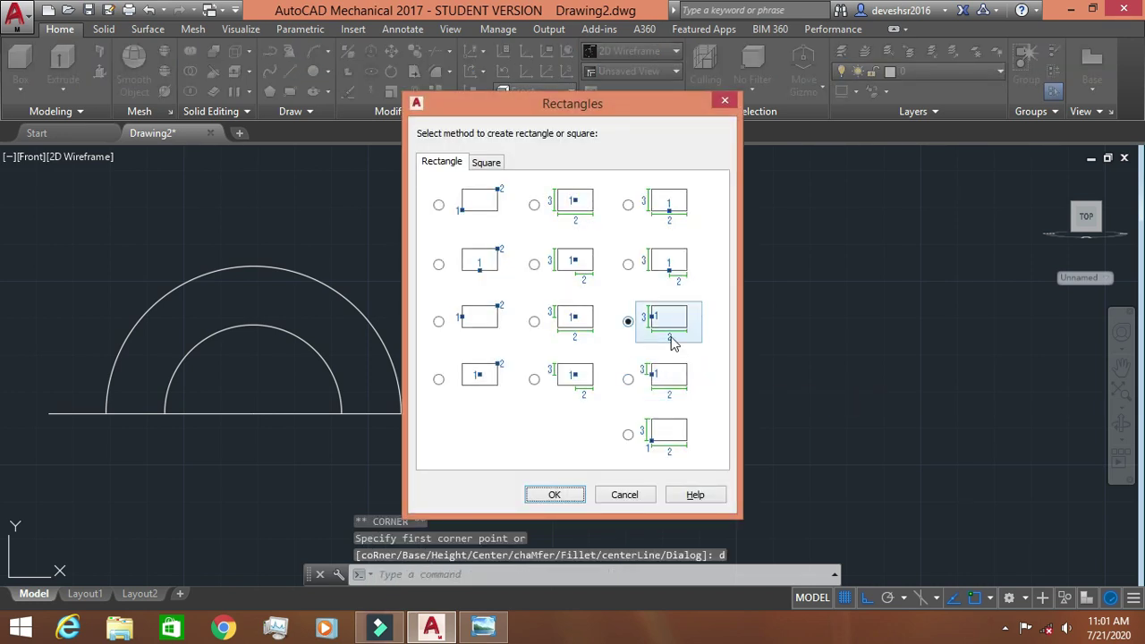
left_click(555, 494)
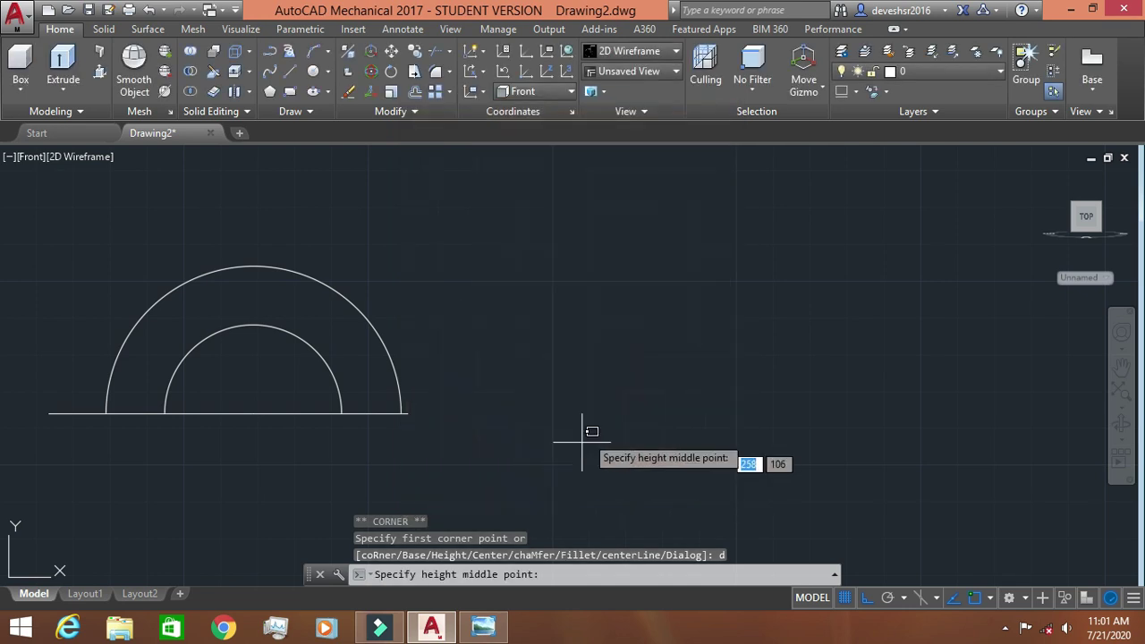
- Place the rectangle right of the arcs with base 48 and height 16
left_click(573, 286)
type("48")
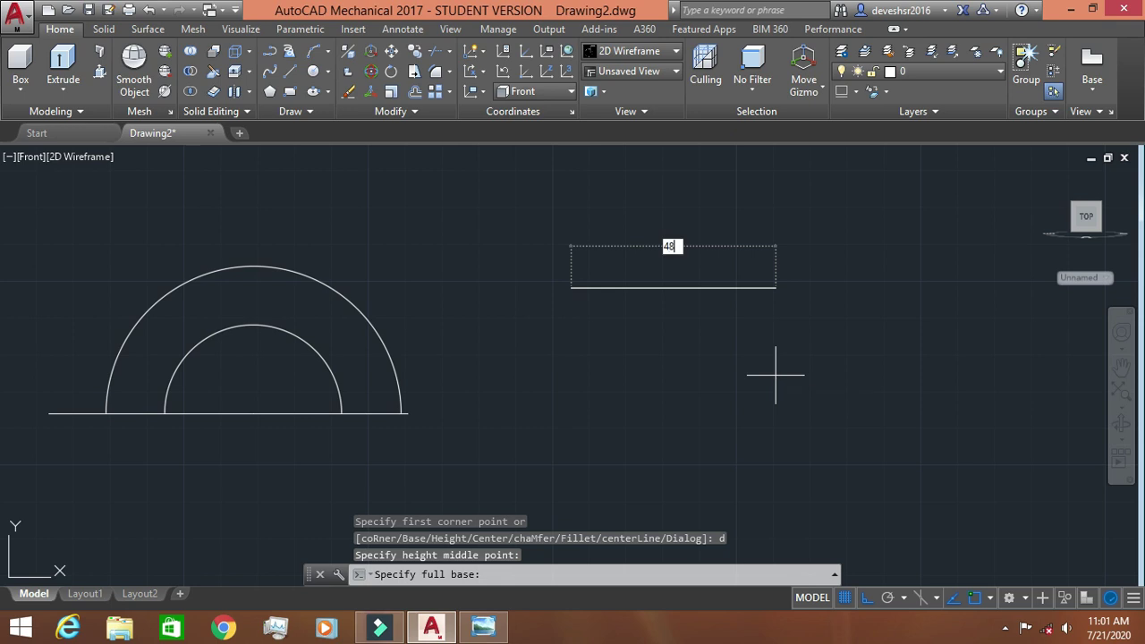
key("Return")
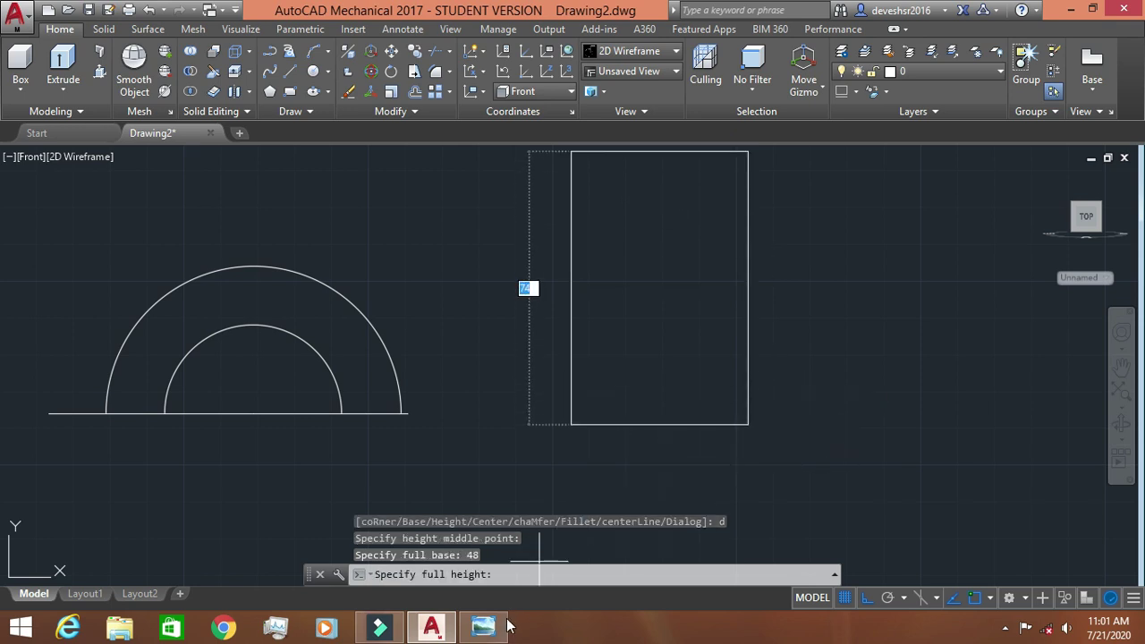
left_click(483, 627)
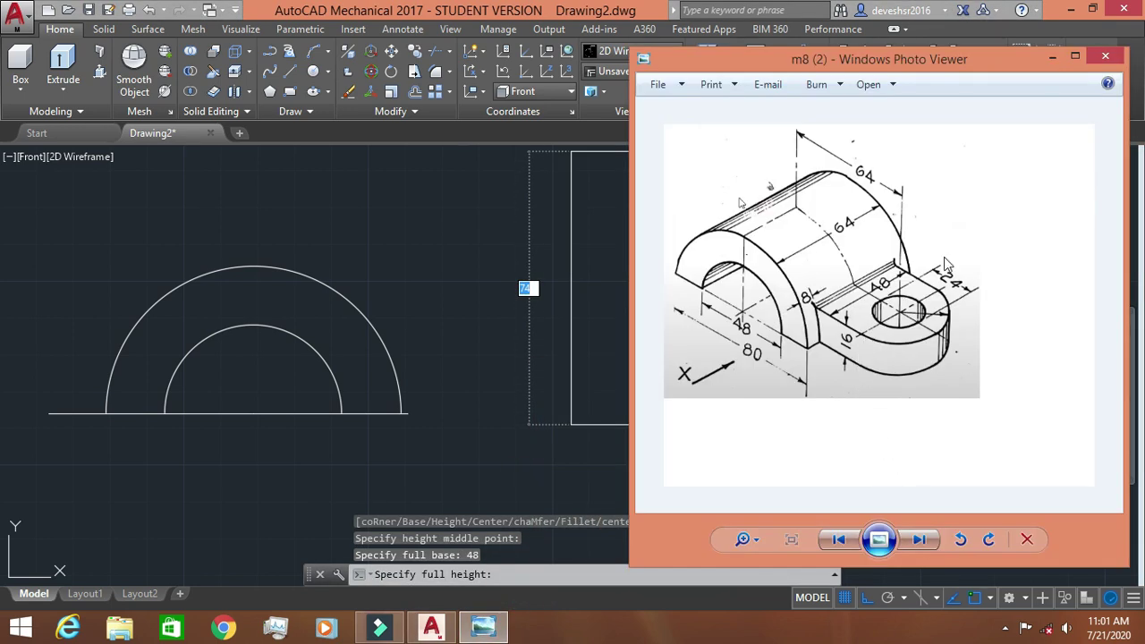
left_click(1052, 59)
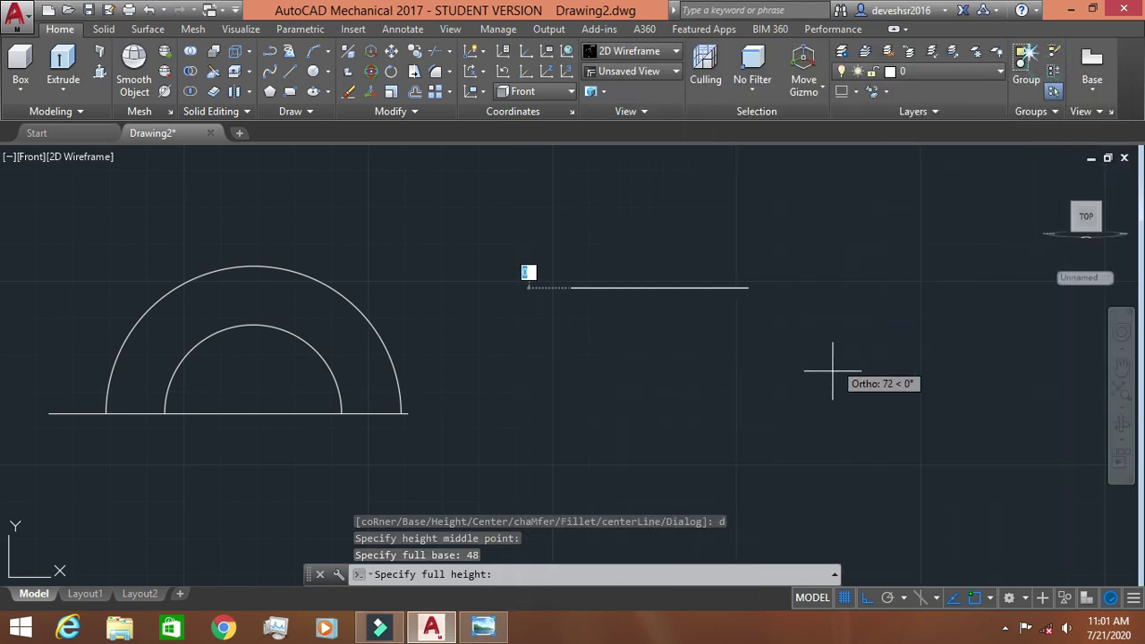
type("16")
key("Return")
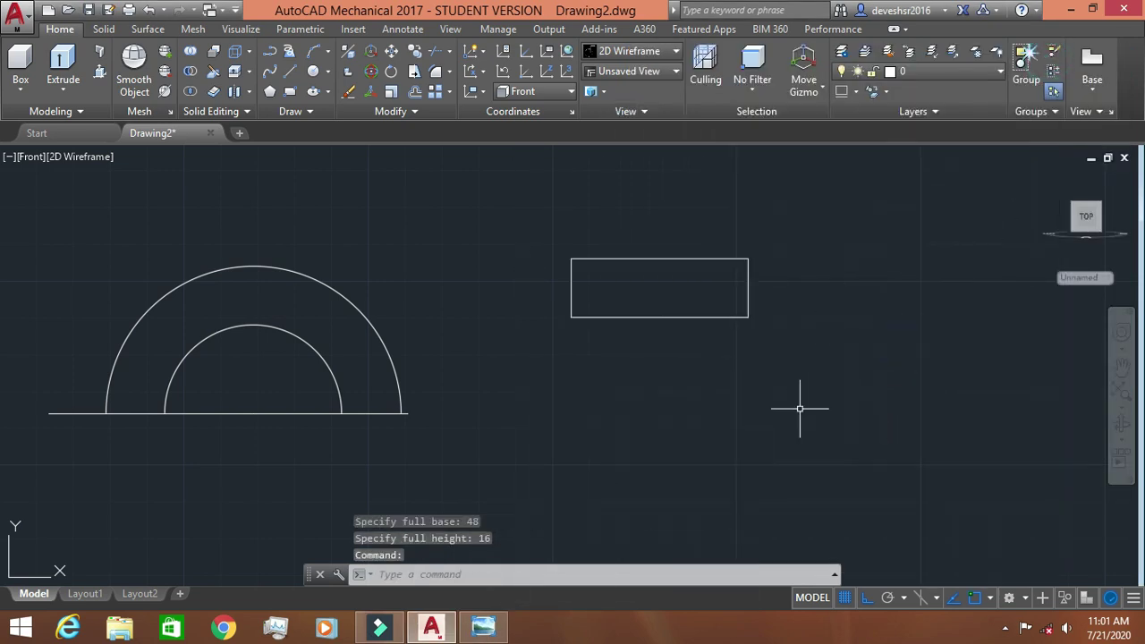
- Move the rectangle so its lower-left corner meets the outer arc's right end
left_click(571, 280)
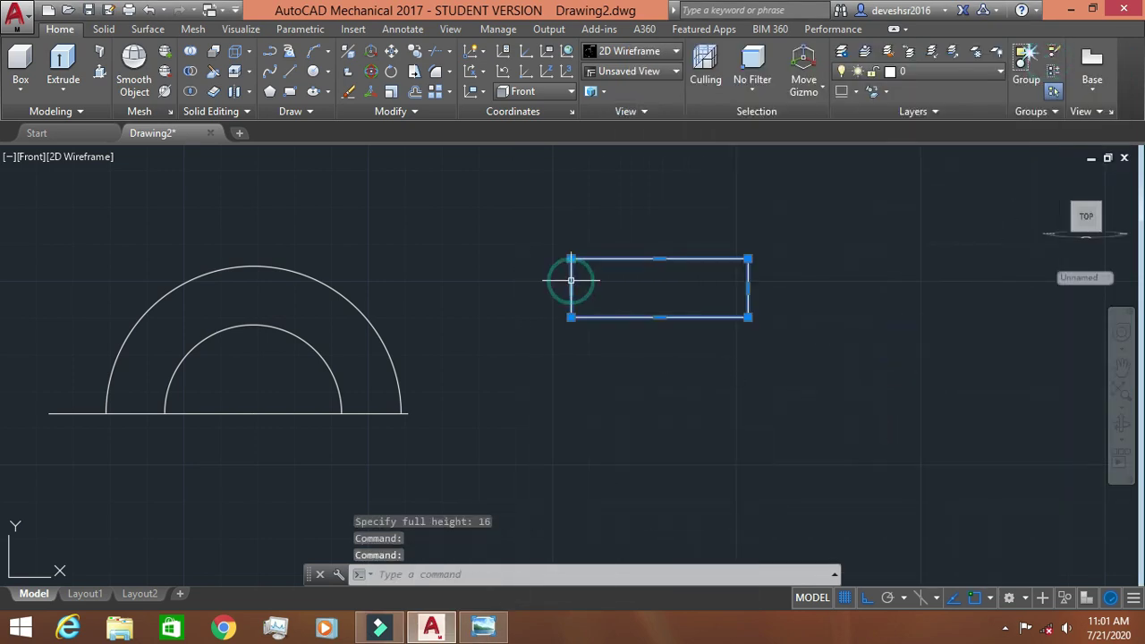
right_click(644, 331)
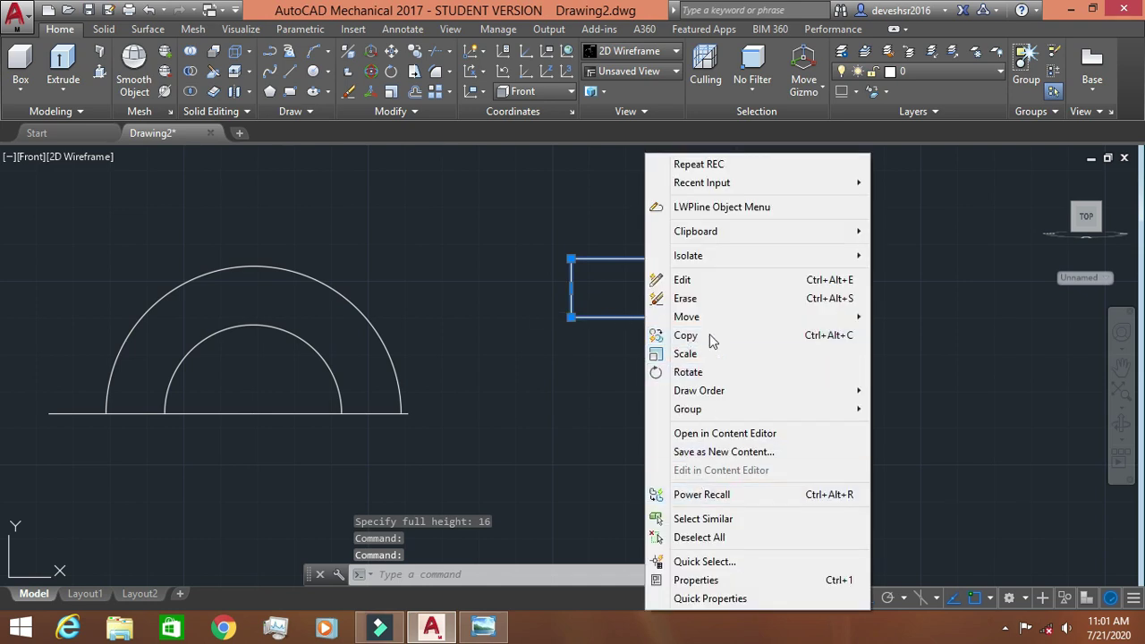
left_click(695, 321)
left_click(899, 316)
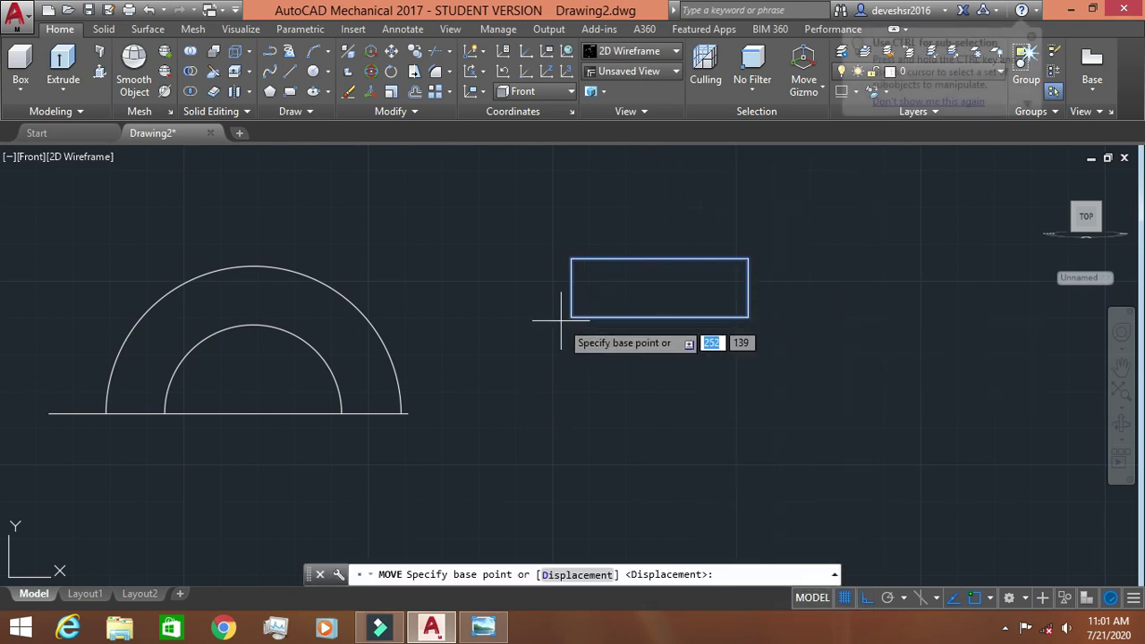
left_click(569, 315)
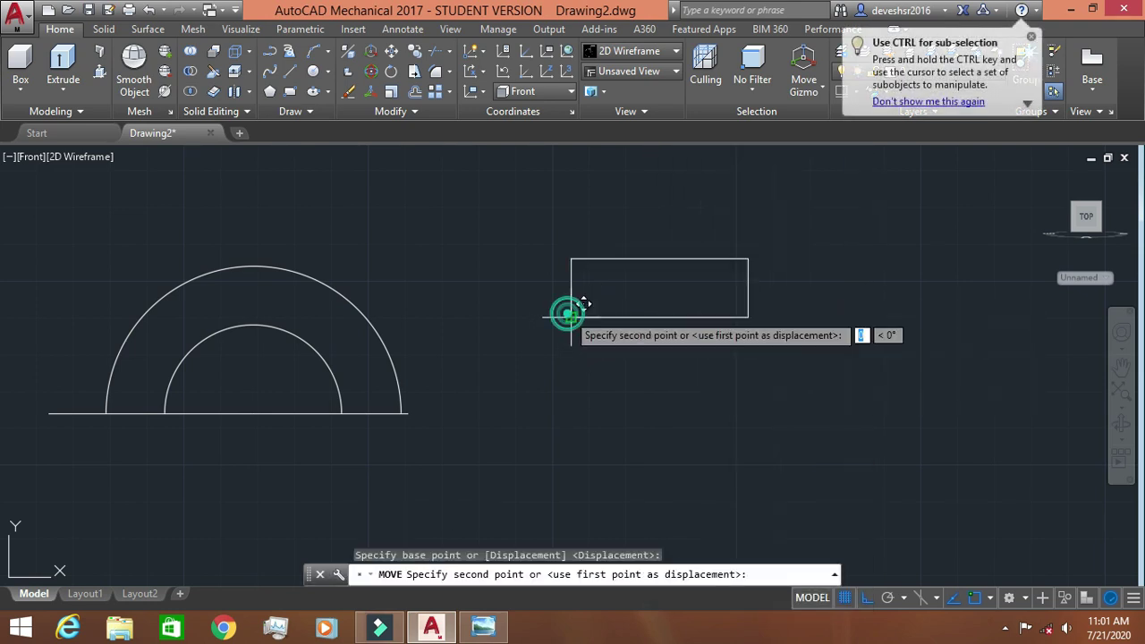
left_click(399, 413)
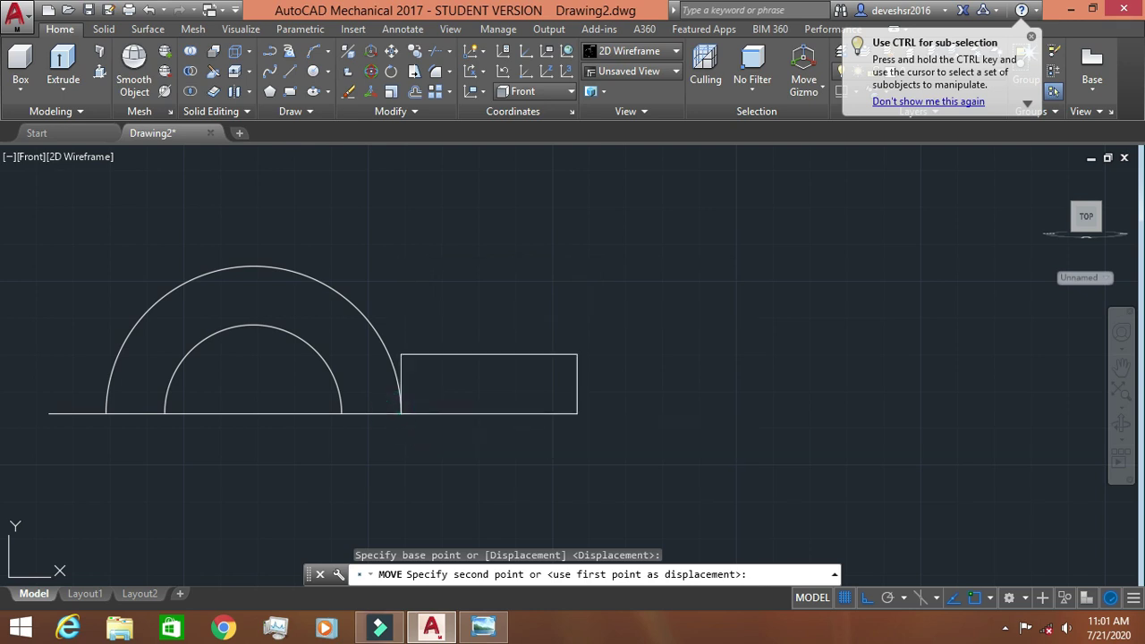
- Erase the long horizontal base line
middle_click_drag(356, 389, 413, 335)
left_click(413, 358)
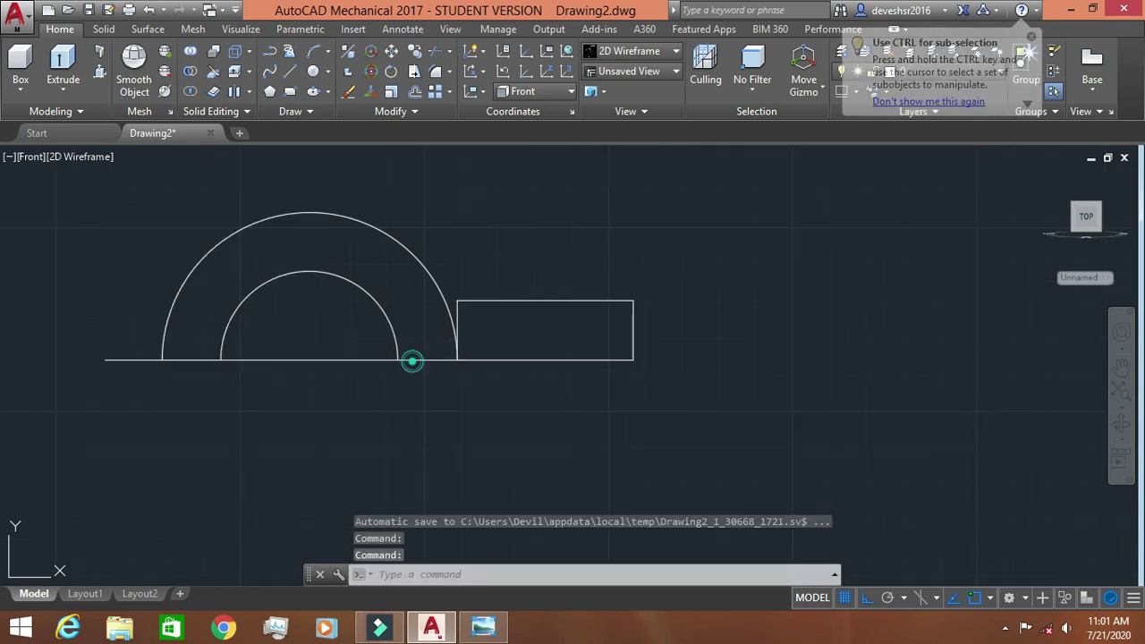
key("Delete")
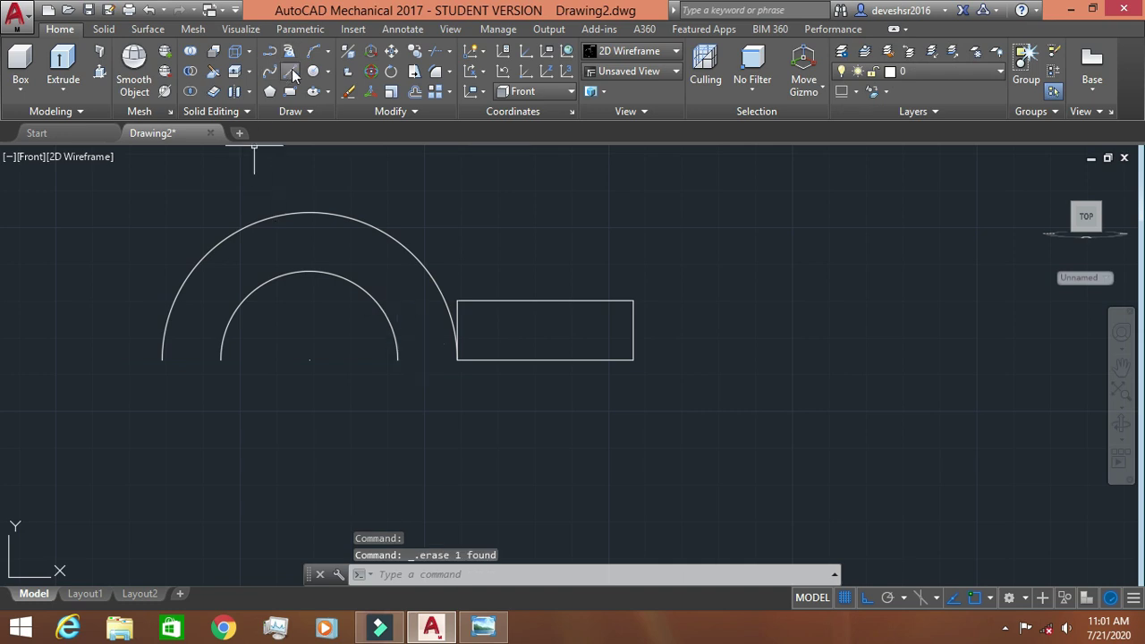
- Join the two left arc ends, and the inner arc's right end to the rectangle's lower-left corner
left_click(293, 75)
left_click(163, 359)
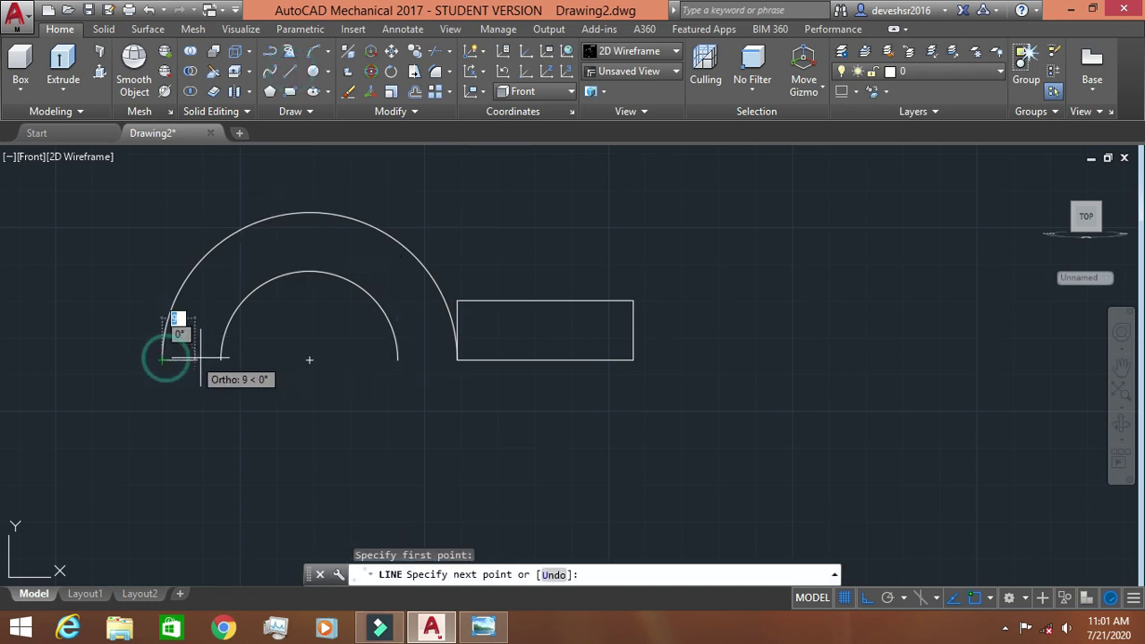
left_click(220, 360)
key("Escape")
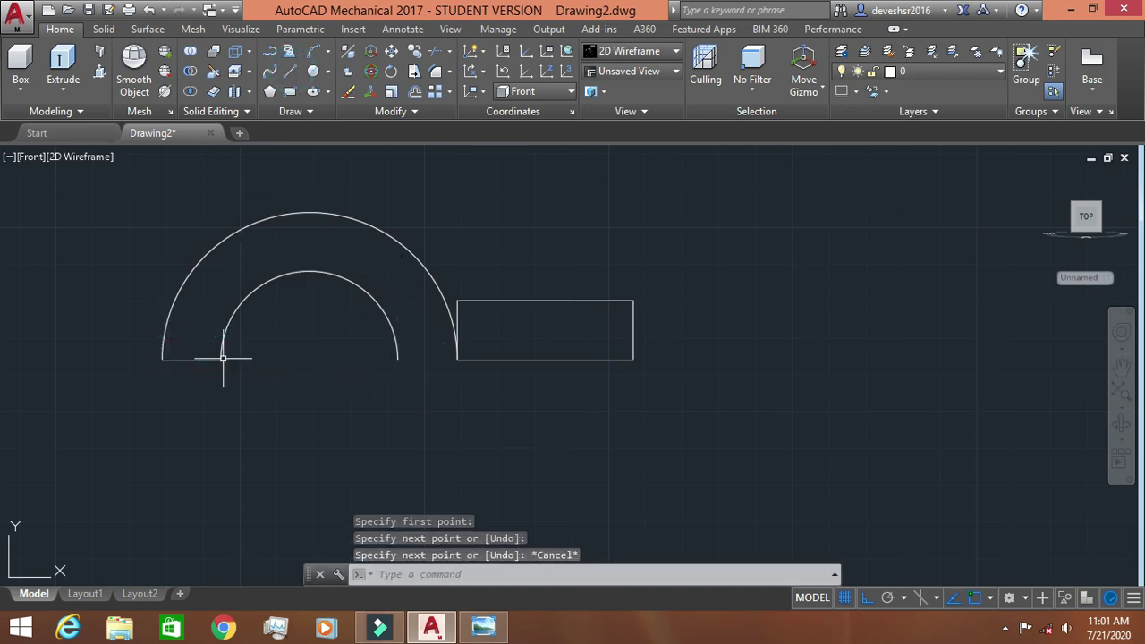
left_click(291, 73)
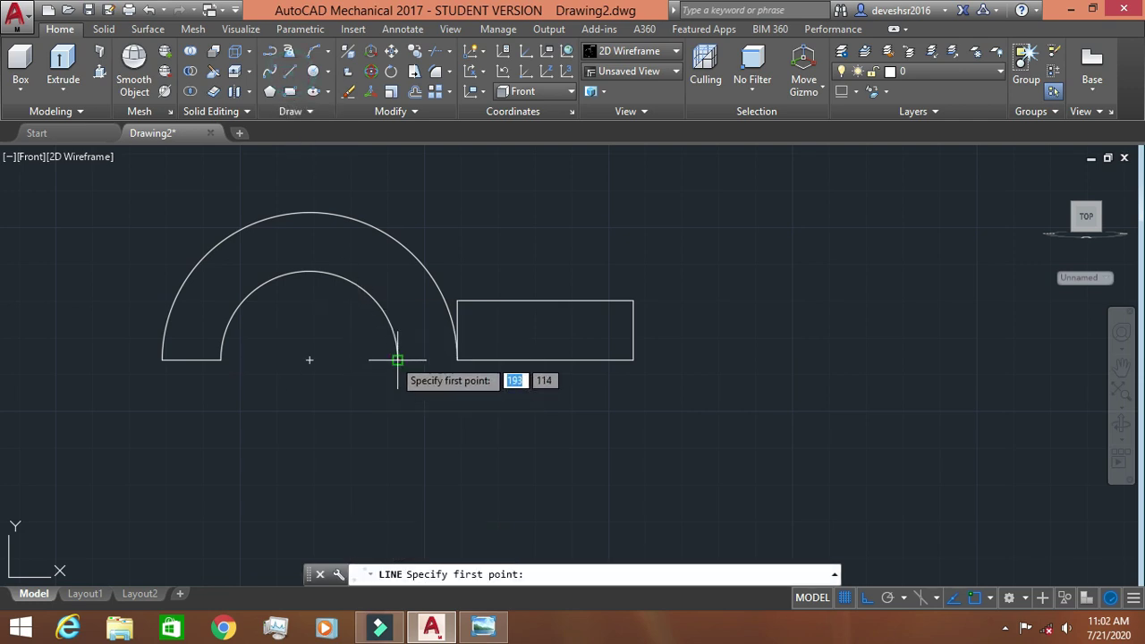
left_click(399, 359)
left_click(456, 360)
key("Escape")
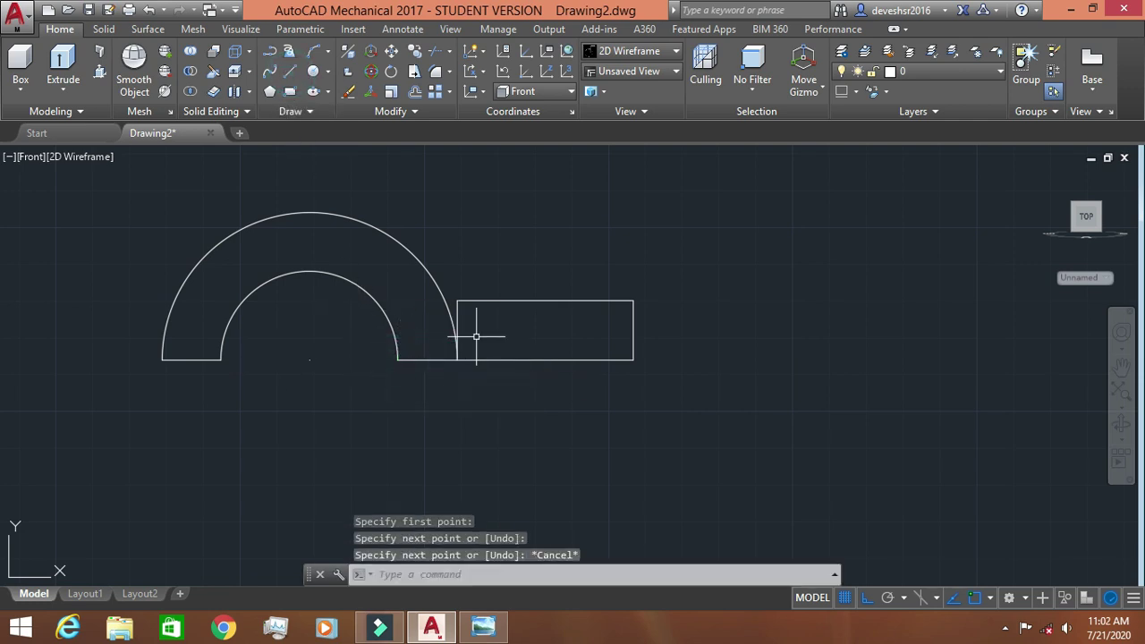
type("tr")
- Extend the rectangle's top edge to meet the outer arc
key("Return")
key("Return")
scroll(456, 303, "up", 2)
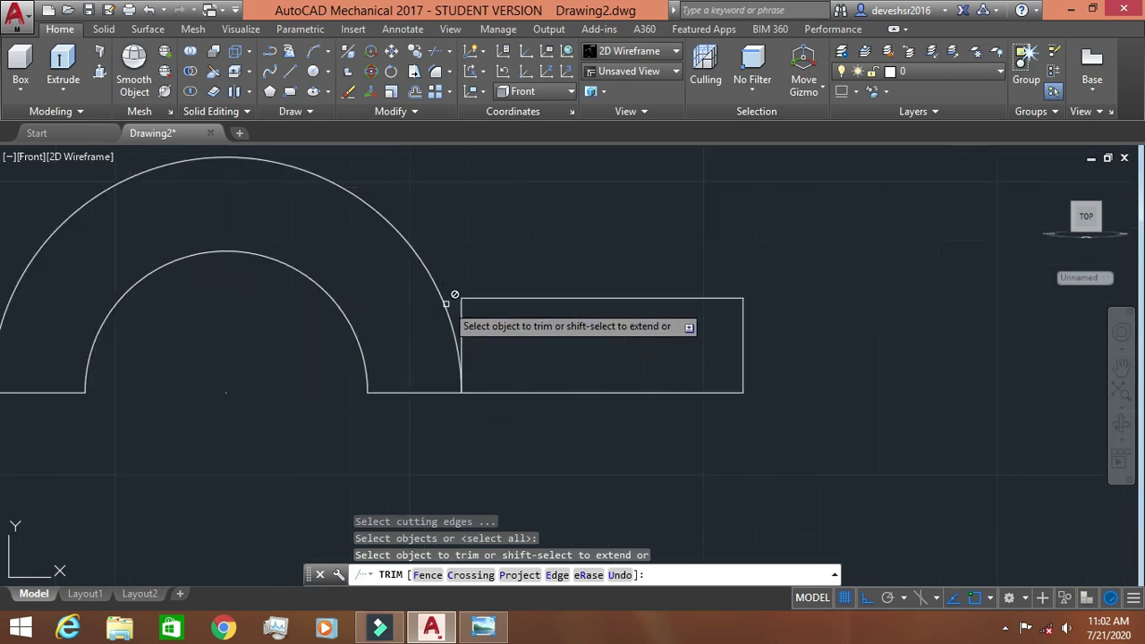
scroll(458, 317, "up", 2)
left_click(458, 318)
key("Escape")
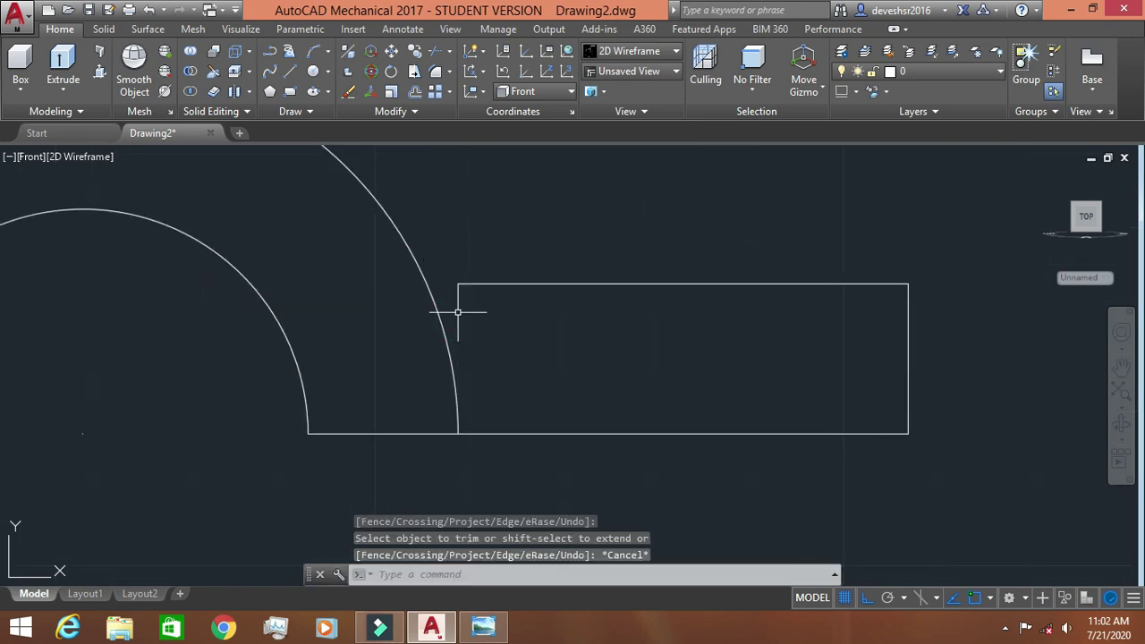
type("ex")
key("Return")
key("Return")
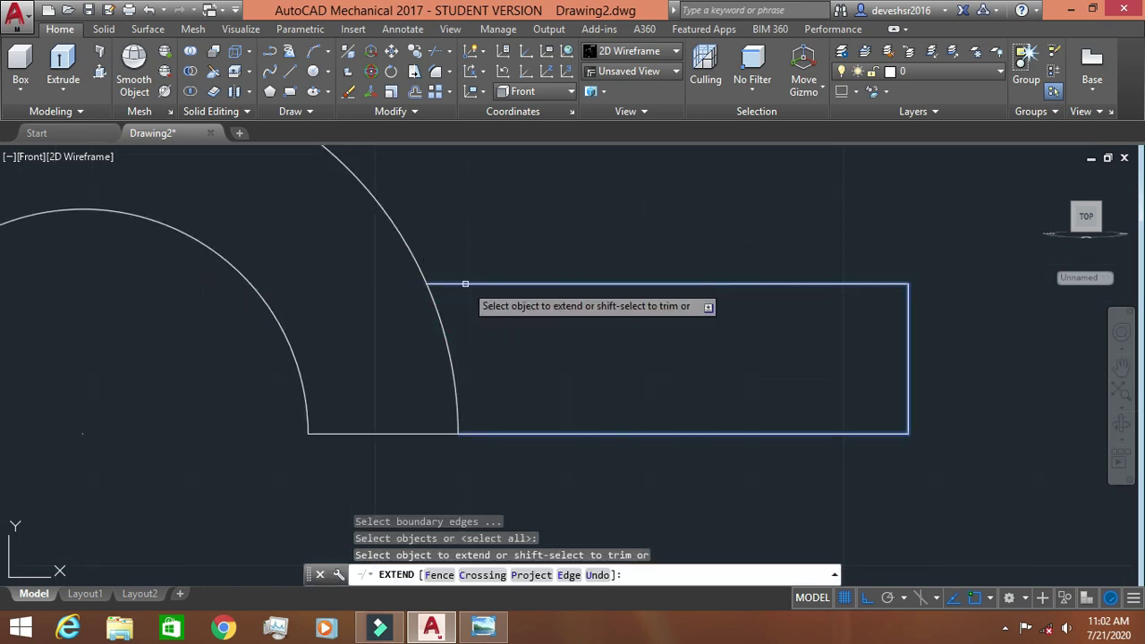
left_click(465, 285)
scroll(602, 348, "down", 2)
key("Escape")
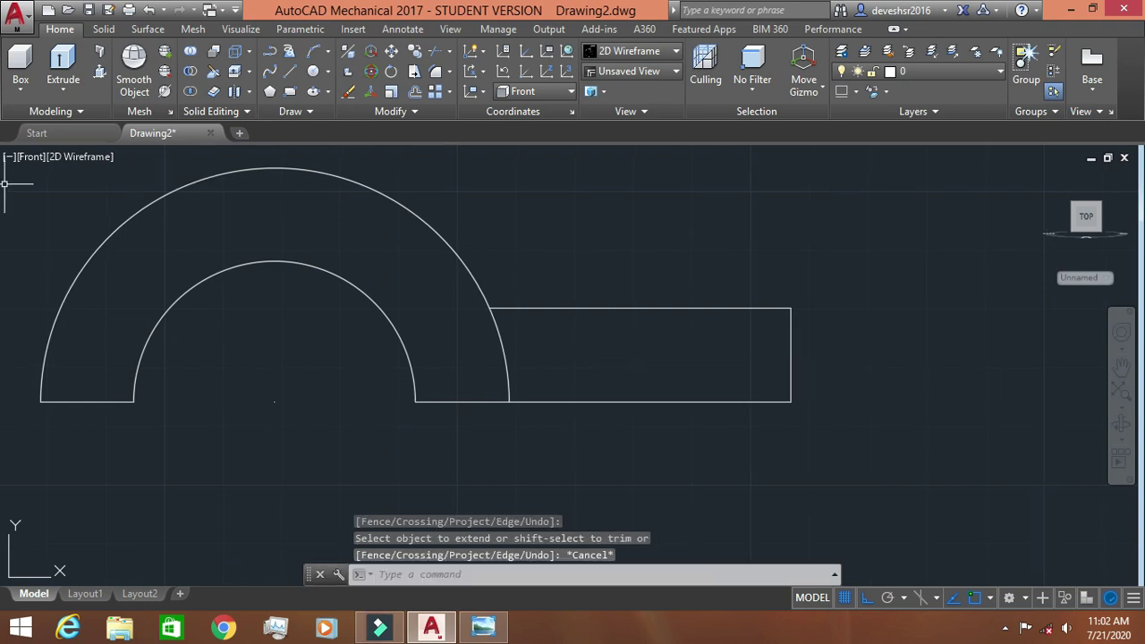
left_click(31, 159)
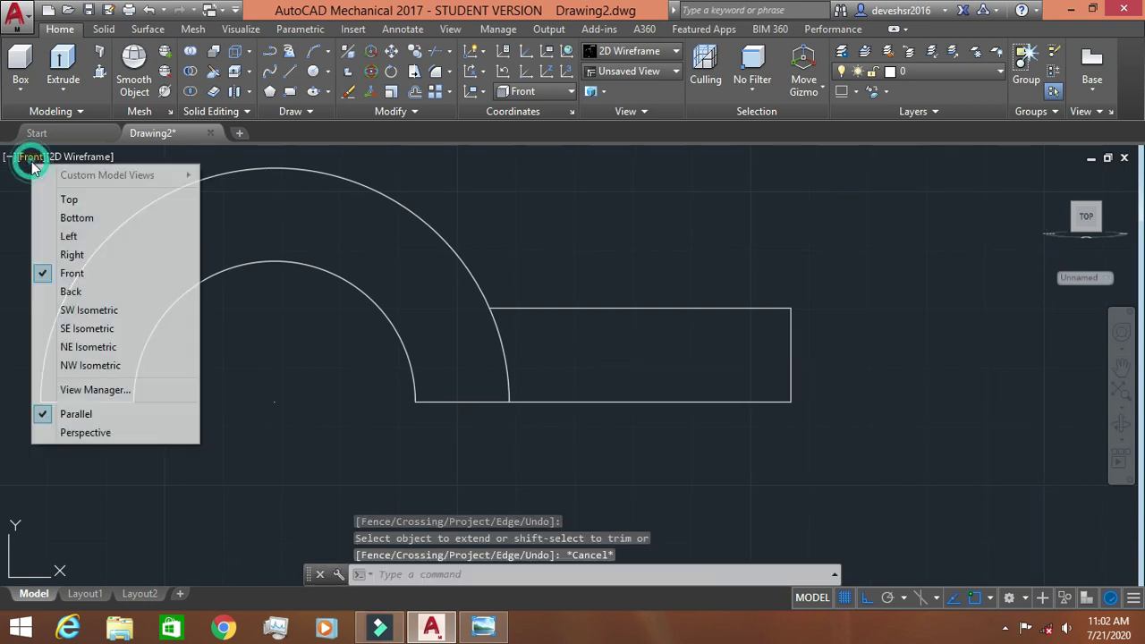
- Switch to the SE Isometric view and compare against the reference drawing
left_click(100, 327)
scroll(787, 292, "down", 3)
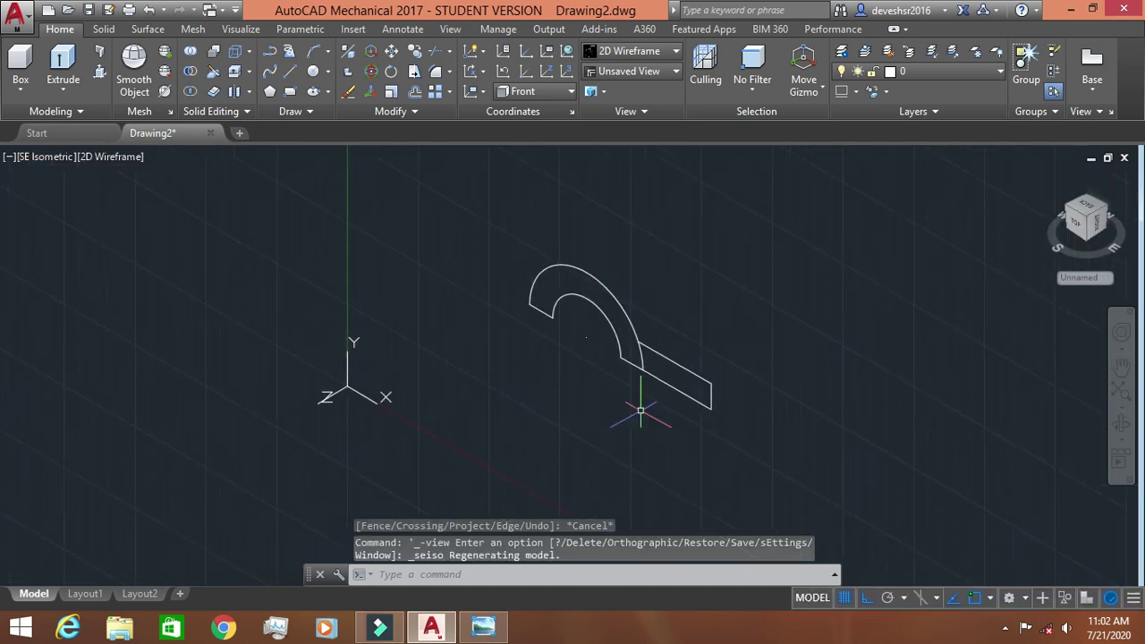
left_click(503, 622)
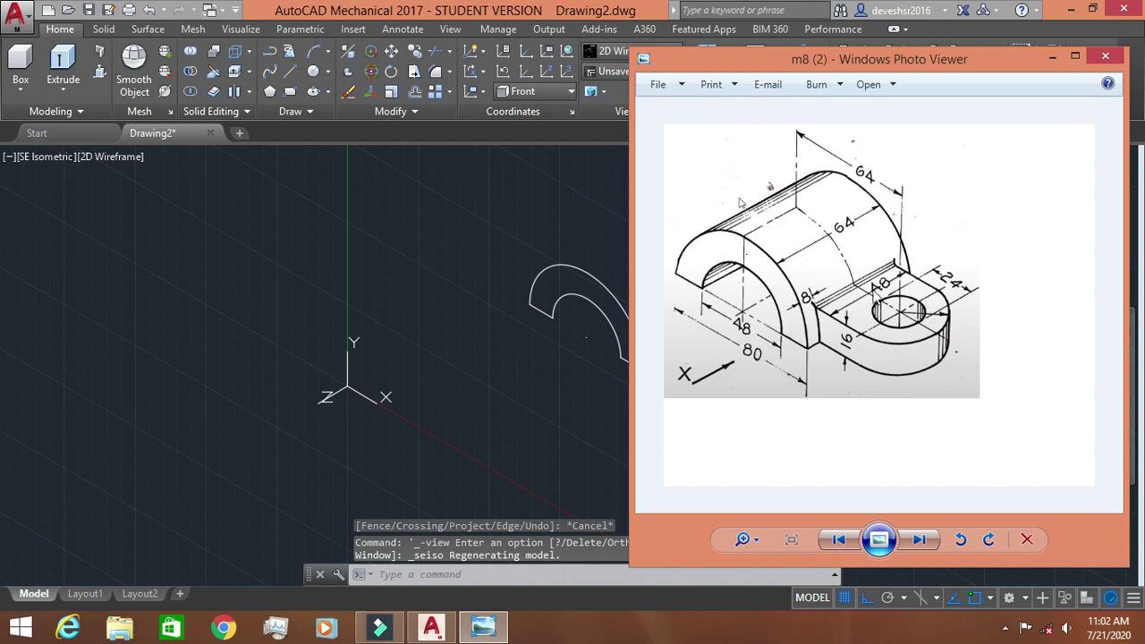
left_click(1053, 55)
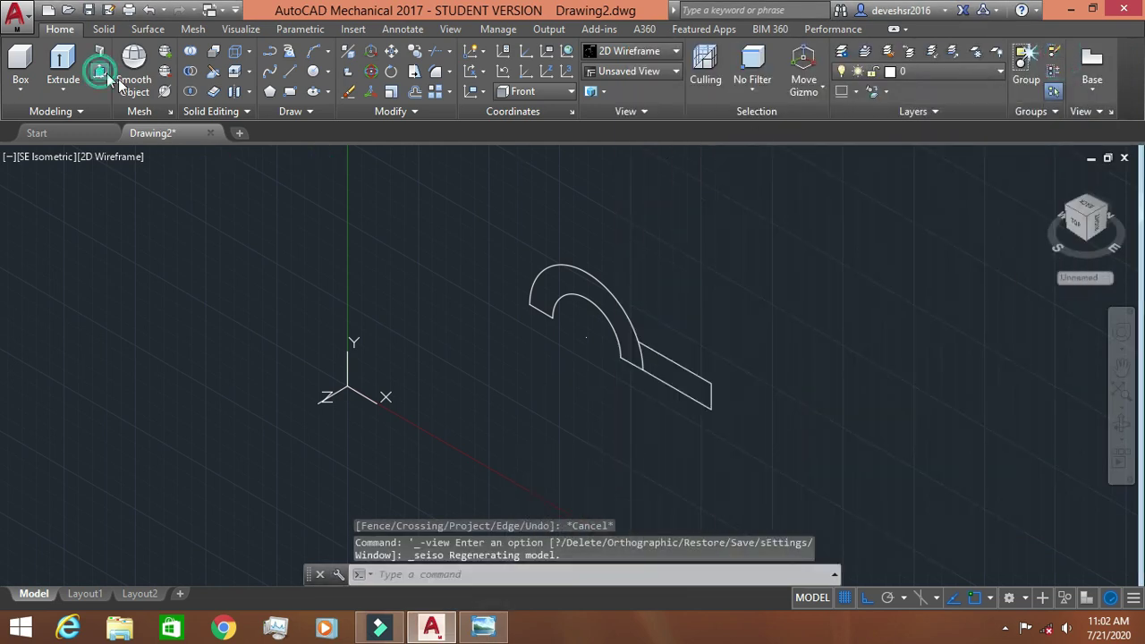
- Presspull the half-ring region 64 deep and the rectangular lug 48 deep
left_click(108, 77)
left_click(548, 276)
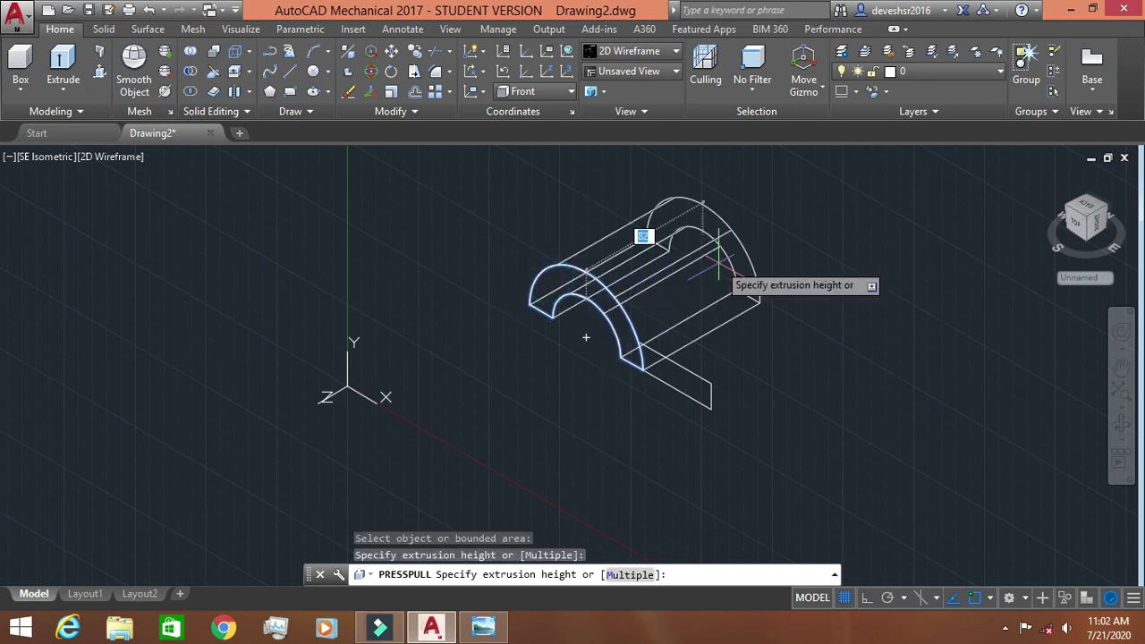
key("Return")
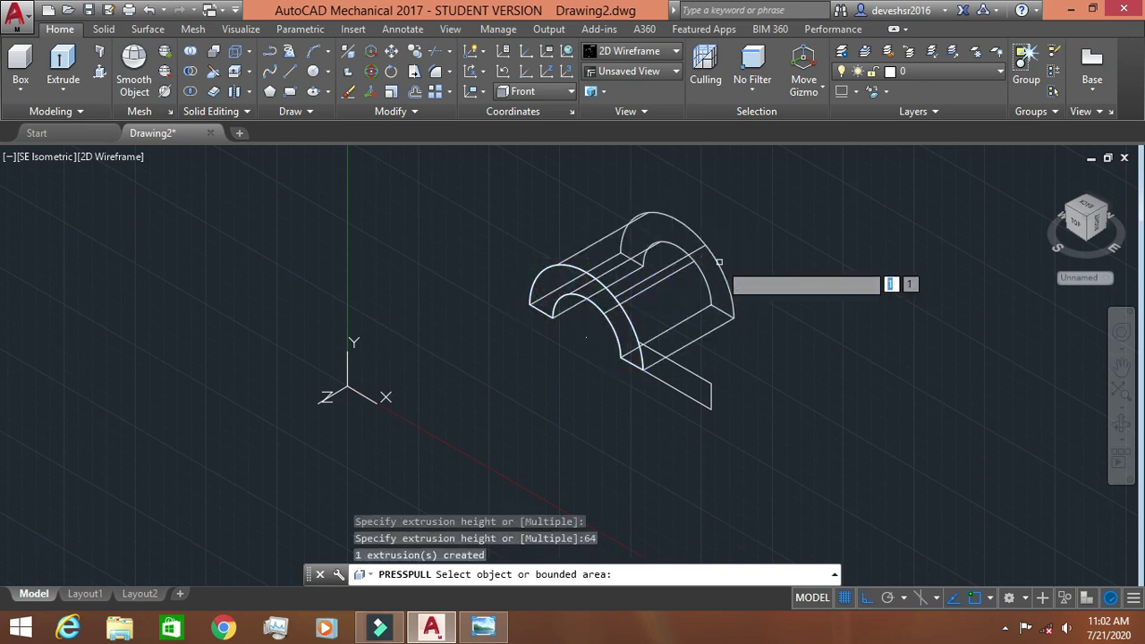
left_click(700, 382)
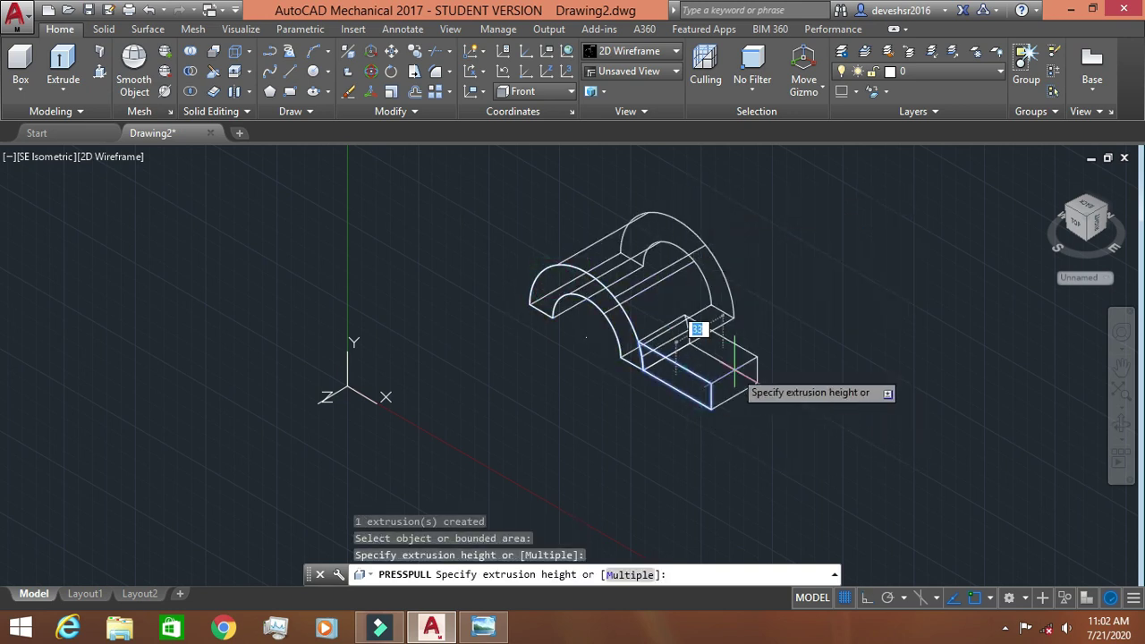
key("Return")
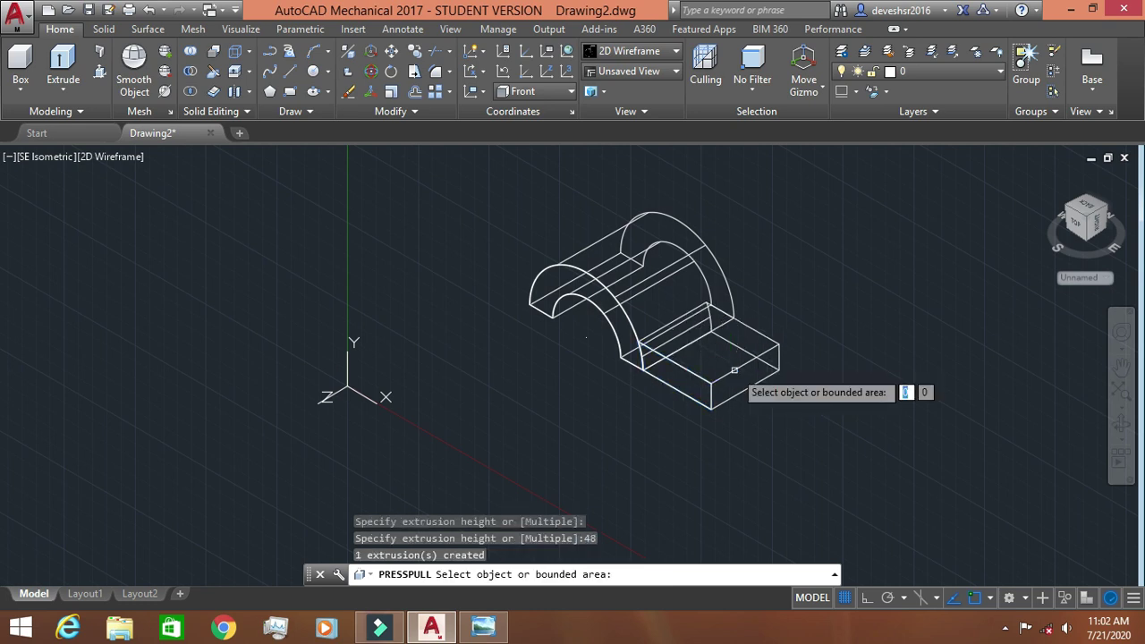
middle_click_drag(895, 320, 782, 327)
key("Return")
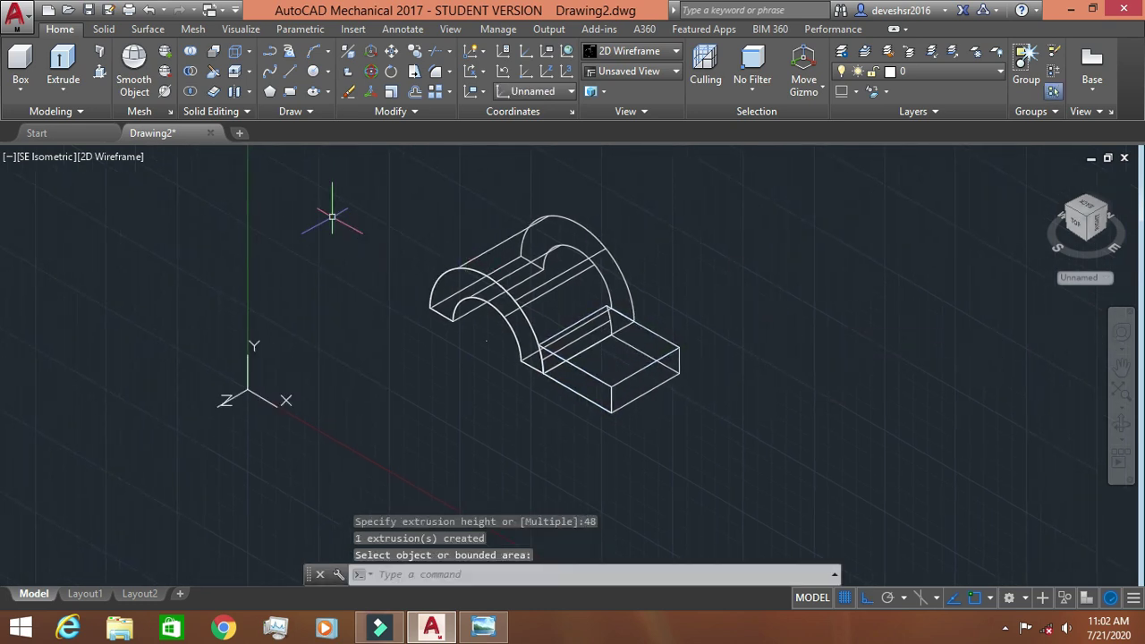
- Switch the visual style to Shaded and bring up the reference drawing
left_click(117, 156)
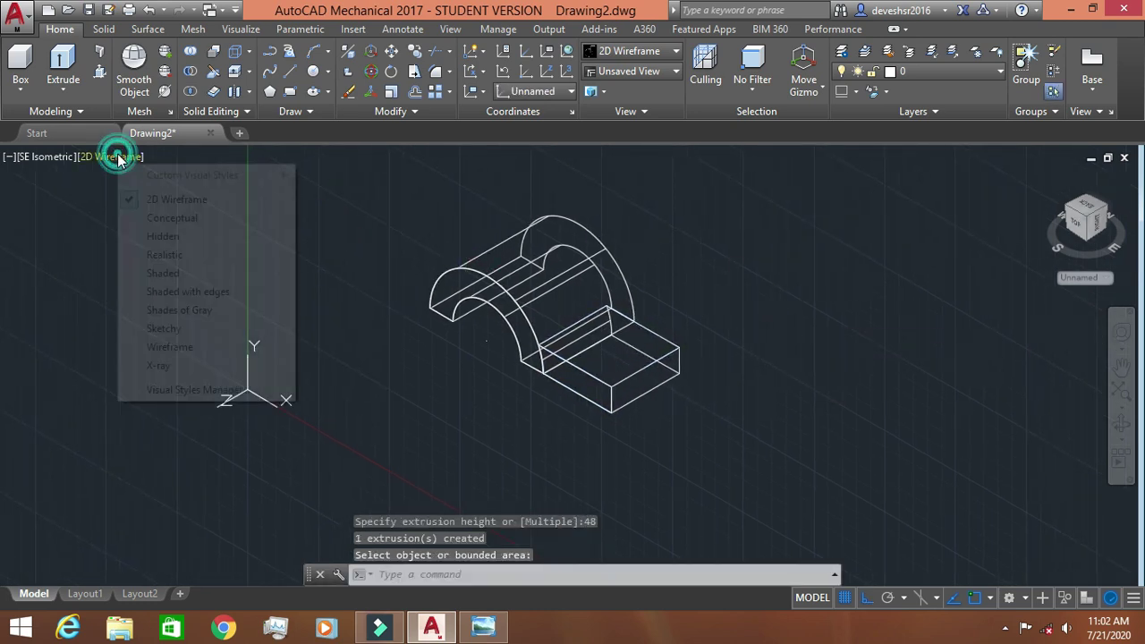
left_click(145, 277)
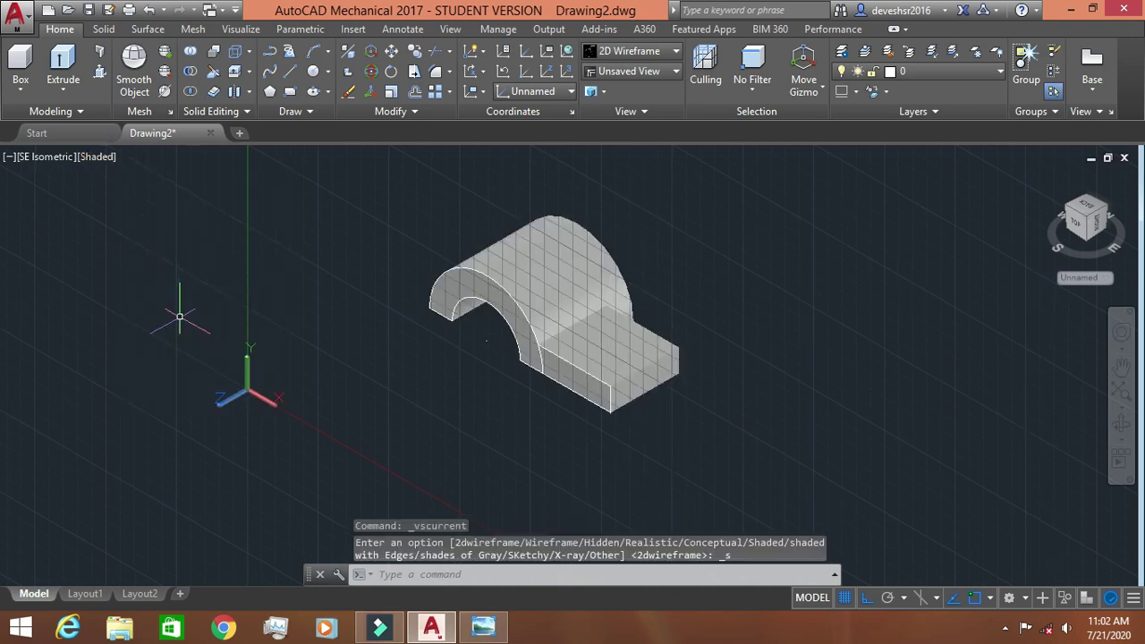
left_click(481, 630)
type("move")
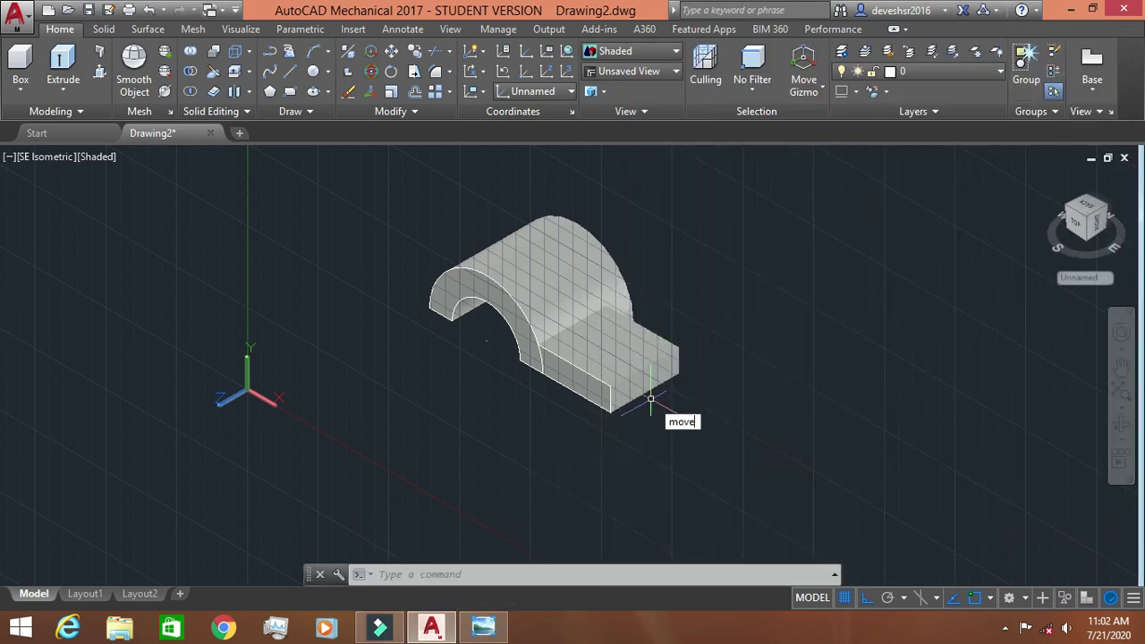
- Move the lug block about 8 units back along the arch
key("Return")
left_click(651, 351)
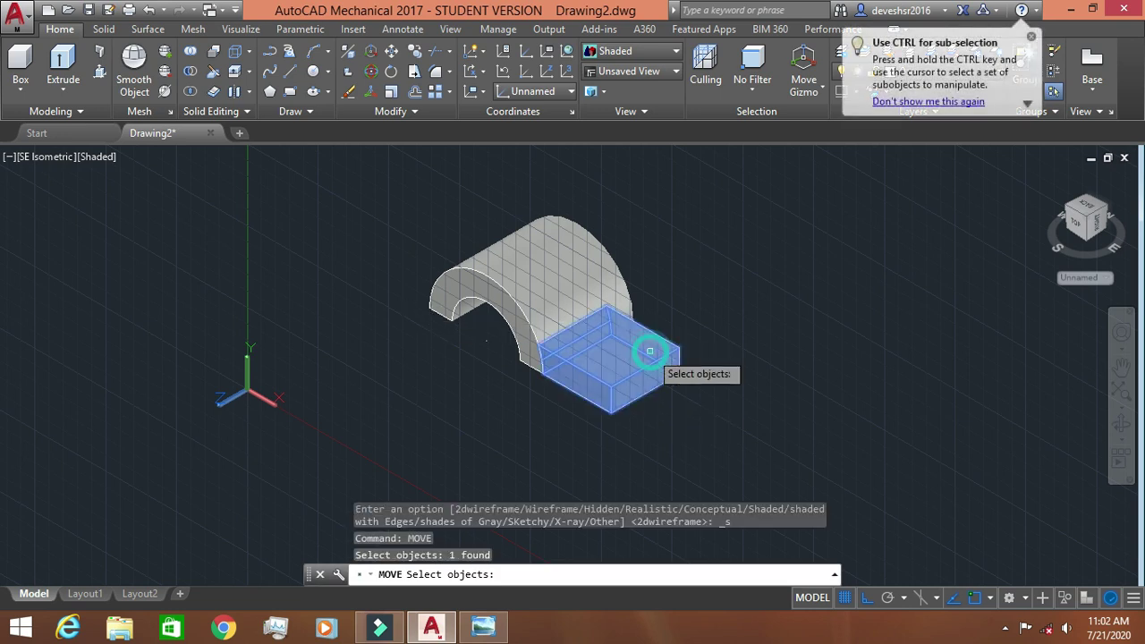
key("Return")
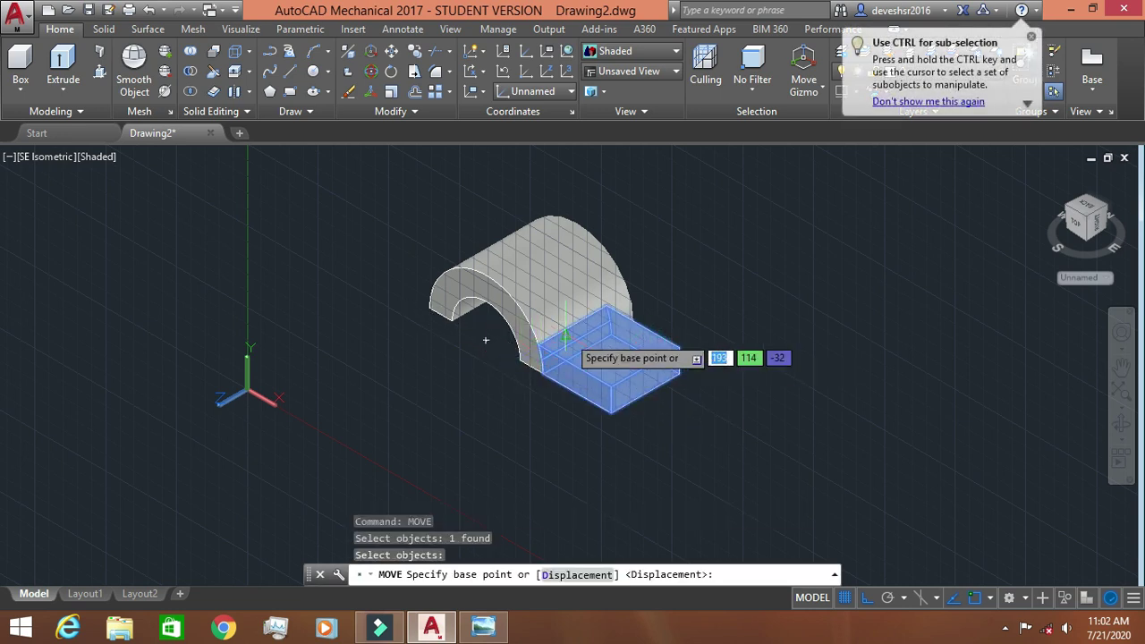
left_click(577, 324)
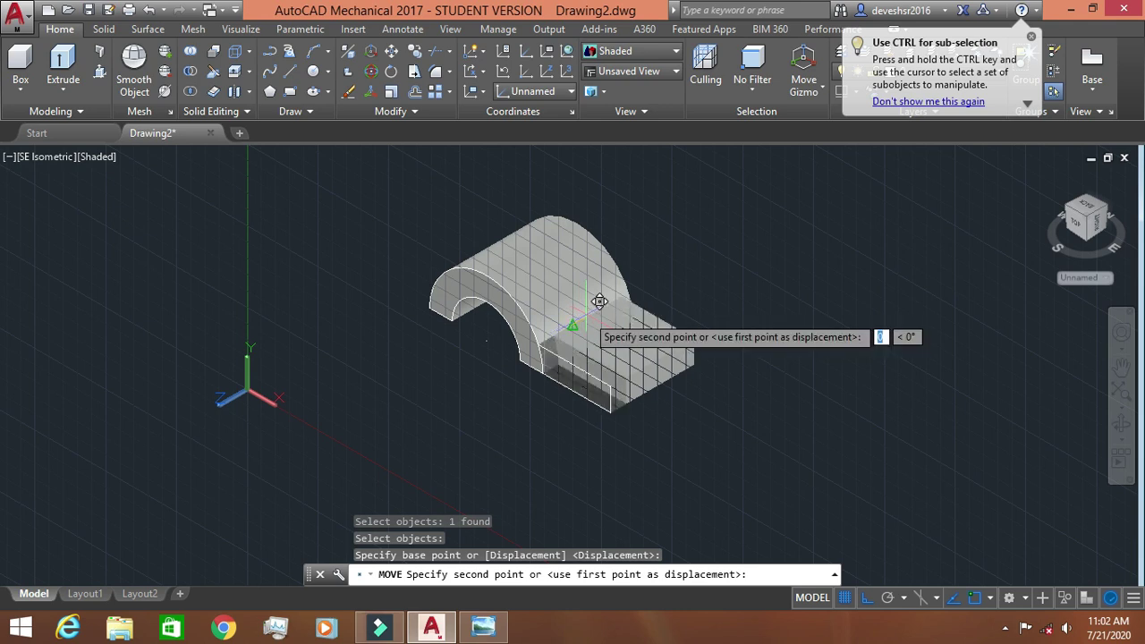
type("8")
key("Return")
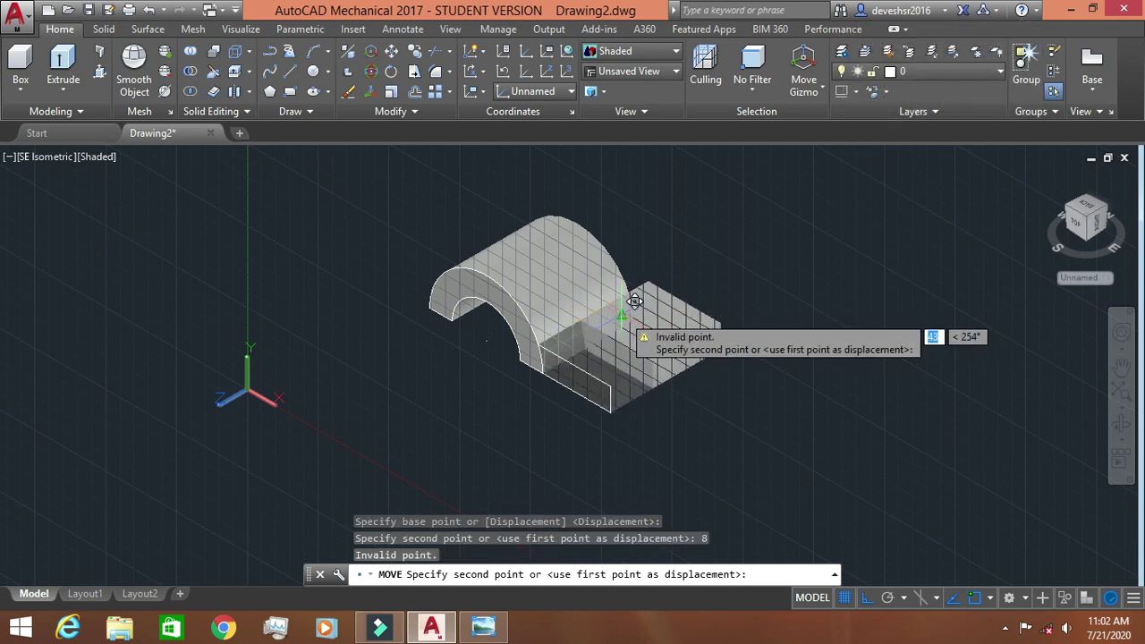
key("Escape")
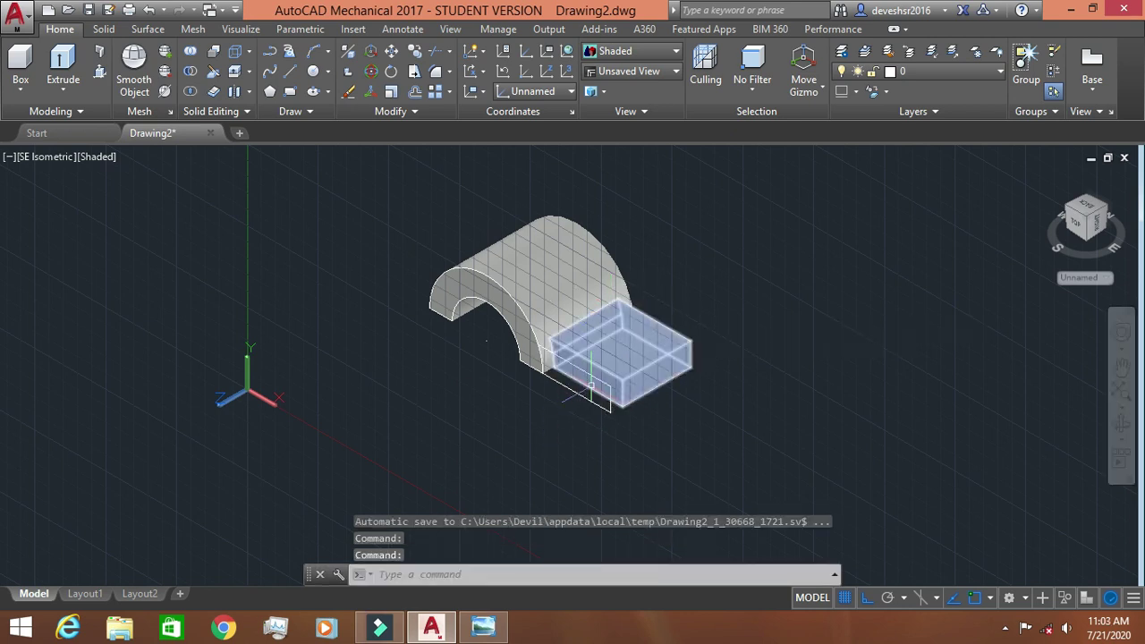
- Lasso and delete the lug objects, then undo to restore them
mouse_move(410, 257)
left_mouse_down()
mouse_move(507, 411)
mouse_move(695, 506)
left_mouse_up()
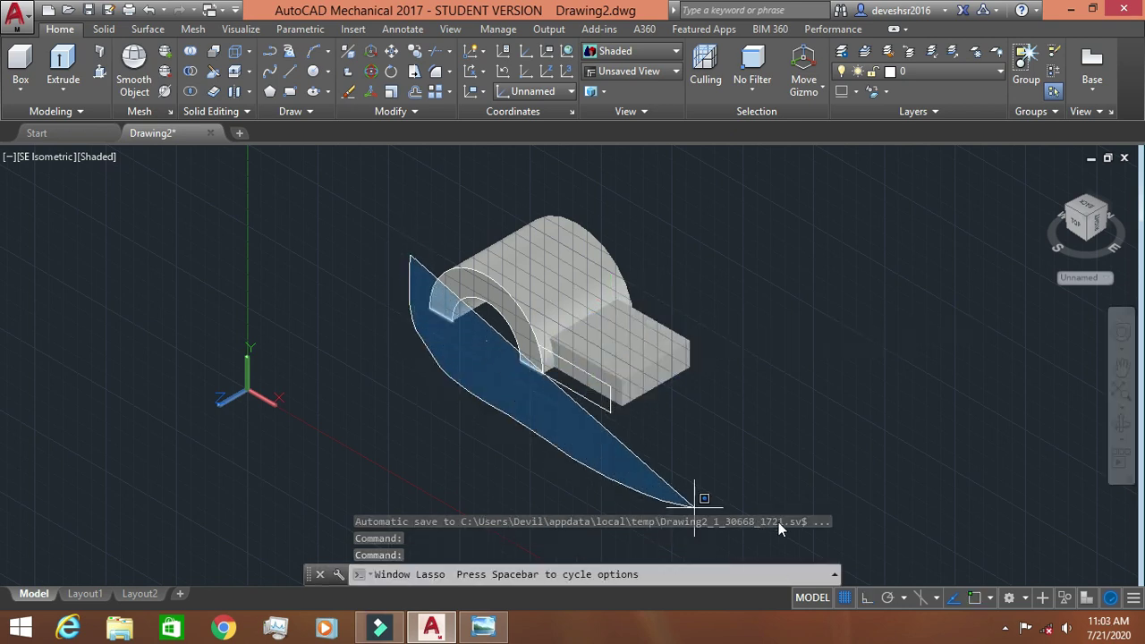
mouse_move(795, 514)
left_mouse_down()
mouse_move(818, 450)
mouse_move(814, 313)
left_mouse_up()
key("Delete")
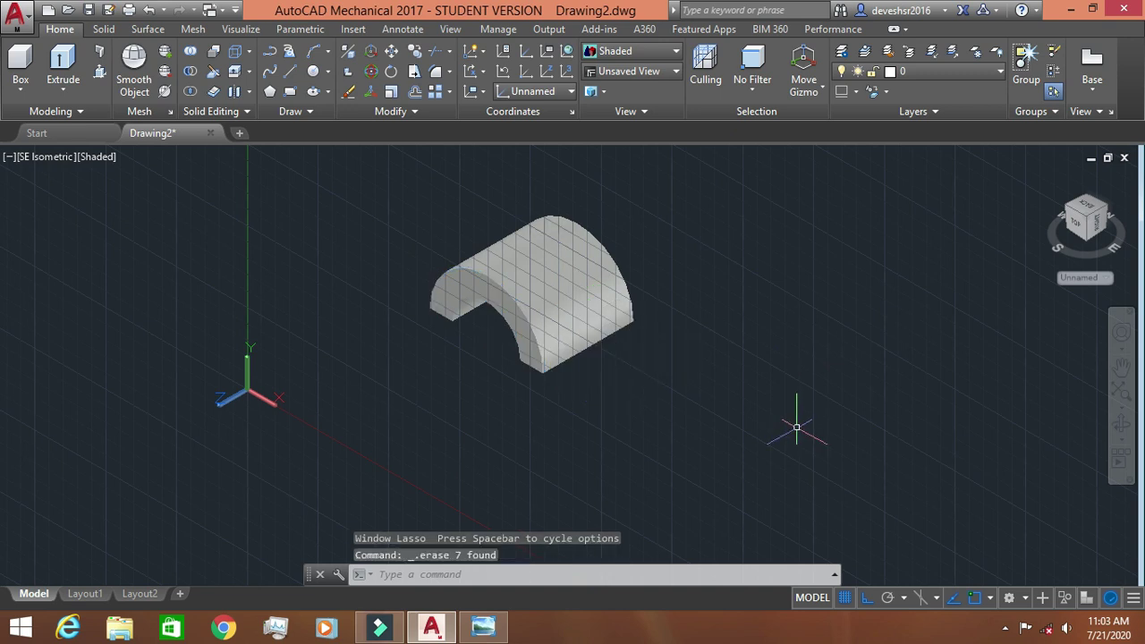
key("ctrl+z")
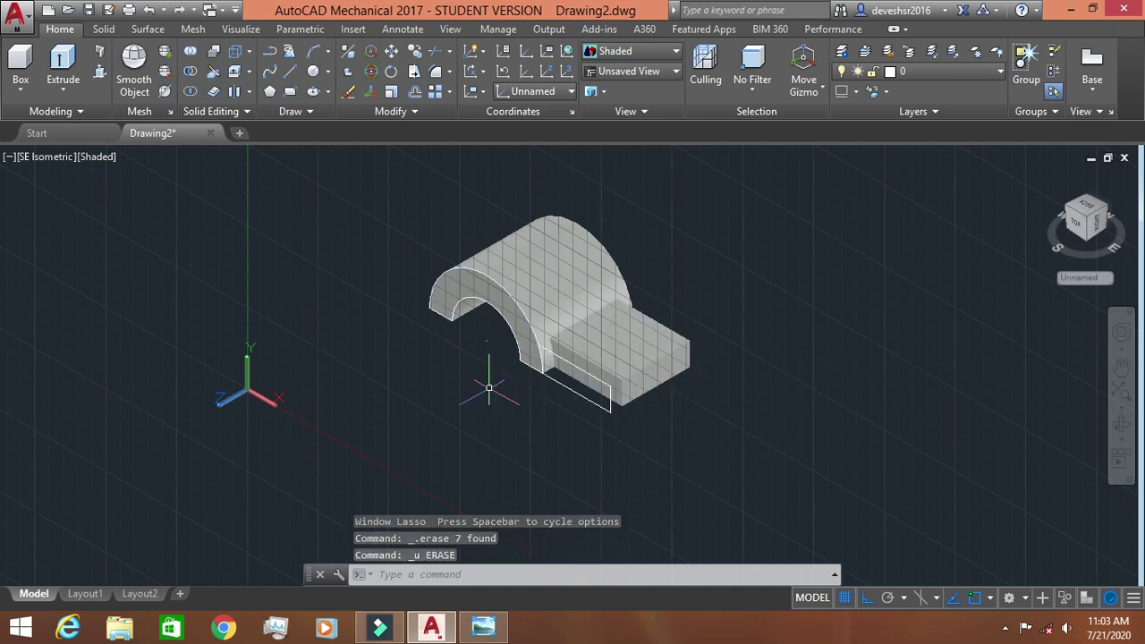
- Erase the stray edge line by the lug's front and compare with the reference
left_click(563, 384)
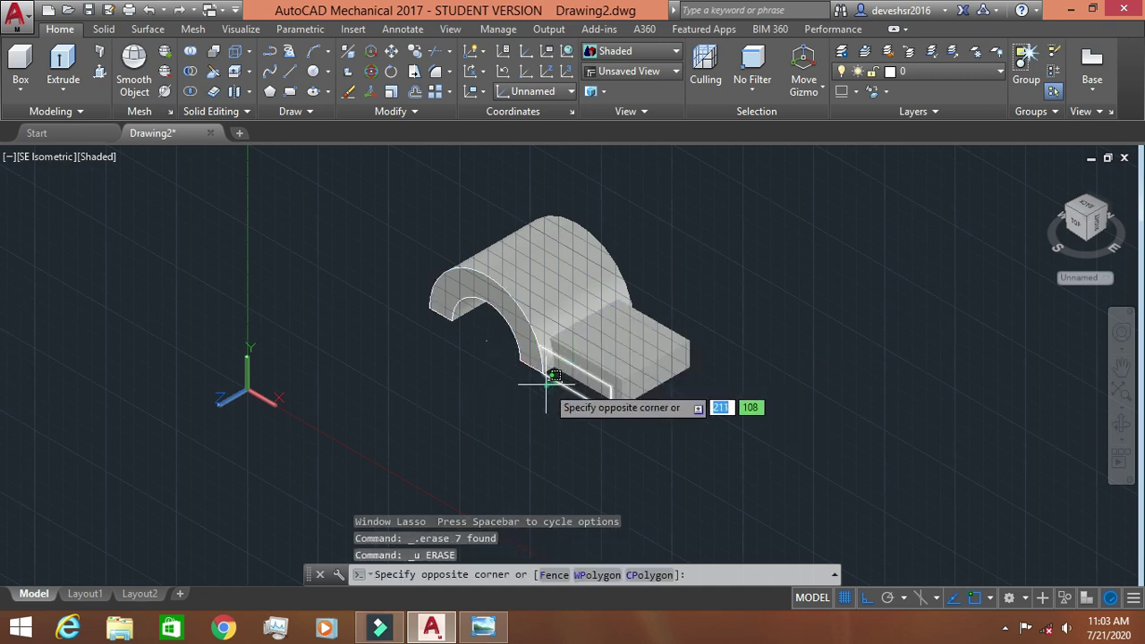
left_click(537, 398)
key("Delete")
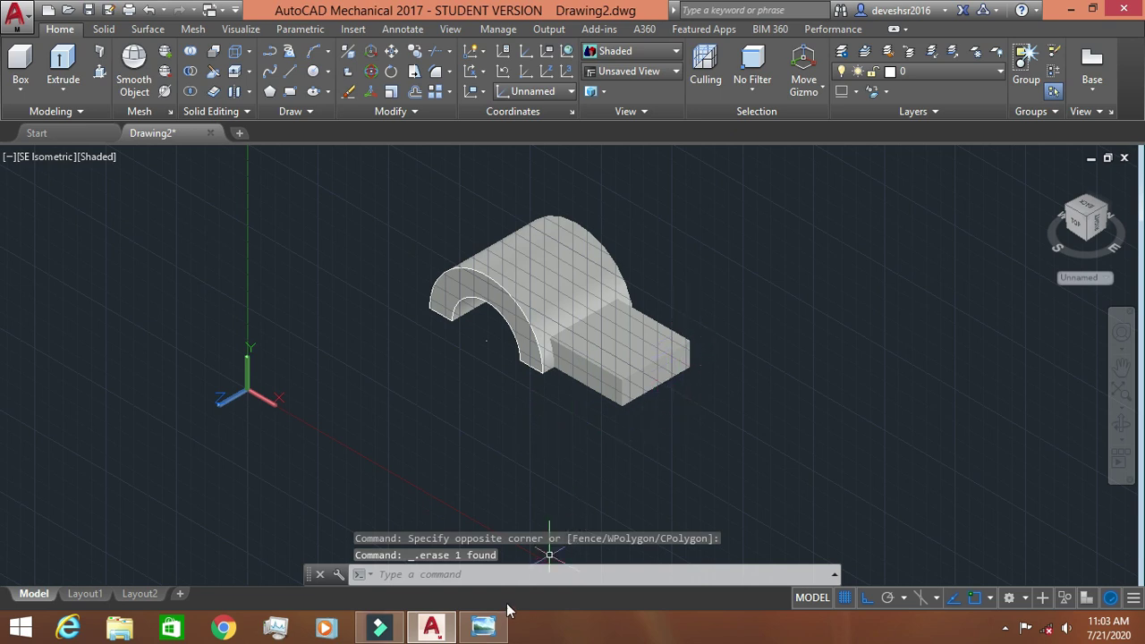
left_click(483, 627)
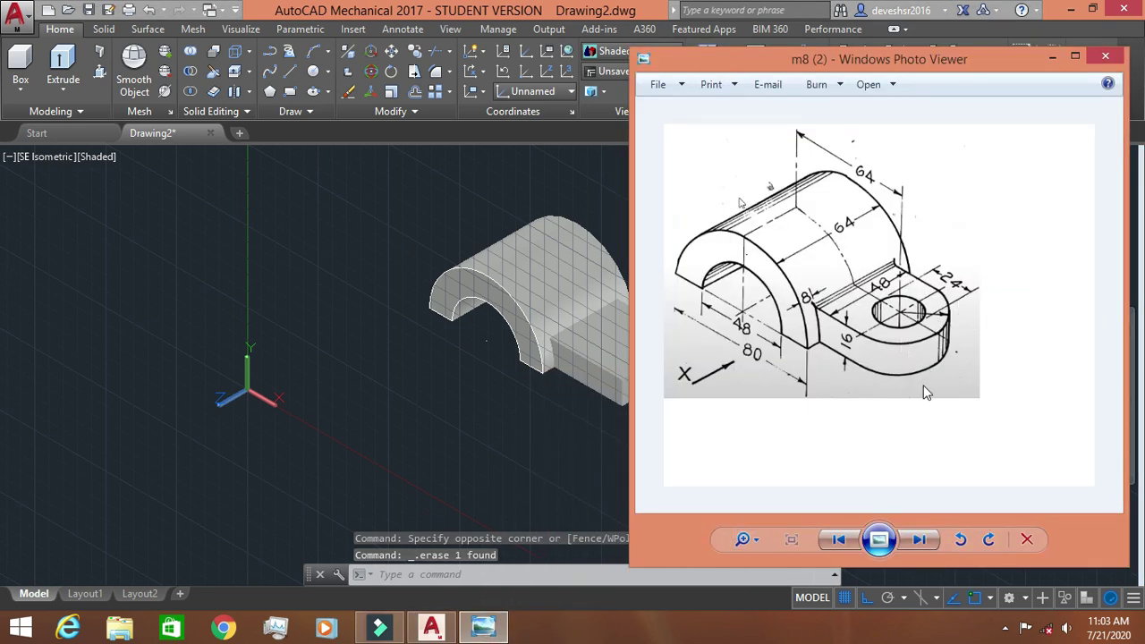
left_click(1052, 57)
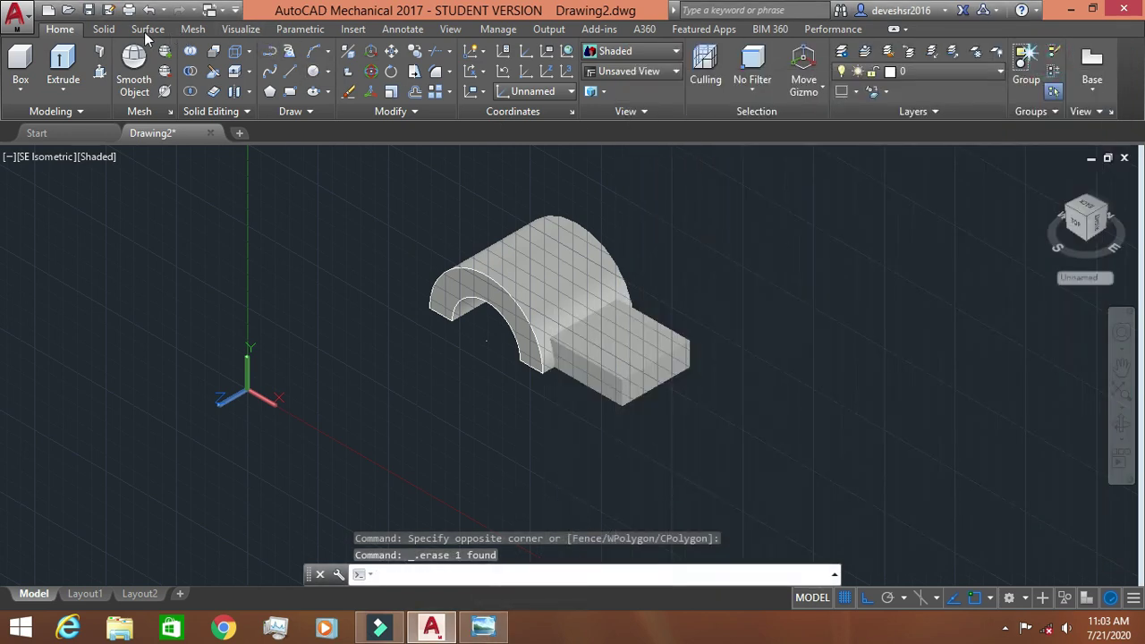
- Start a radius-24 edge fillet and pick the lug's first outer corner edge
left_click(104, 29)
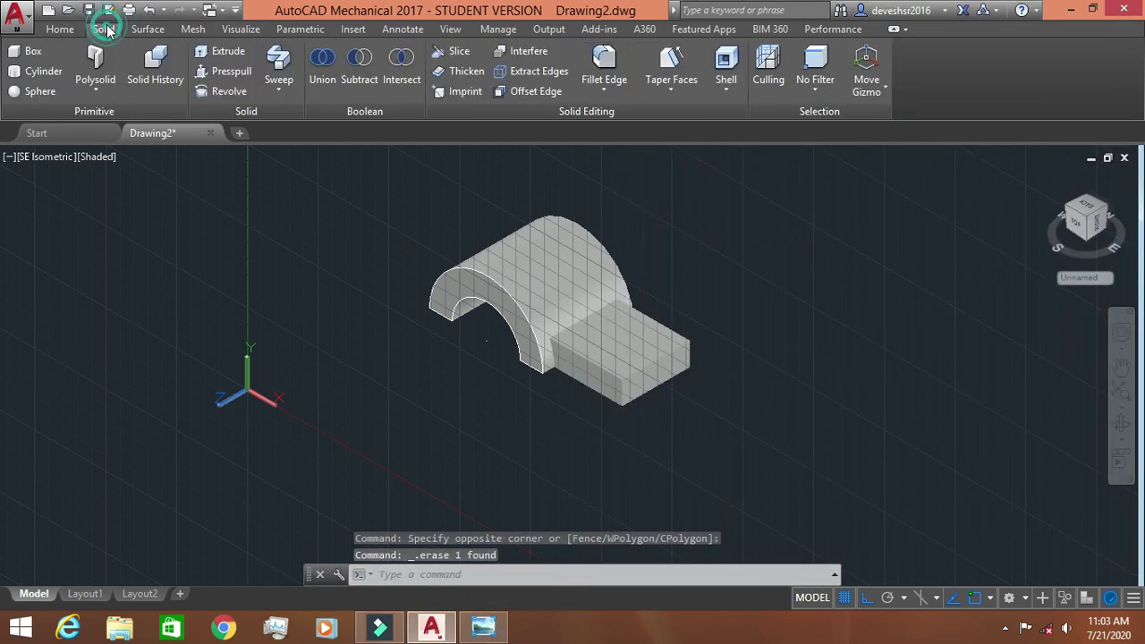
left_click(605, 67)
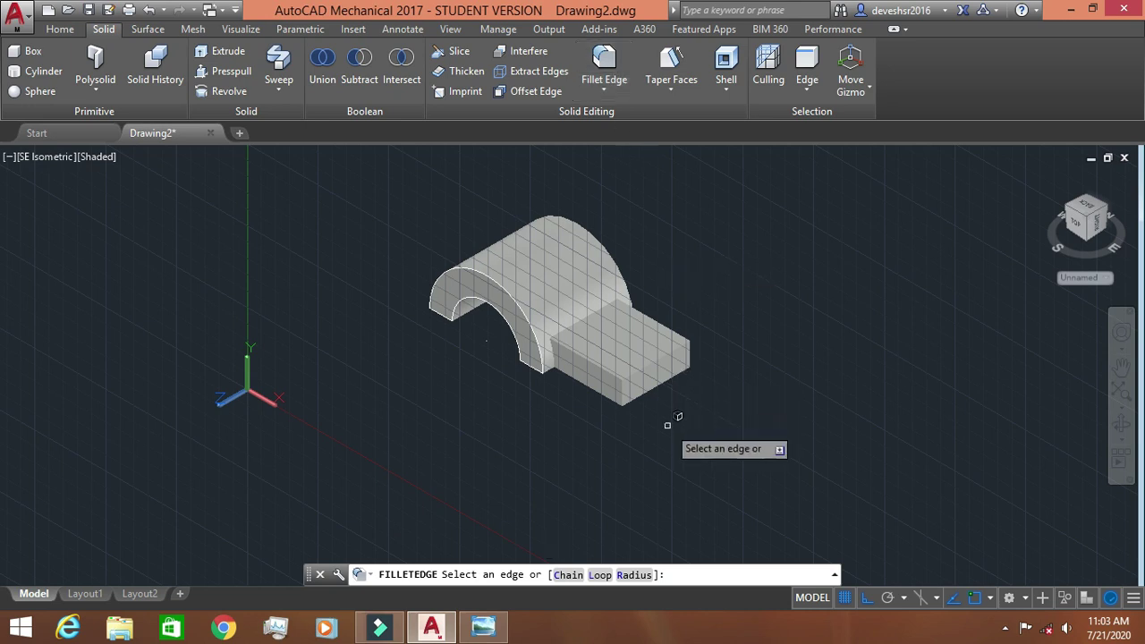
left_click(637, 575)
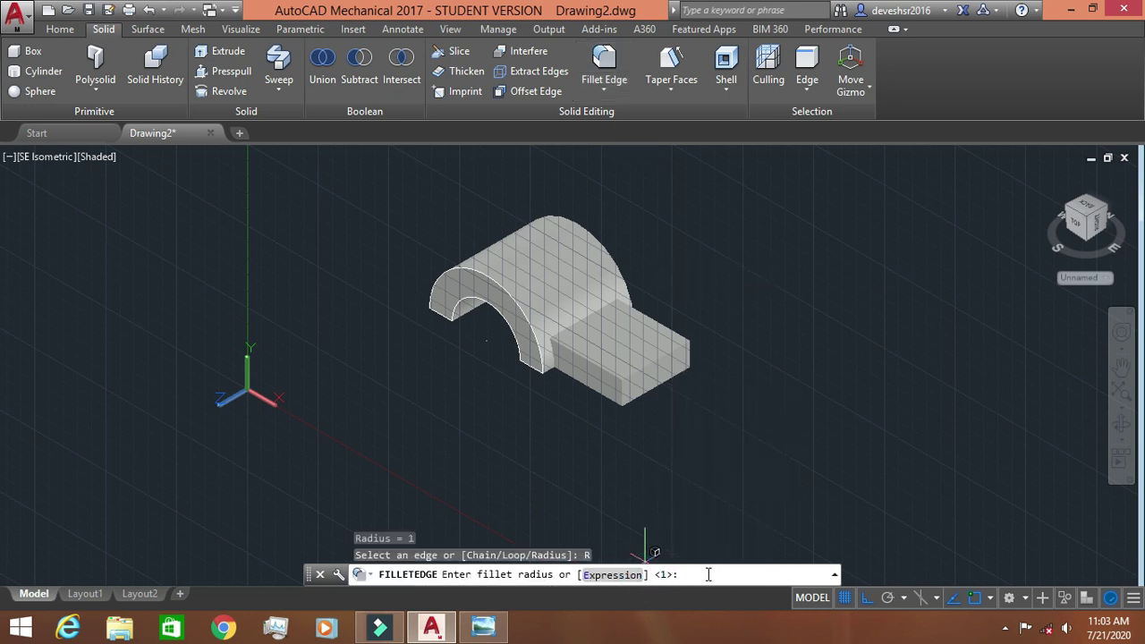
type("24")
key("Return")
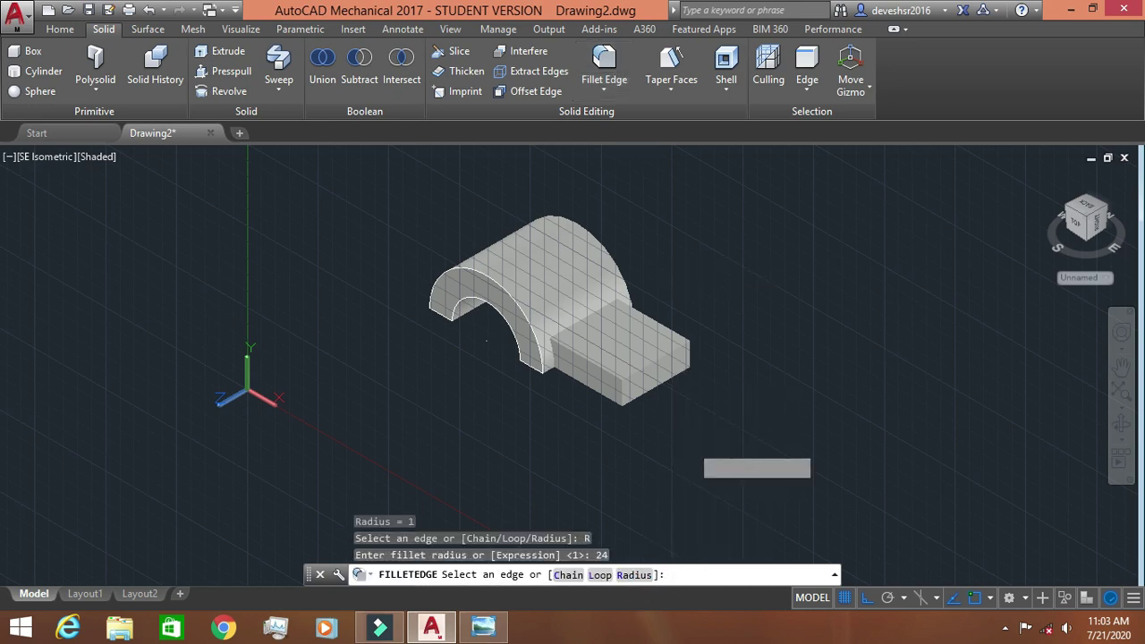
left_click(624, 389)
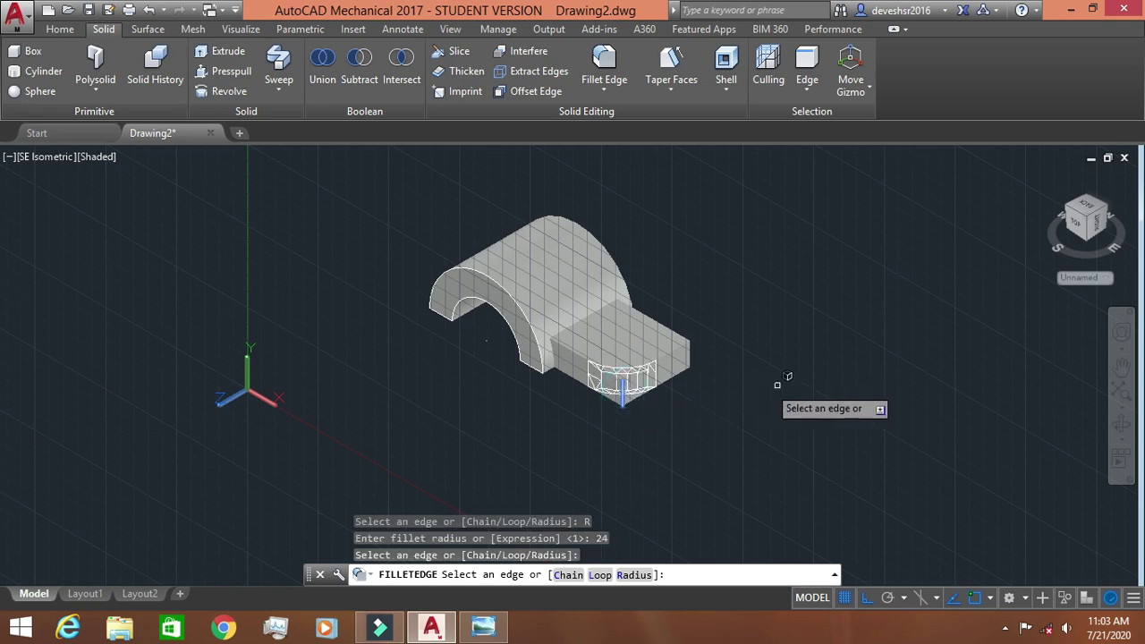
- Orbit to the lug's second outer corner edge, pick it, and apply the radius-24 fillet
middle_click_drag(785, 375, 746, 383)
left_click(1118, 427)
mouse_move(972, 409)
left_mouse_down()
mouse_move(839, 427)
mouse_move(403, 408)
left_mouse_up()
key("Escape")
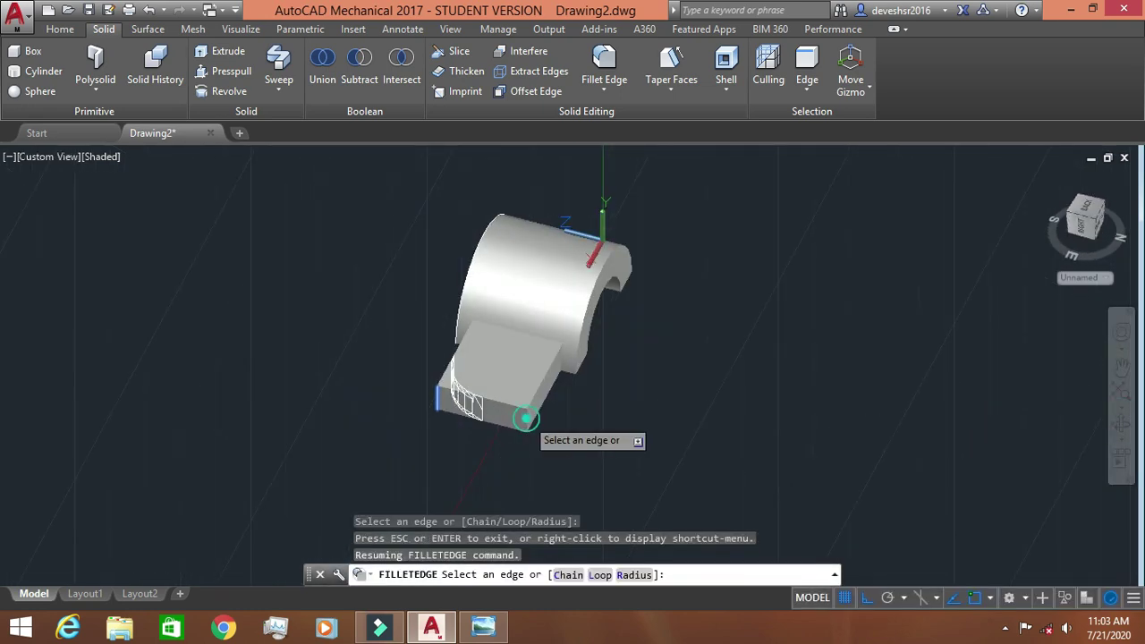
left_click(526, 418)
left_click(1122, 424)
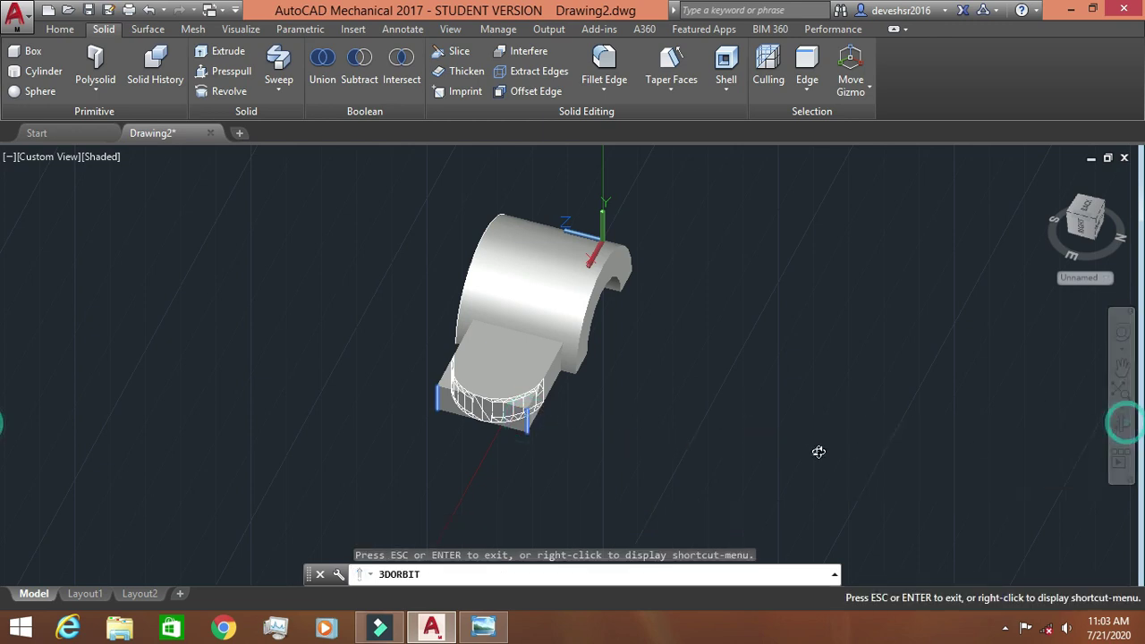
left_click_drag(818, 453, 978, 483)
key("Escape")
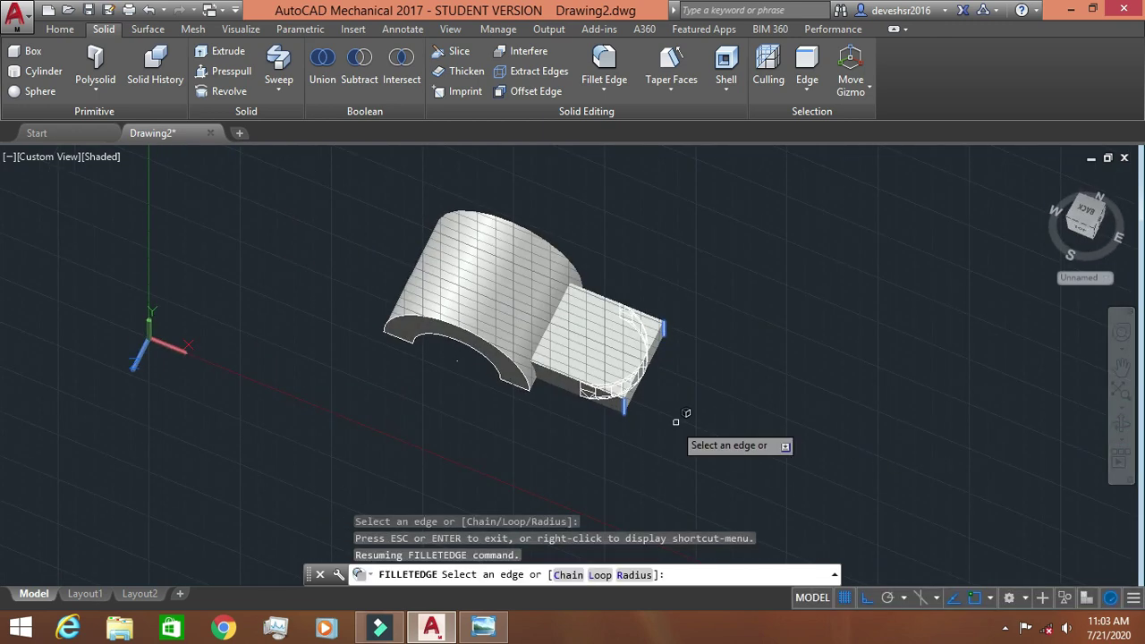
key("Return")
key("Return")
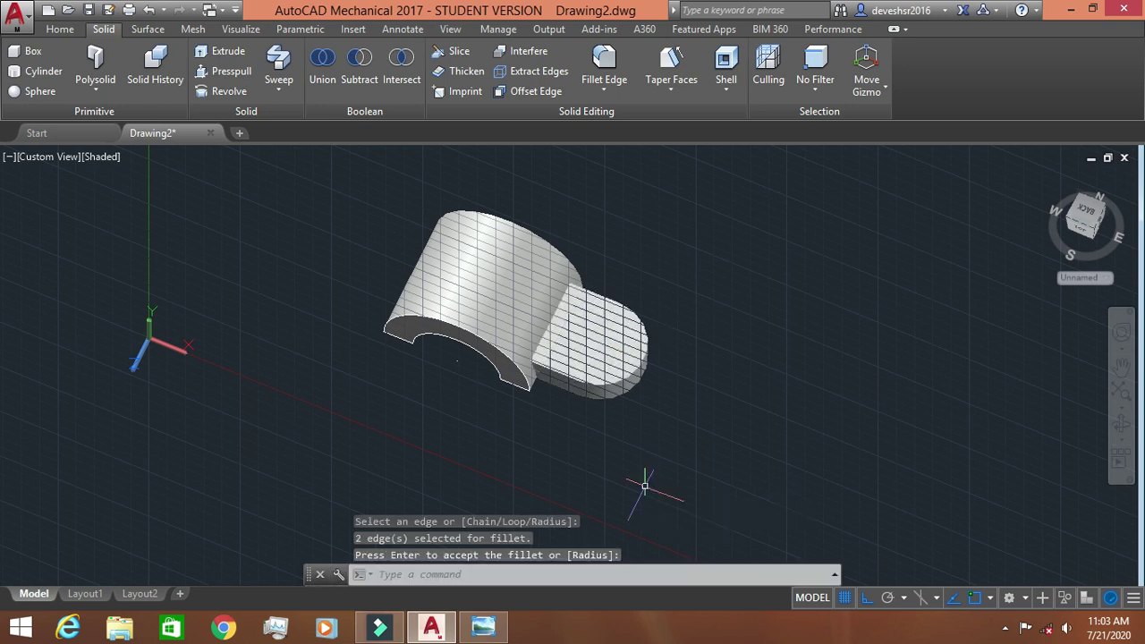
middle_click_drag(592, 284, 631, 289)
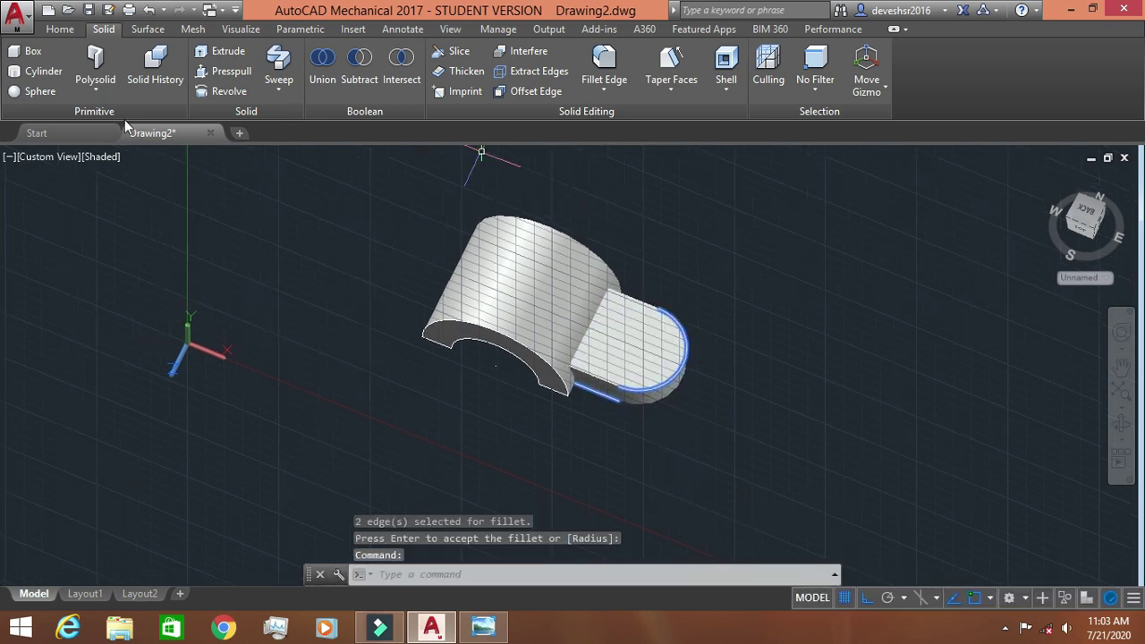
- Set the UCS to the Top preset
left_click(60, 30)
left_click(531, 92)
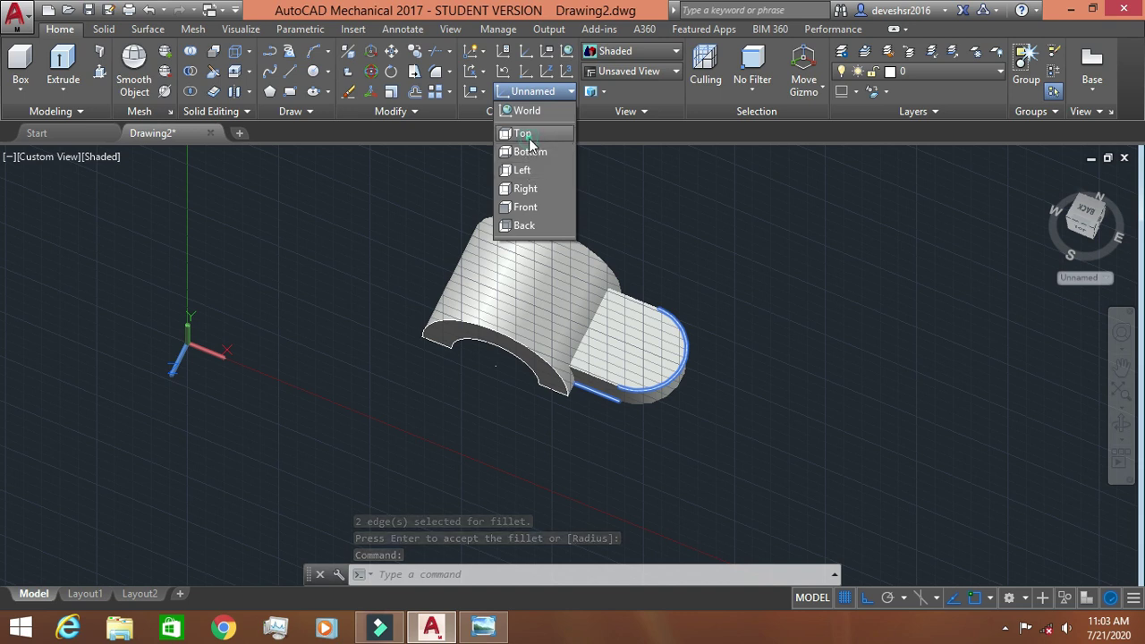
left_click(523, 134)
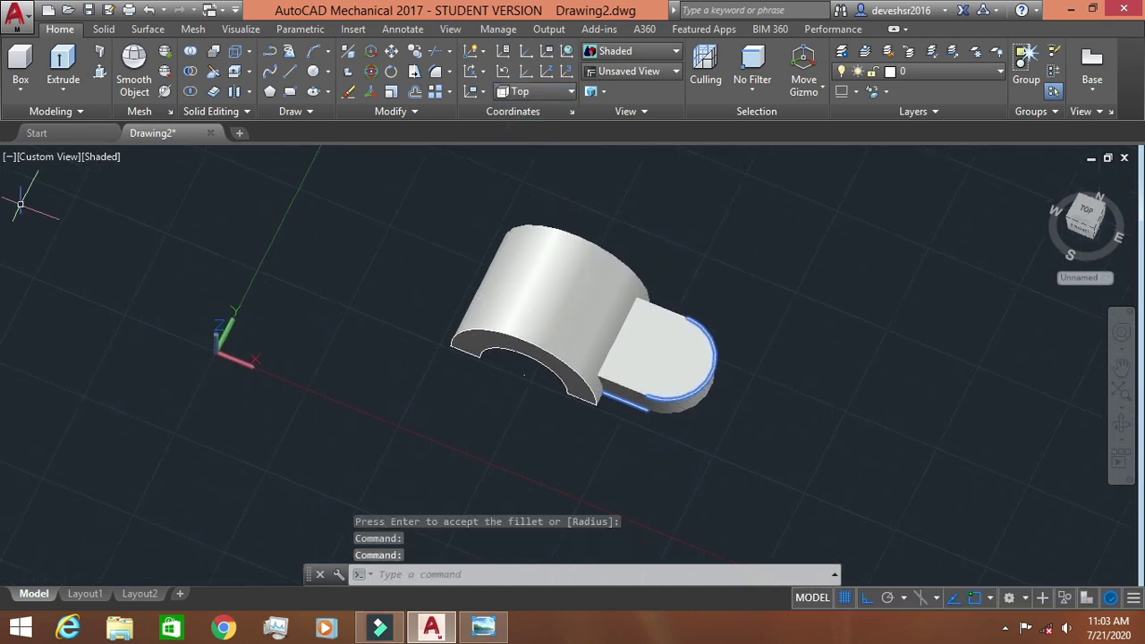
- Switch to the SE Isometric view and compare the bracket against the reference drawing
left_click(27, 161)
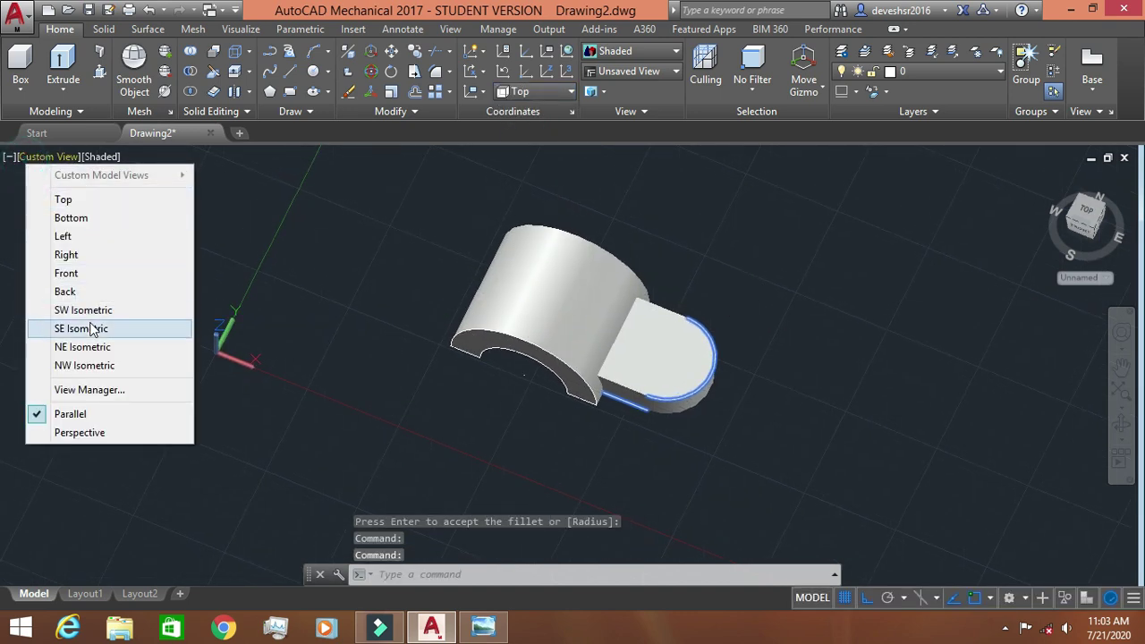
left_click(91, 327)
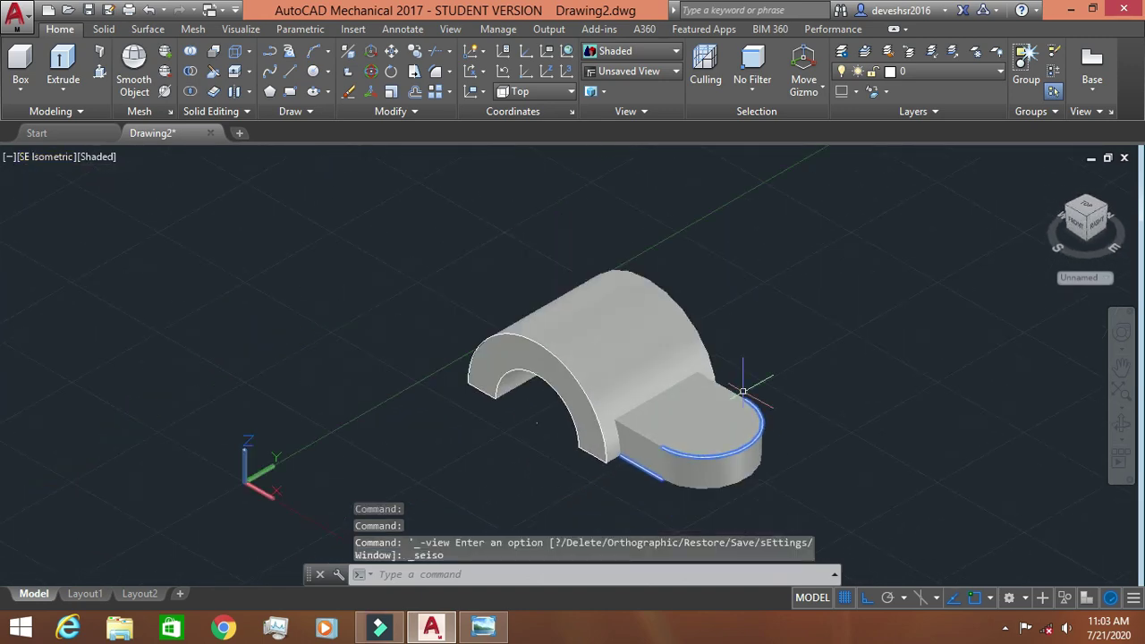
left_click(483, 627)
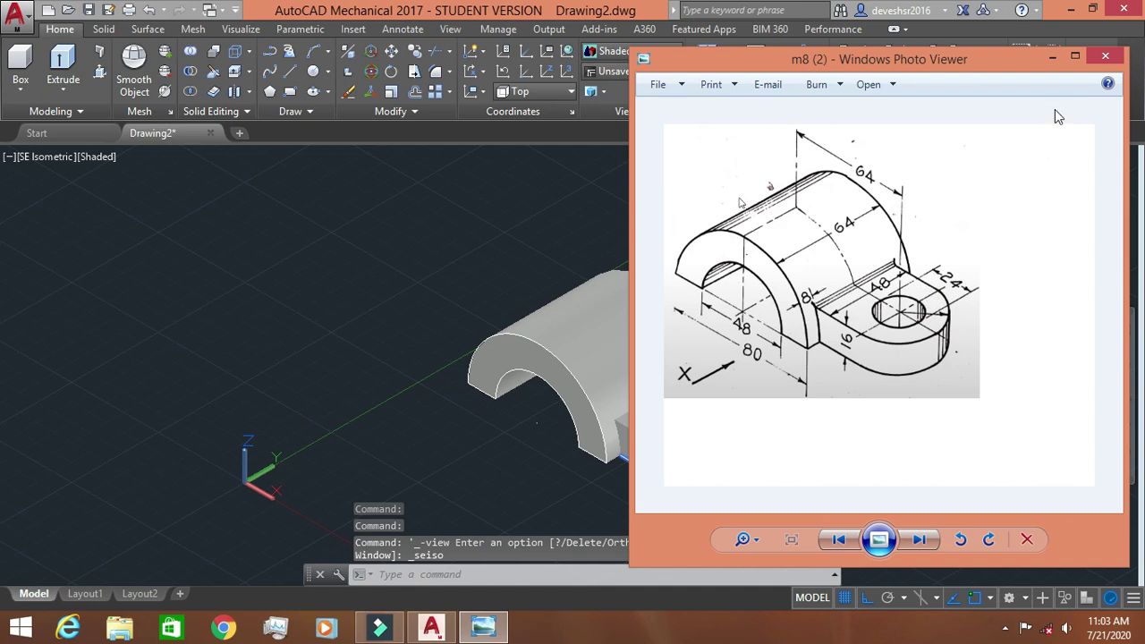
left_click(1053, 57)
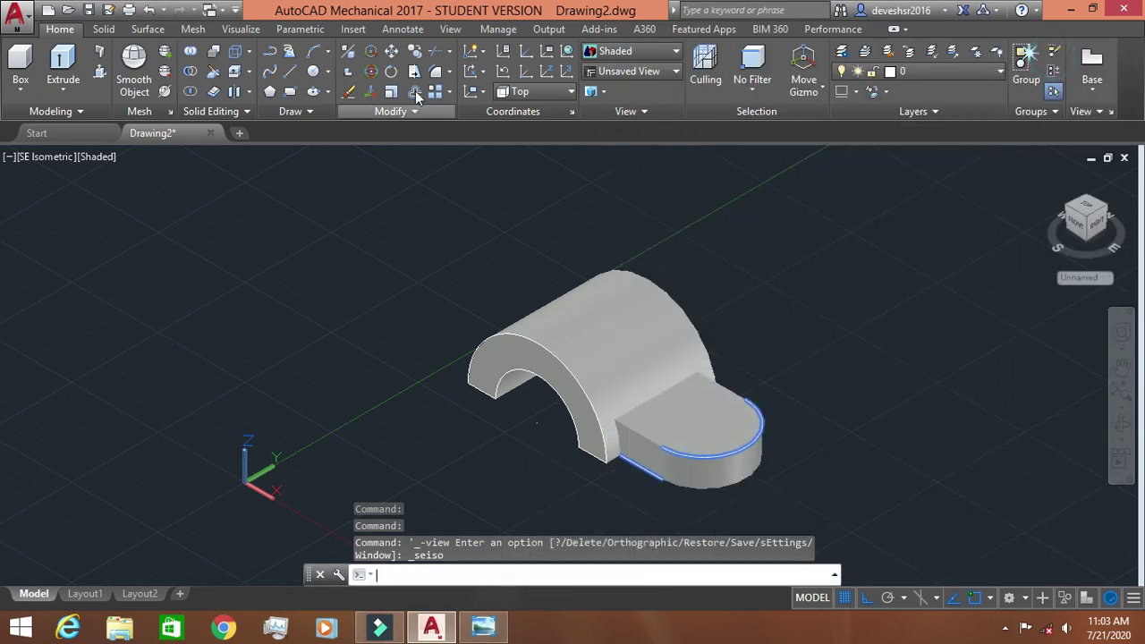
left_click(320, 73)
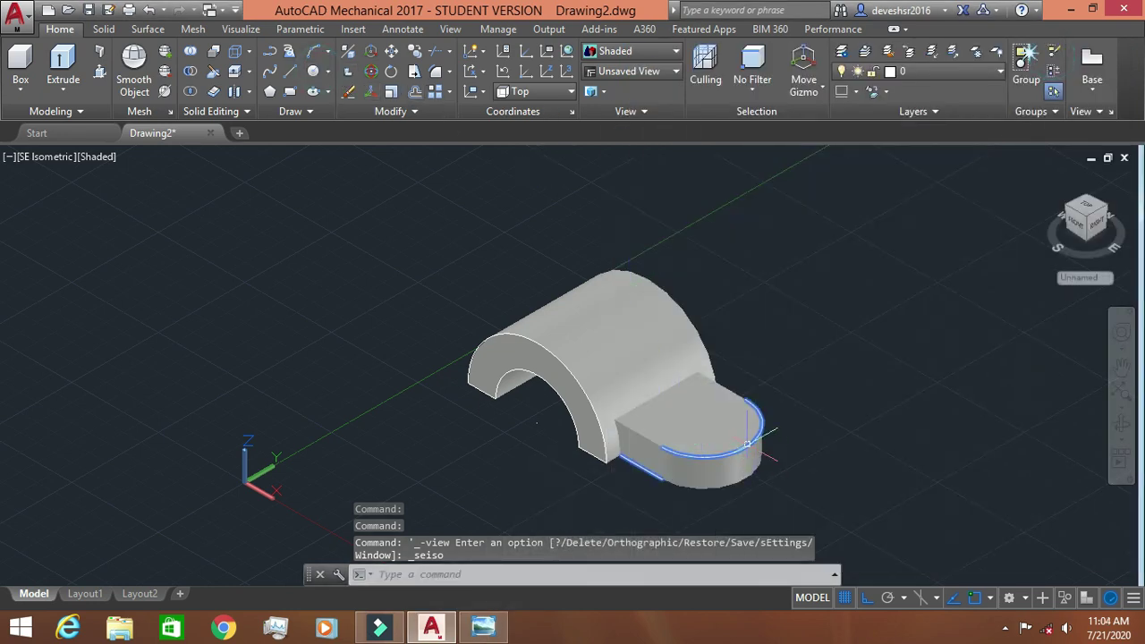
- Draw a radius-12 circle centred on the lug's rounded end
left_click(315, 73)
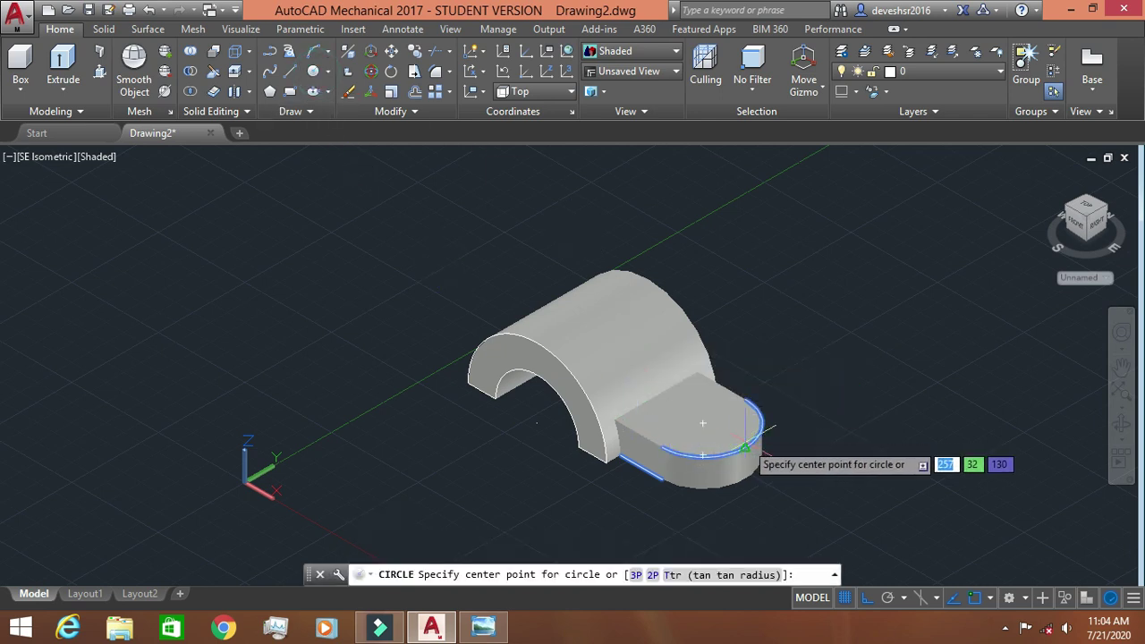
left_click(703, 423)
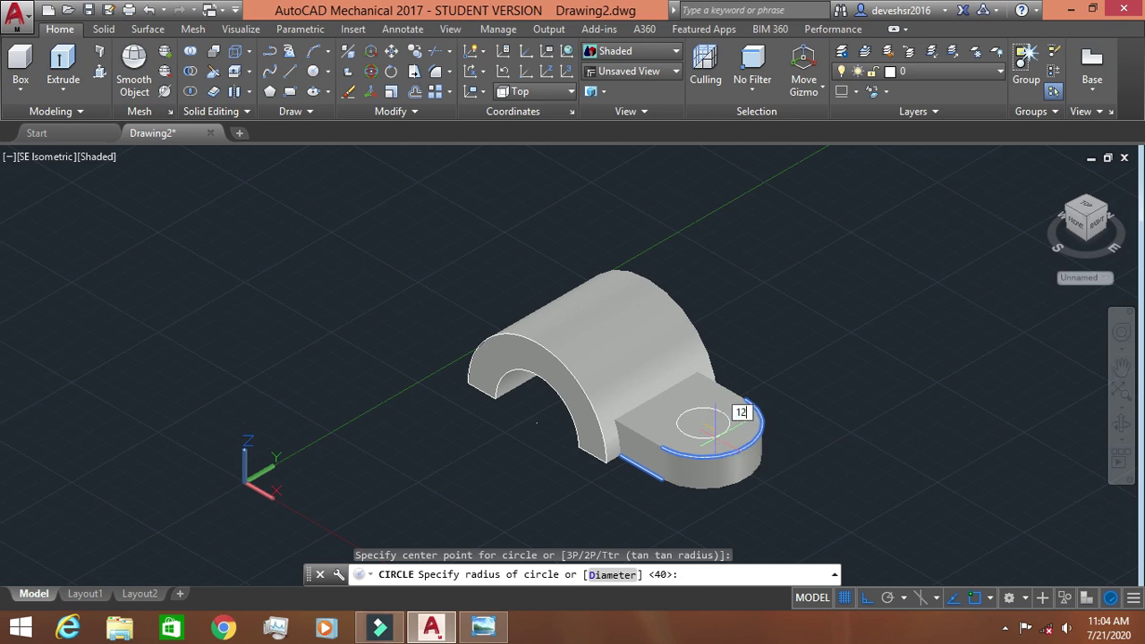
key("Return")
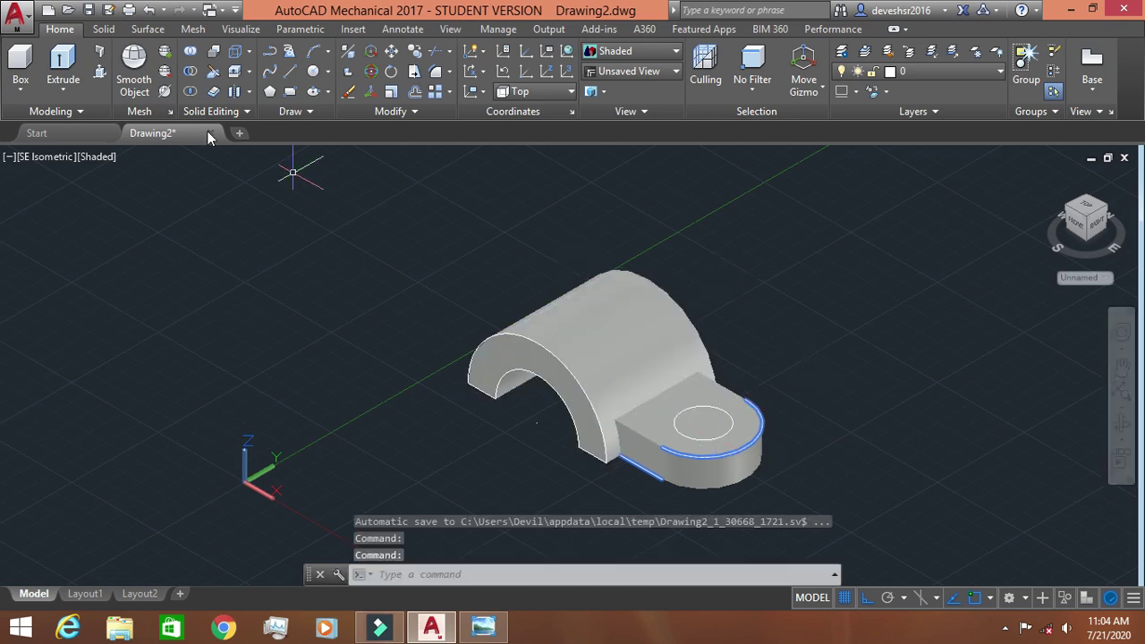
- Press-pull the circle down through the lug to cut the through-hole
left_click(100, 51)
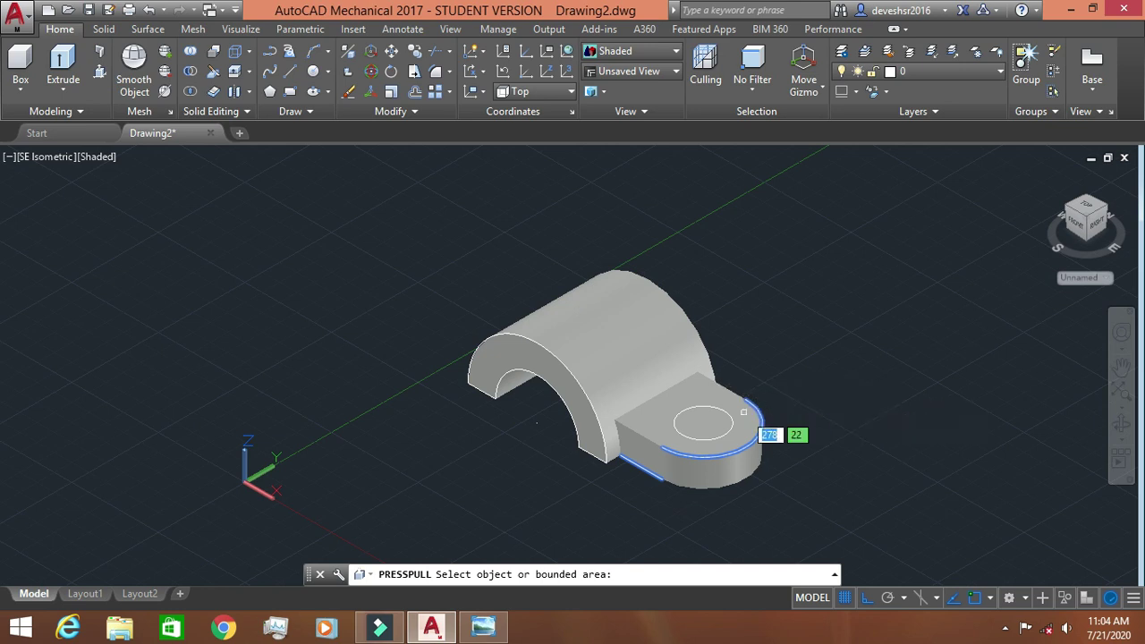
left_click(689, 434)
left_click(674, 501)
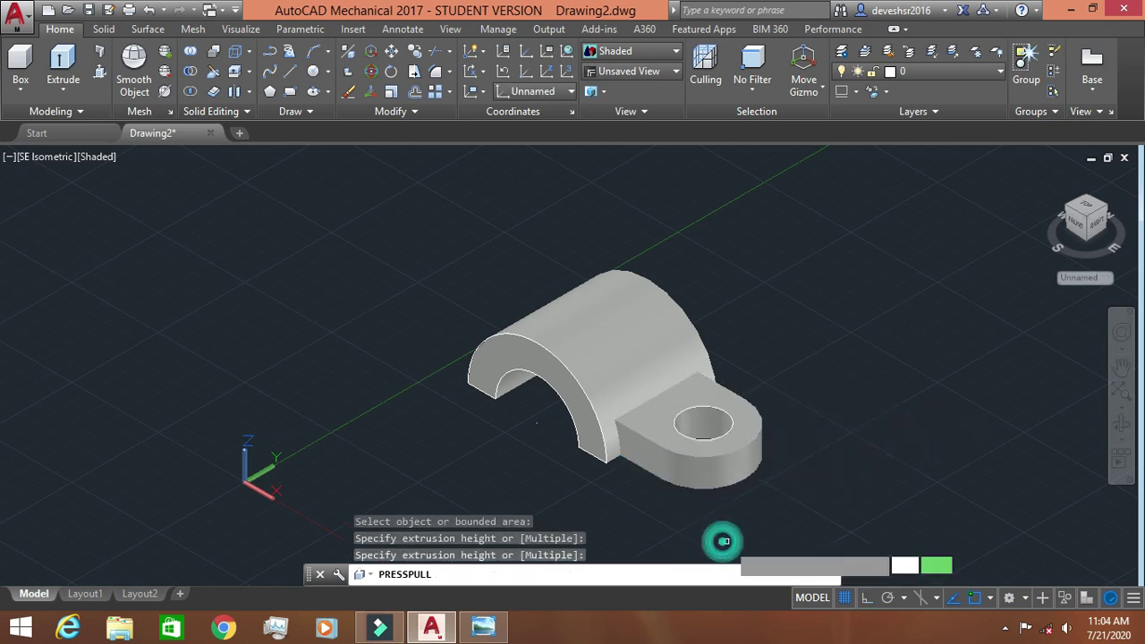
key("Return")
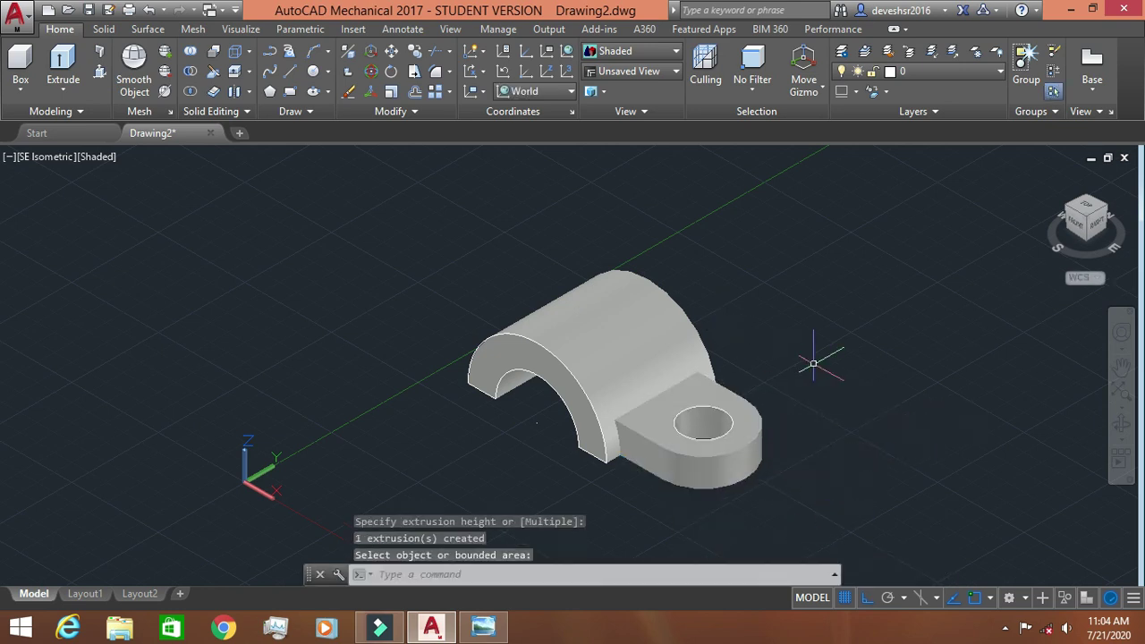
- Union all the solids into a single bracket solid
type("union")
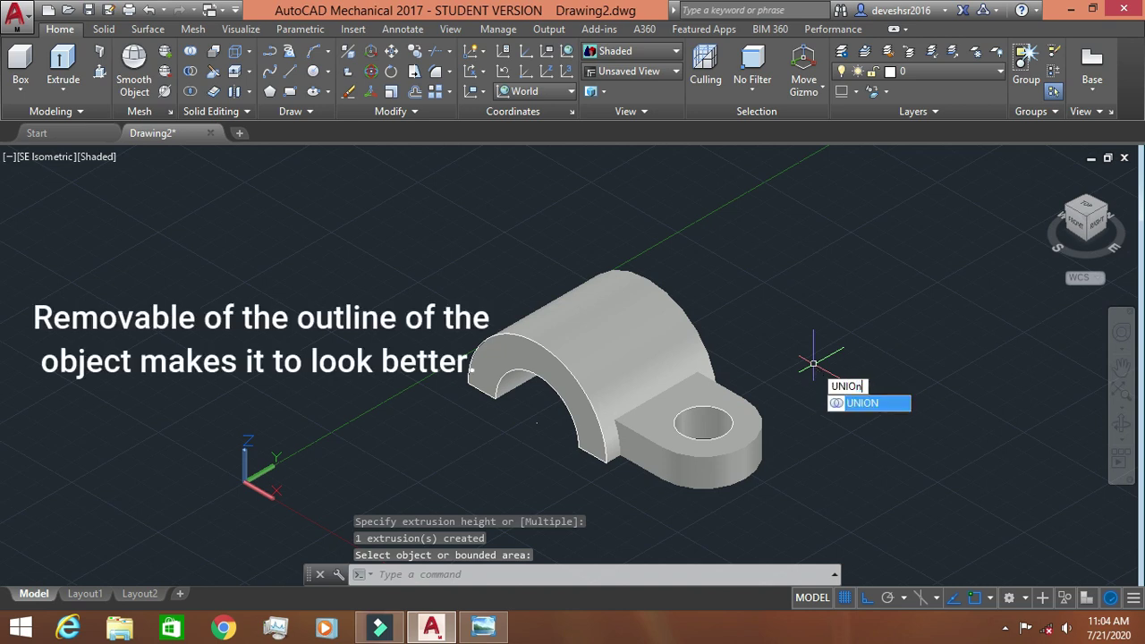
key("Return")
mouse_move(813, 307)
left_mouse_down()
mouse_move(608, 168)
mouse_move(762, 515)
left_mouse_up()
key("Return")
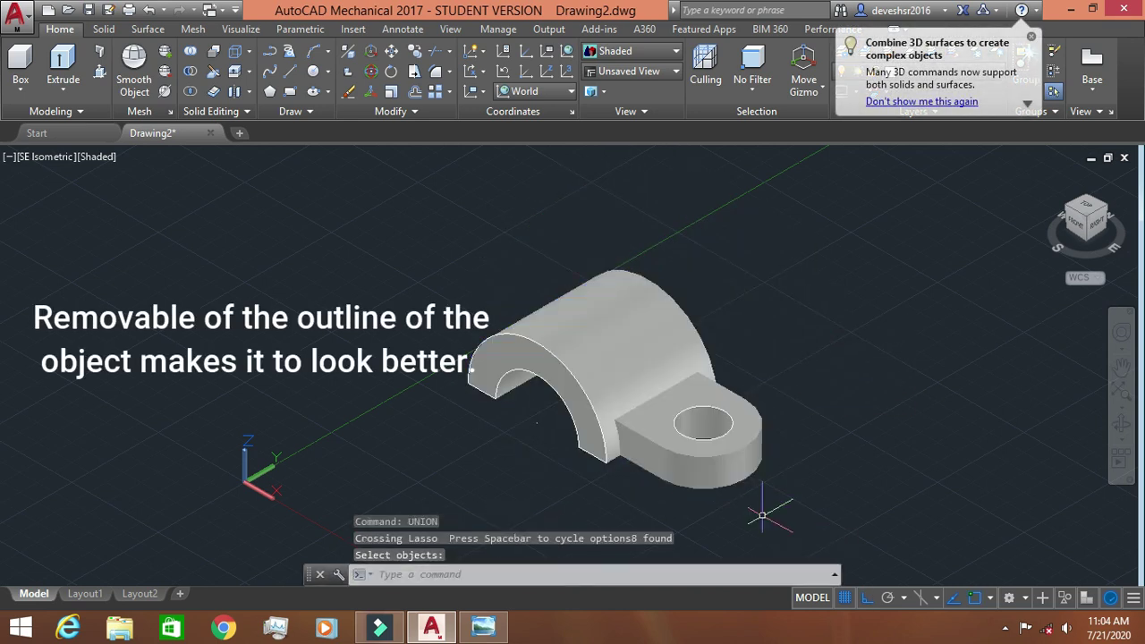
- Move the solid aside, erase the six leftover outline curves, and move it back
left_click(727, 484)
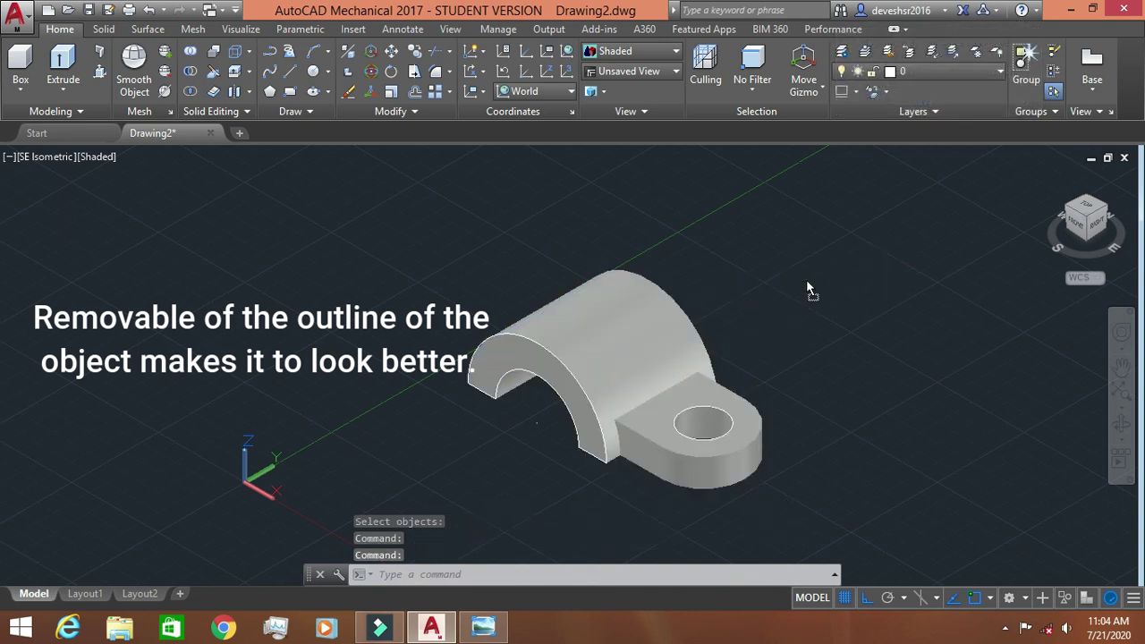
left_click_drag(633, 374, 817, 284)
mouse_move(716, 367)
left_mouse_down()
mouse_move(559, 307)
mouse_move(823, 506)
left_mouse_up()
key("Delete")
left_click(808, 336)
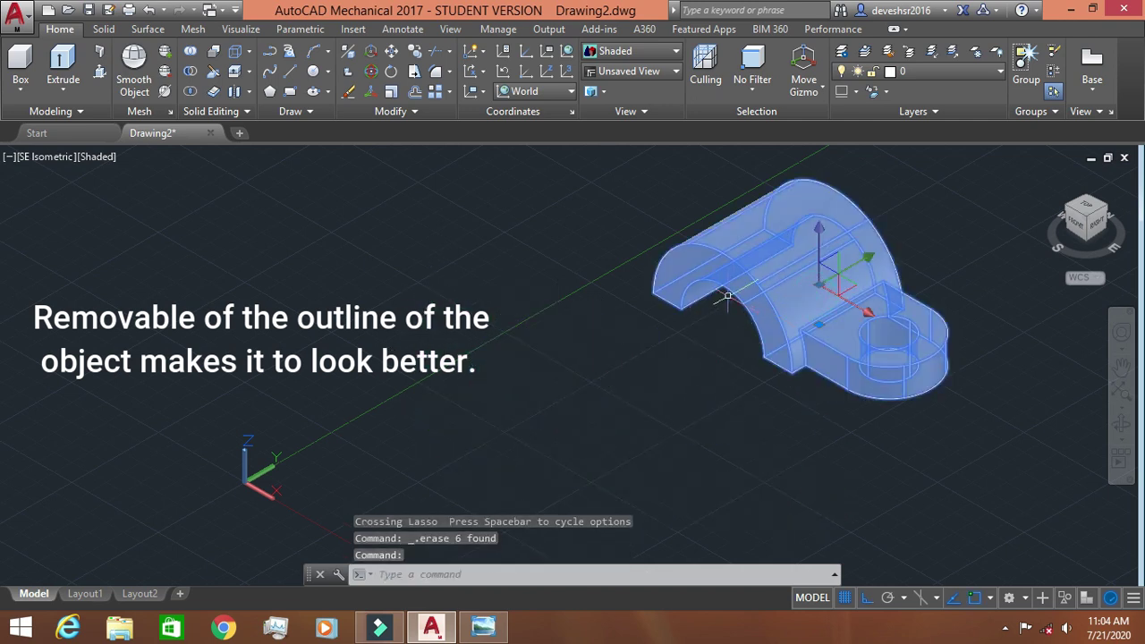
left_click_drag(659, 353, 518, 451)
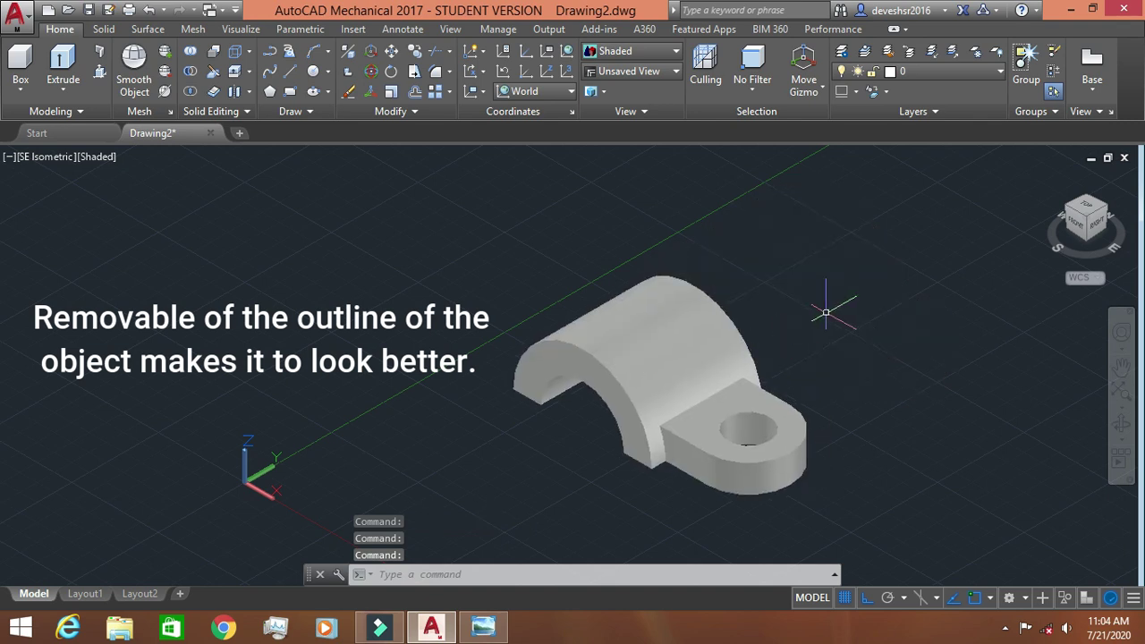
- Compare the merged bracket against the reference drawing
left_click(483, 629)
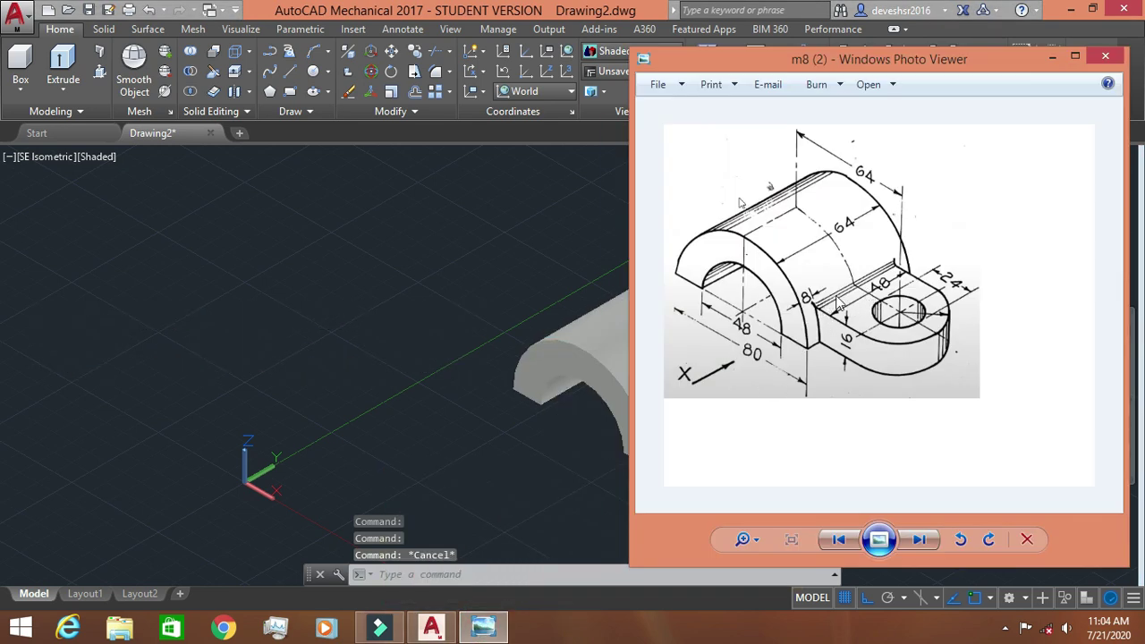
left_click(1053, 59)
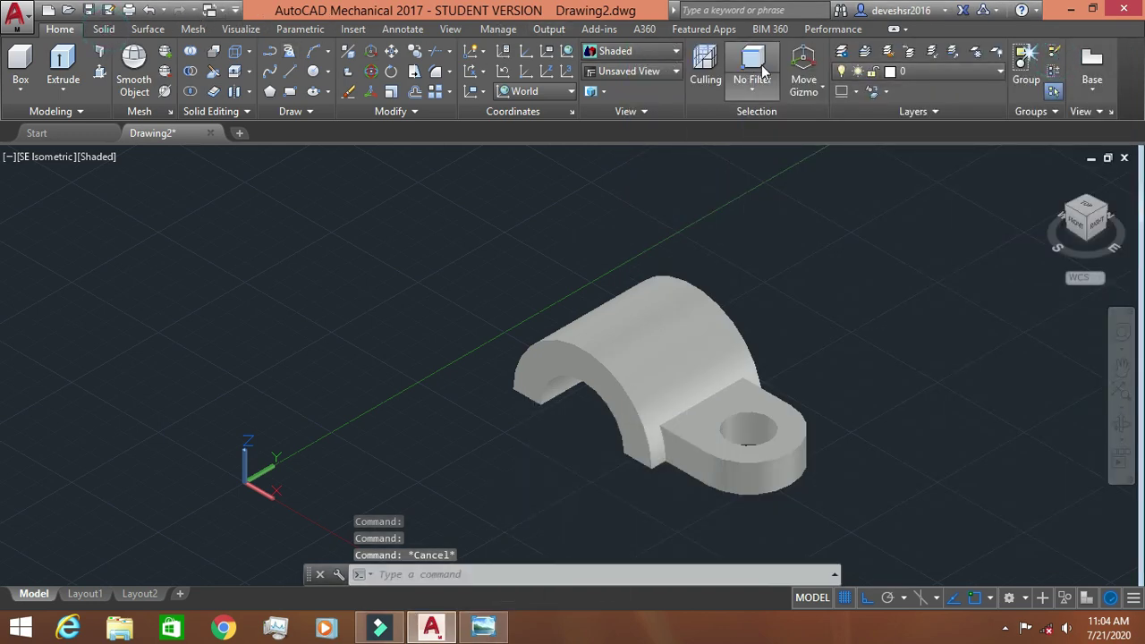
left_click(101, 29)
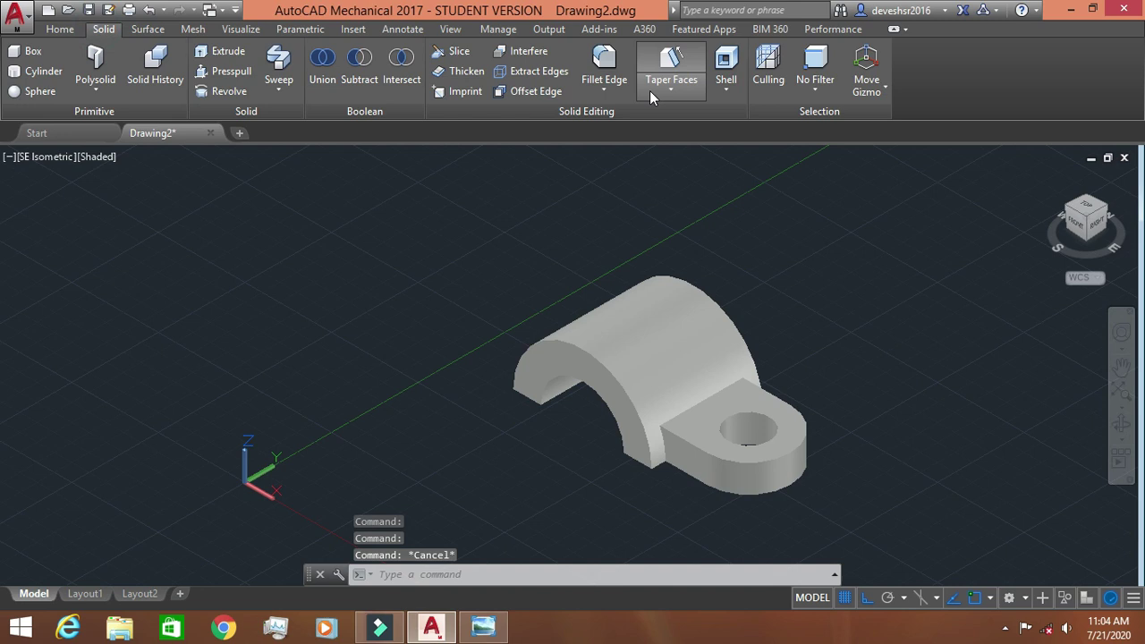
- Start a radius-1 fillet on the edge where the lug meets the body
left_click(604, 63)
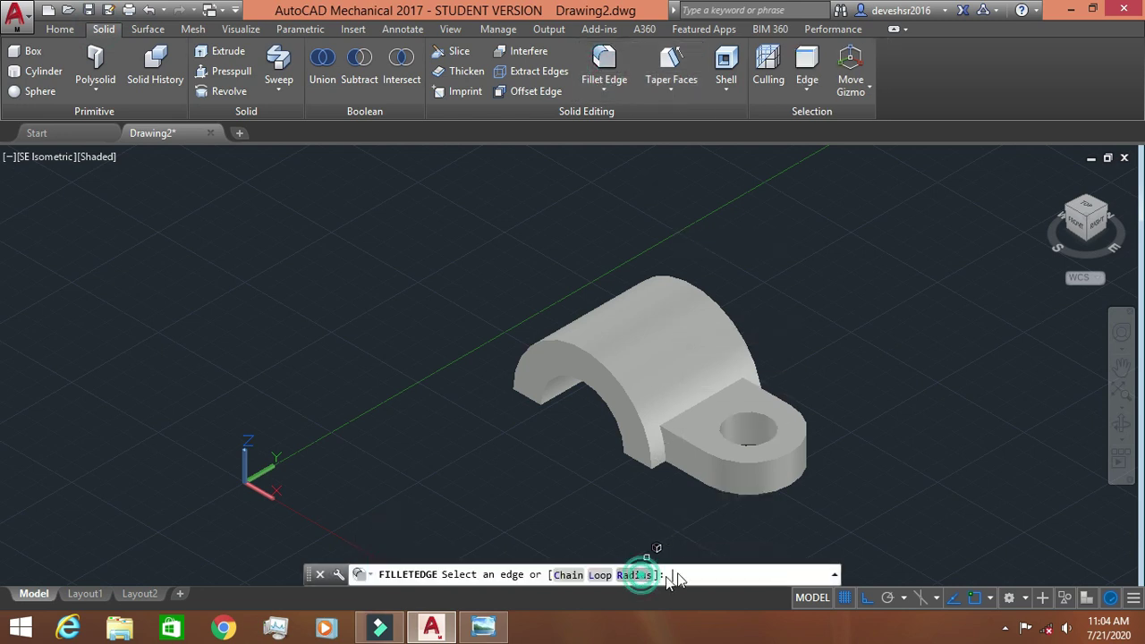
left_click(637, 576)
type("1")
key("Return")
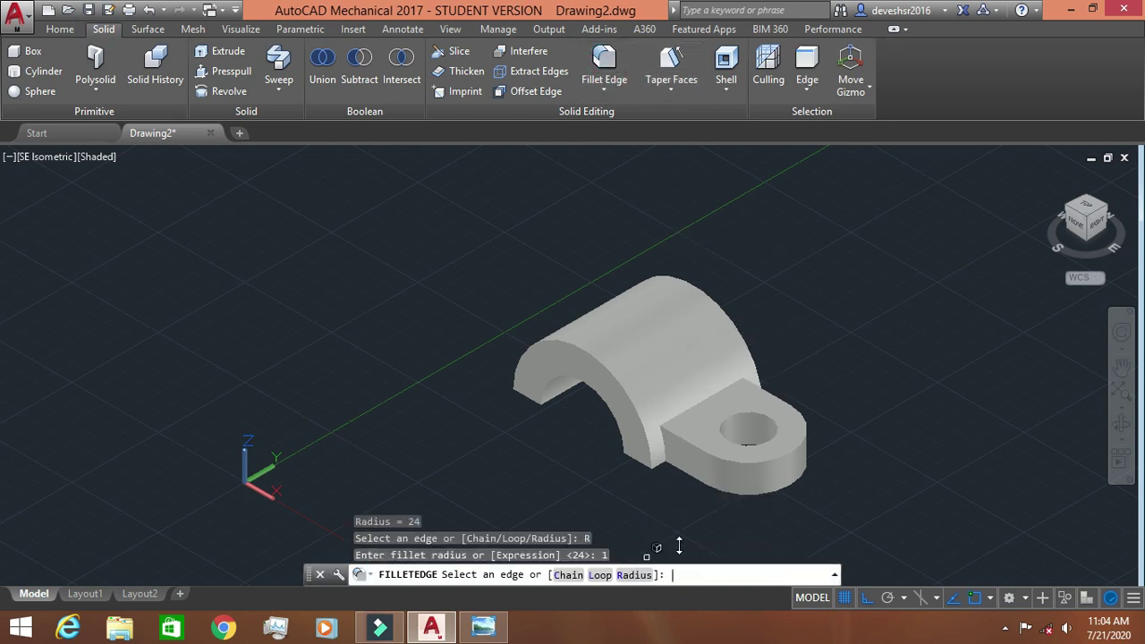
left_click(680, 410)
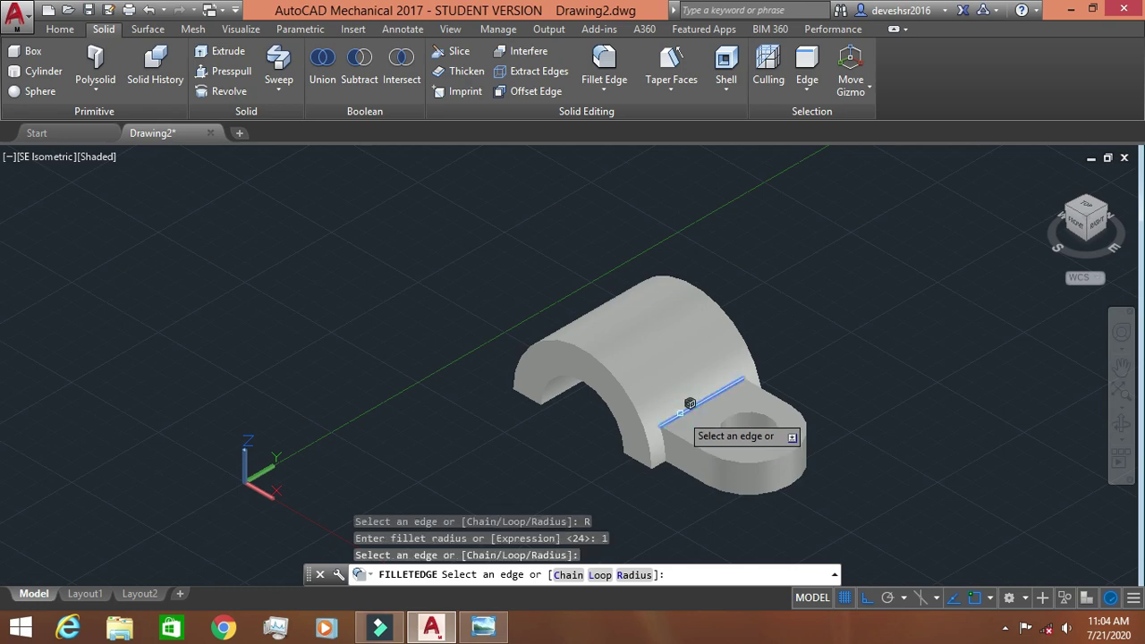
left_click(689, 403)
- Cancel the fillet and orbit the model to view it from behind
scroll(689, 403, "up", 3)
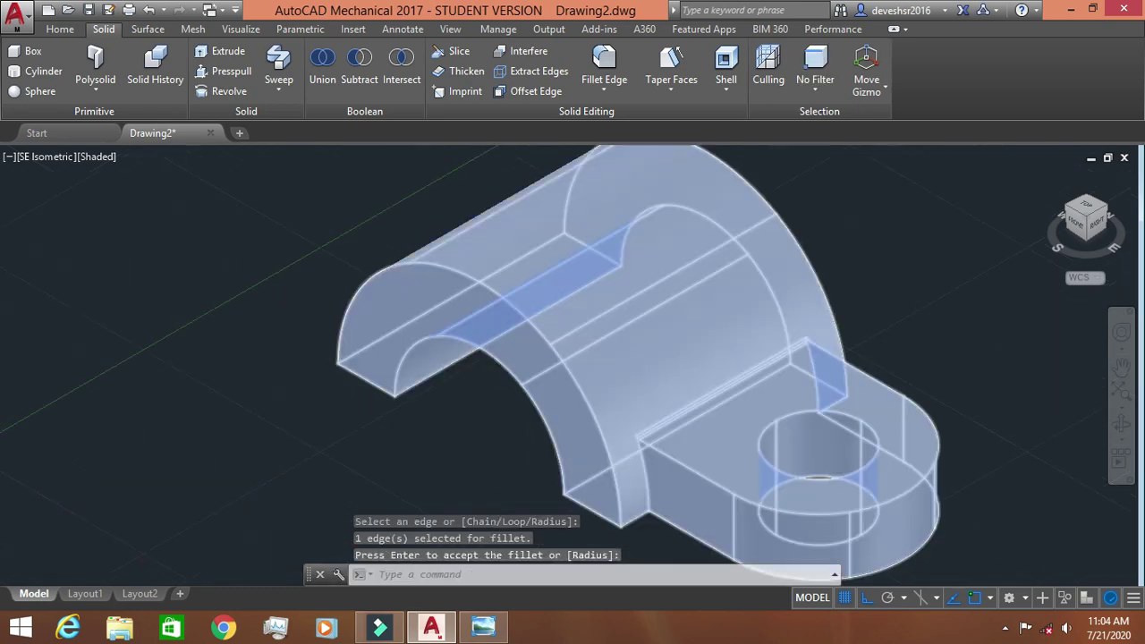
scroll(683, 428, "up", 5)
scroll(578, 407, "down", 5)
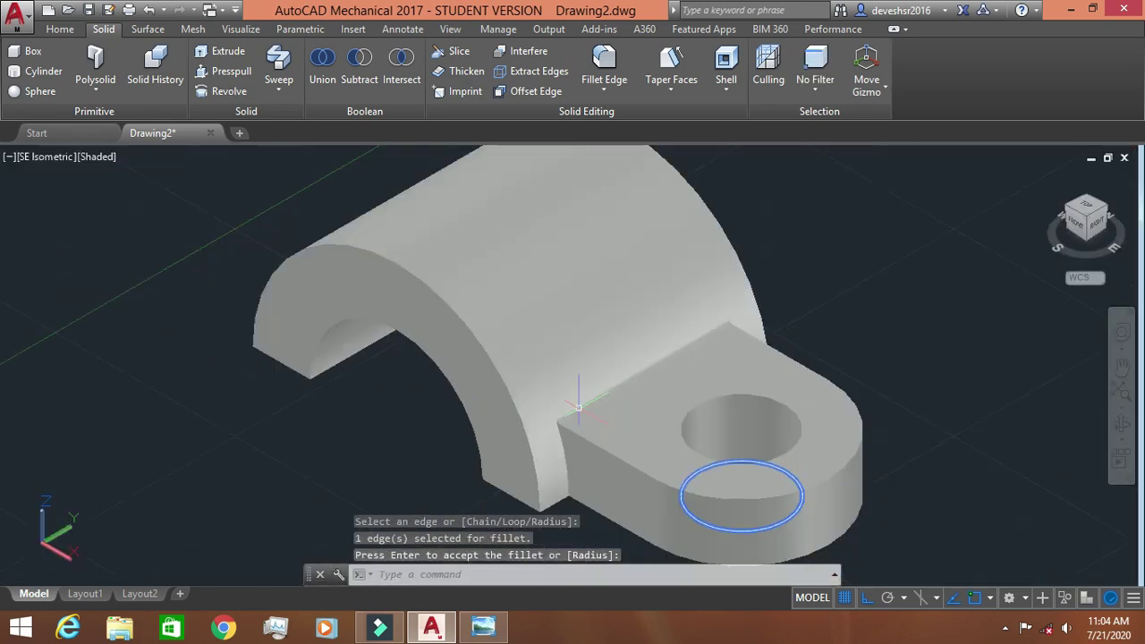
key("Escape")
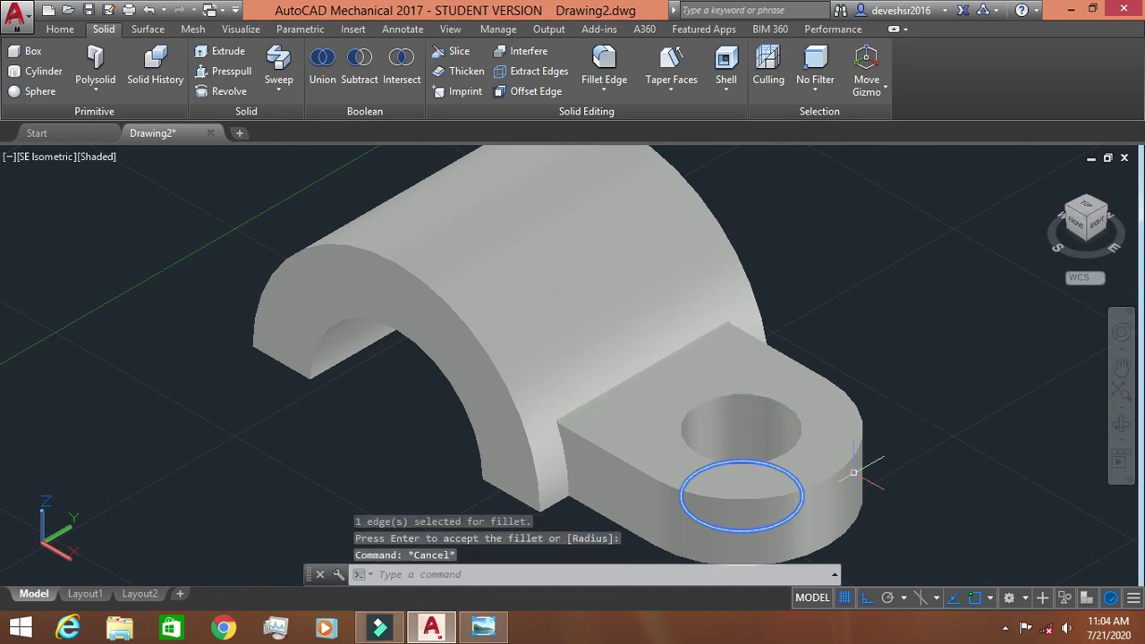
key("Escape")
mouse_move(759, 492)
middle_mouse_down("shift")
mouse_move(671, 340)
mouse_move(634, 248)
mouse_move(555, 185)
mouse_move(461, 171)
mouse_move(426, 295)
mouse_move(510, 434)
mouse_move(614, 437)
mouse_move(596, 353)
mouse_move(806, 346)
middle_mouse_up("shift")
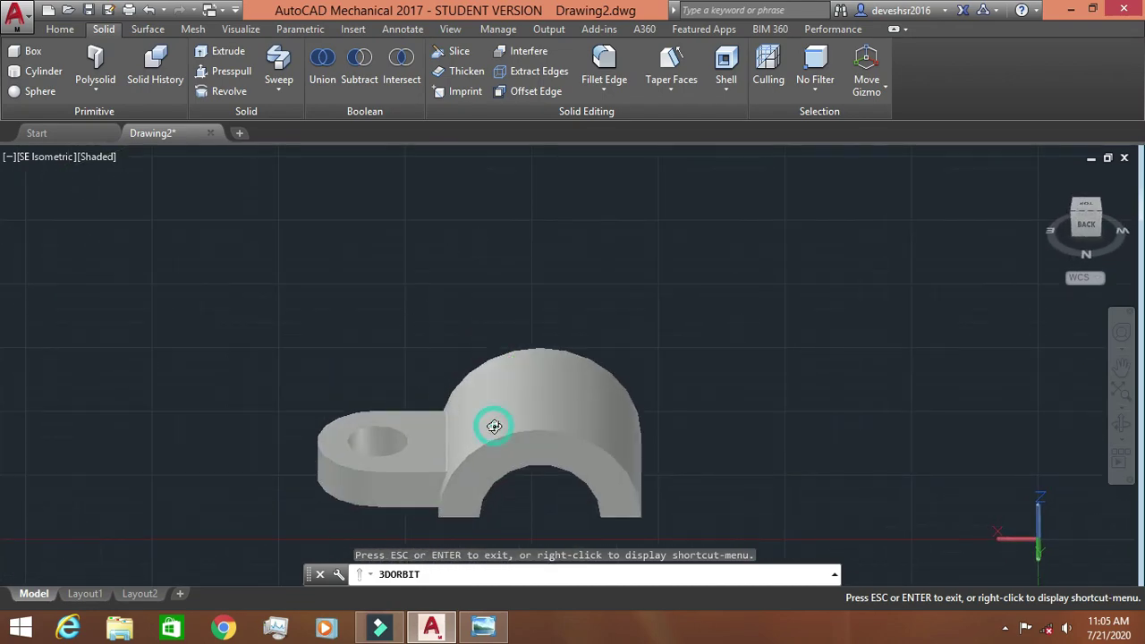
- Set the bracket solid's colour to Blue in its Properties
left_click(504, 402)
right_click(503, 403)
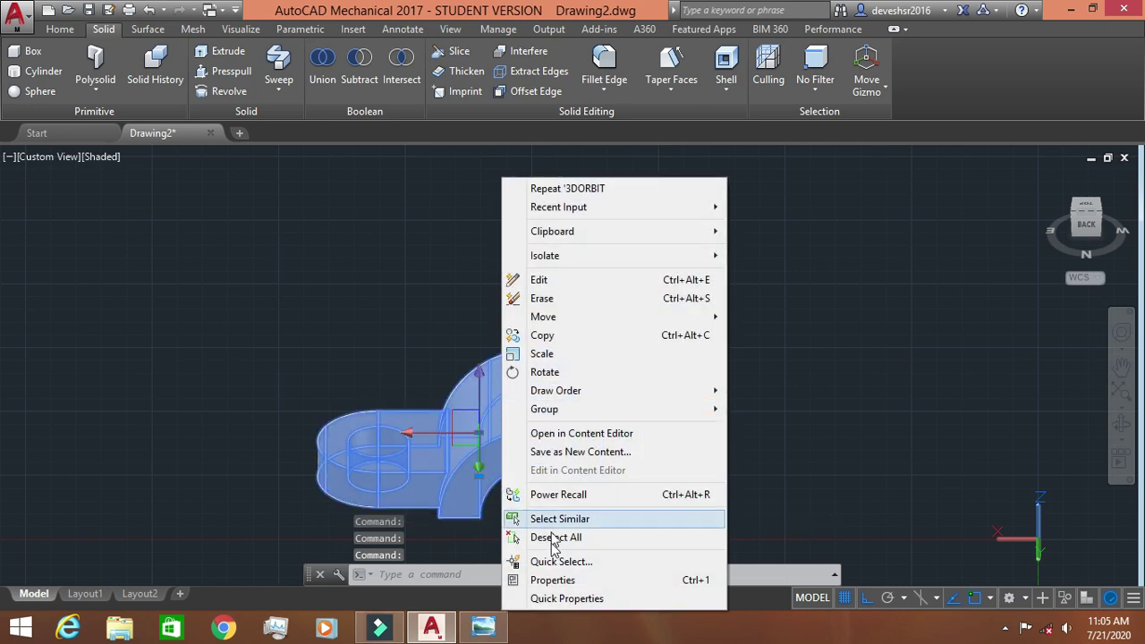
left_click(550, 580)
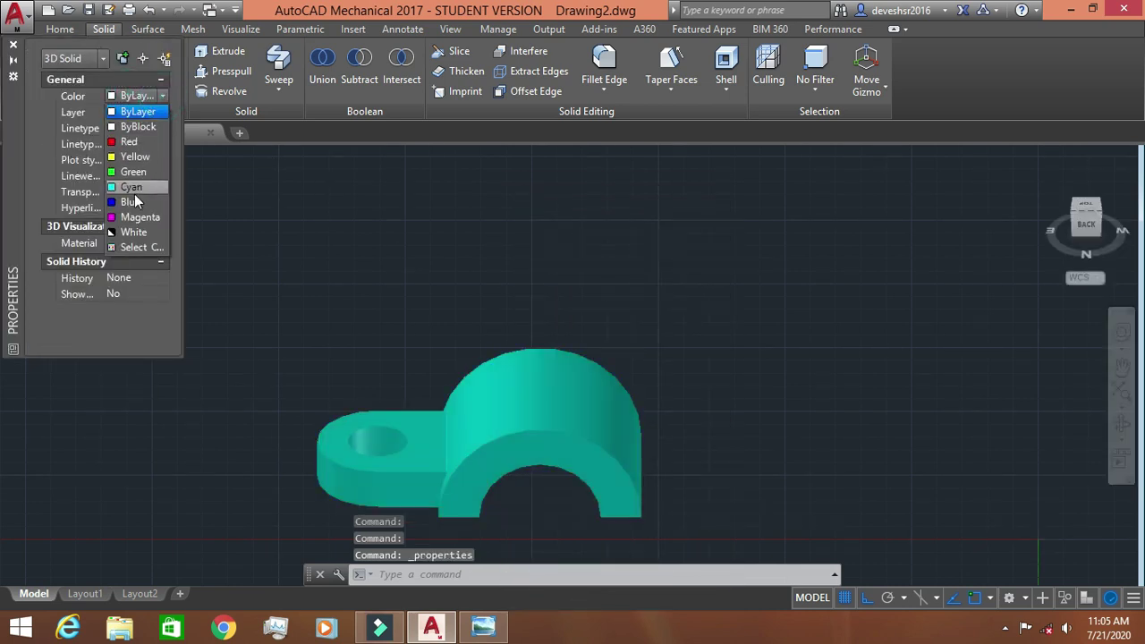
left_click(134, 187)
left_click(13, 45)
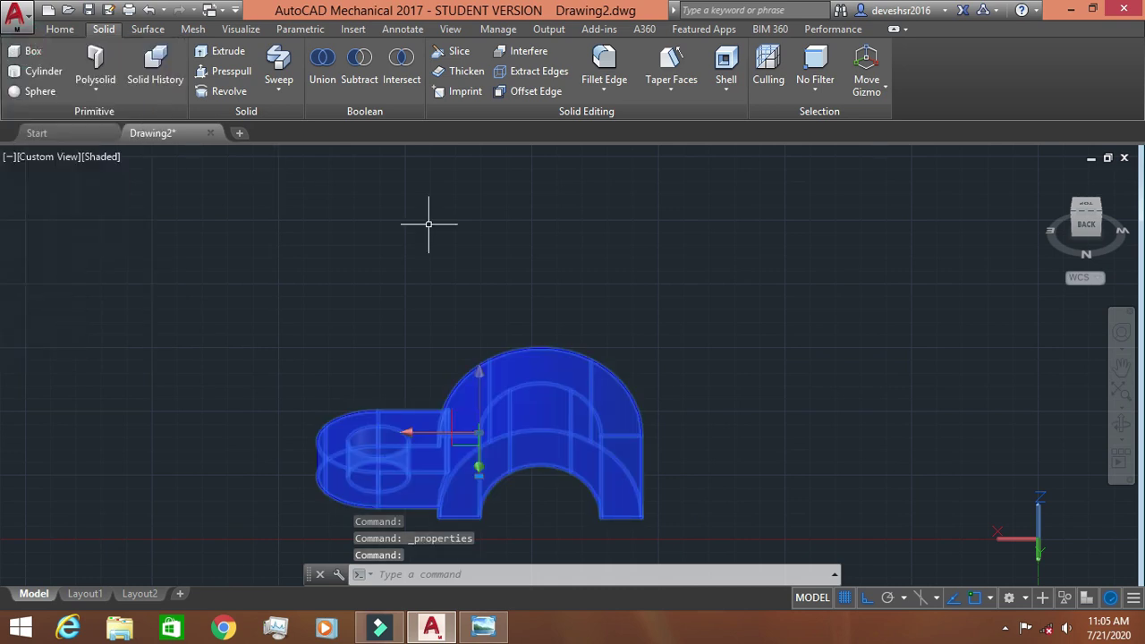
key("Escape")
- Return to the SE Isometric view and compare the blue bracket with the reference drawing
left_click(1121, 425)
mouse_move(754, 361)
left_mouse_down()
mouse_move(729, 498)
mouse_move(369, 295)
mouse_move(274, 263)
mouse_move(227, 296)
mouse_move(189, 384)
mouse_move(473, 505)
mouse_move(457, 391)
mouse_move(389, 382)
mouse_move(358, 346)
mouse_move(382, 322)
mouse_move(391, 340)
left_mouse_up()
left_click(59, 158)
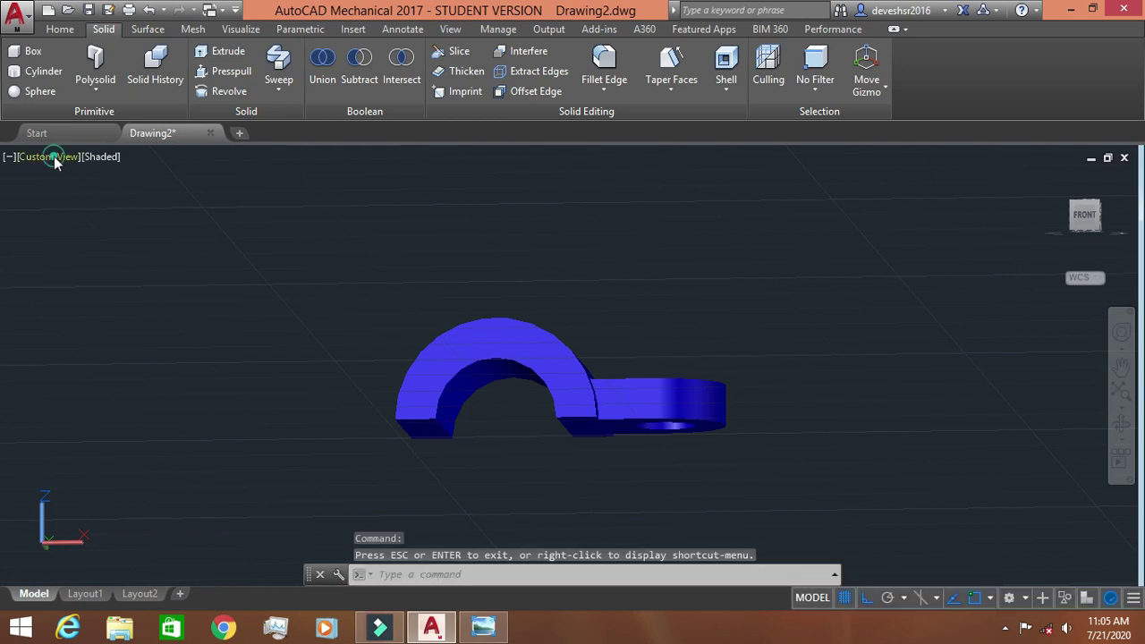
left_click(101, 329)
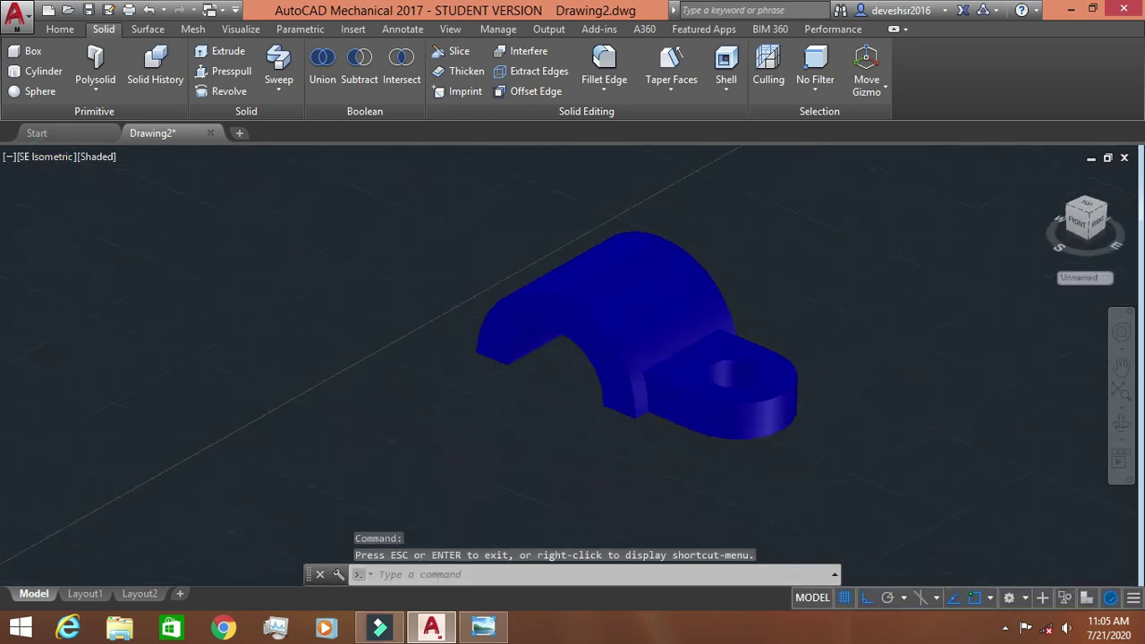
scroll(799, 299, "up", 2)
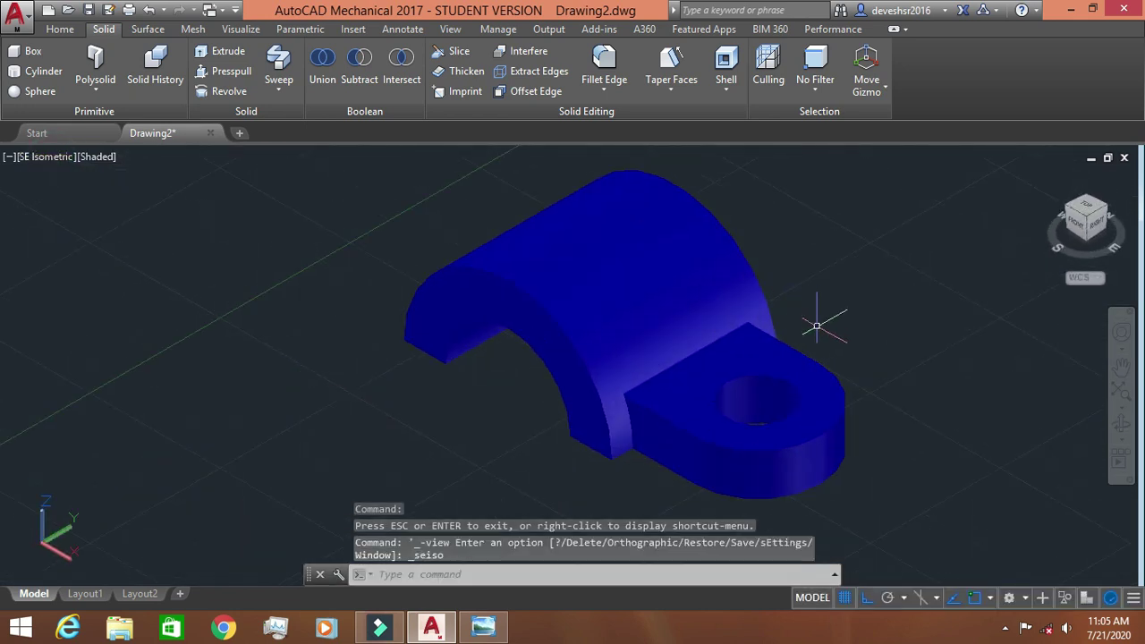
left_click(483, 629)
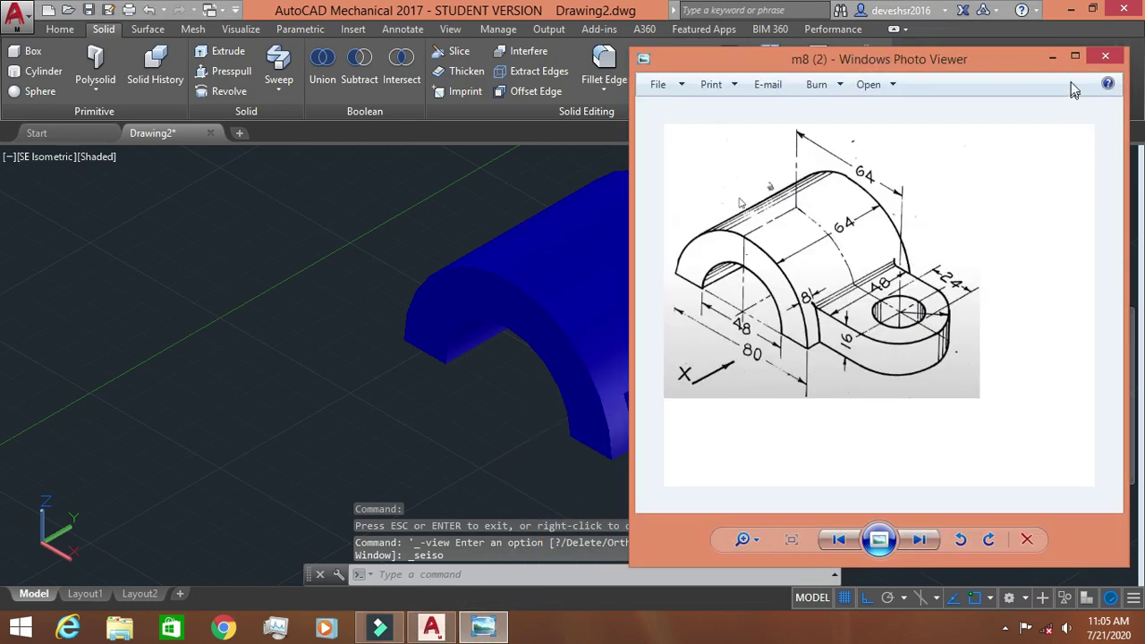
left_click(1051, 59)
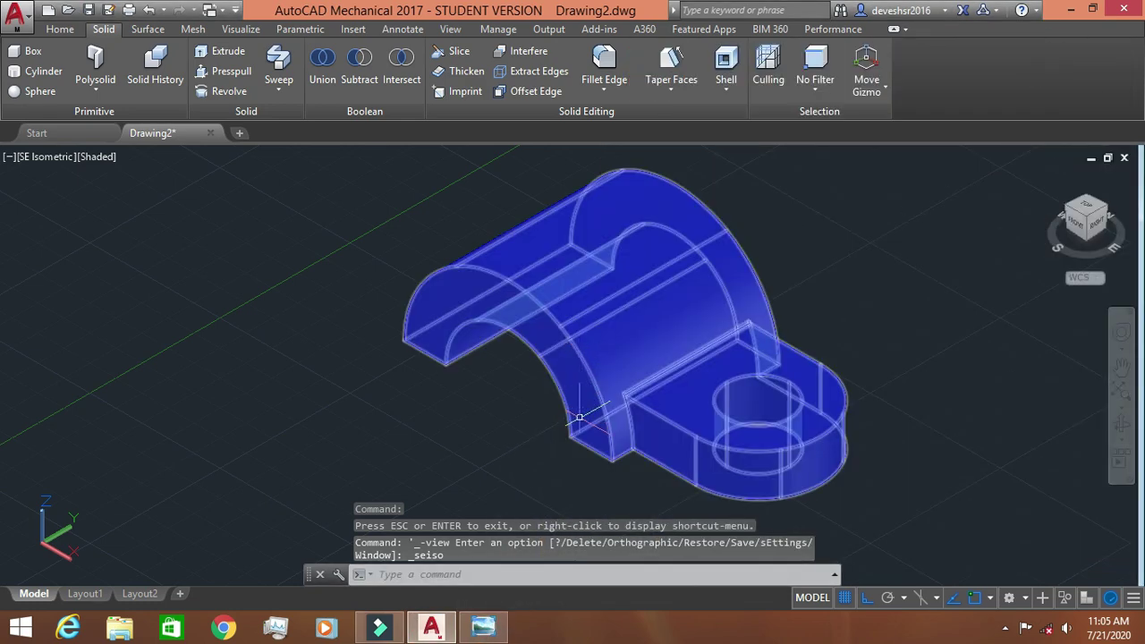